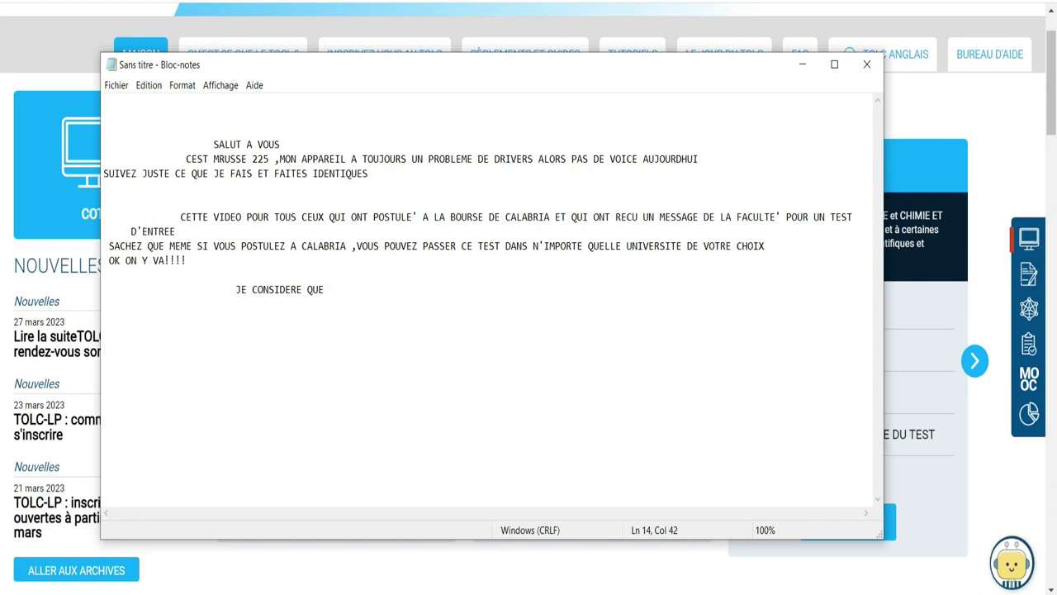
Complete the note line: 'J'AI CHOISIS L'INGENIERIE ALORS JE M'INSCRIT A UN TOLC I'
text('AI CHOISIS L'INGE)
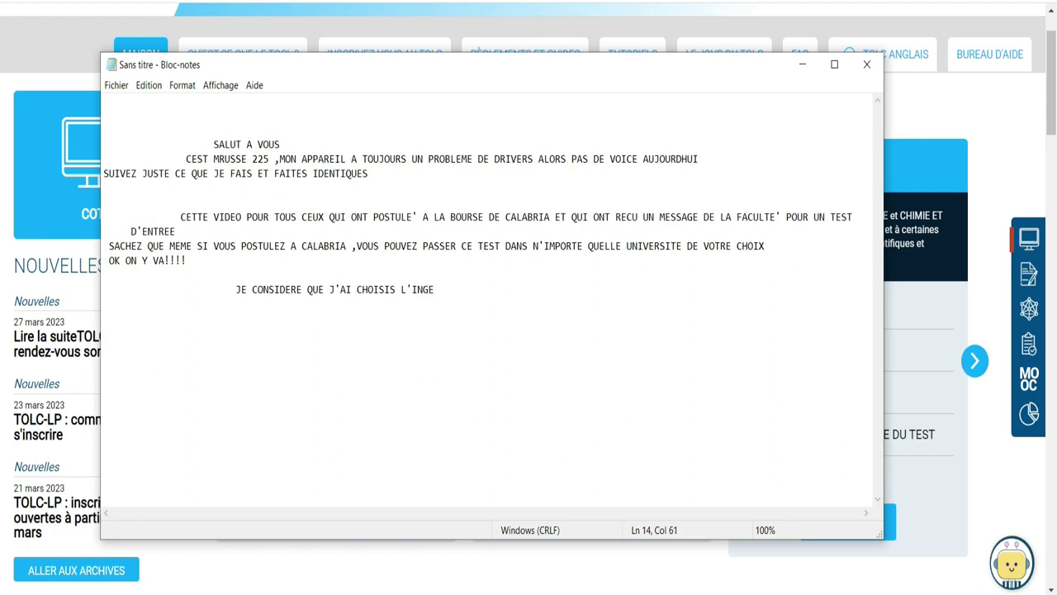
text(NIERIE ALORS JE)
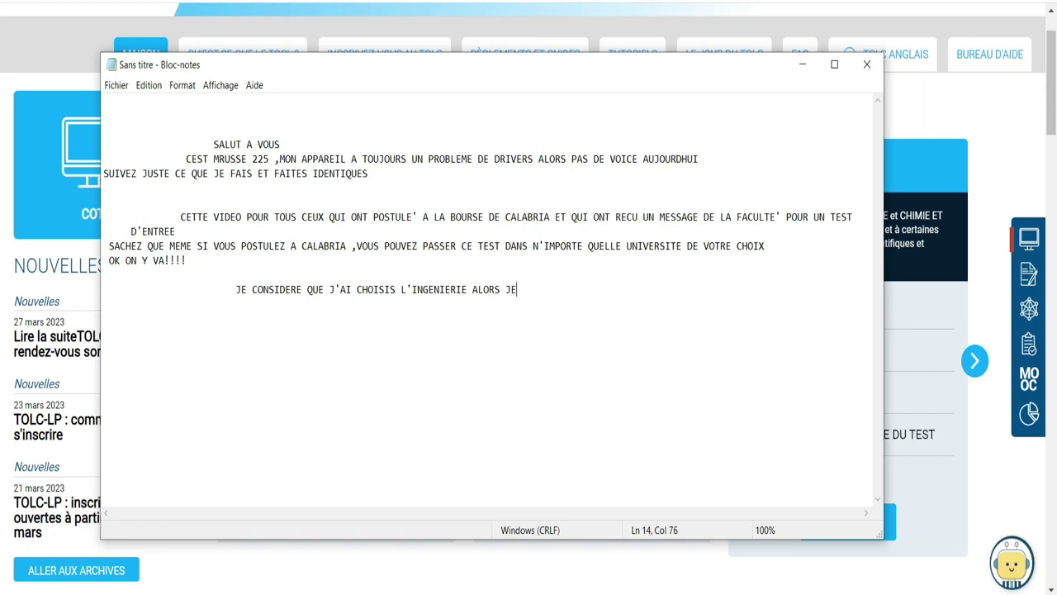
text( M'INSCRIT A UN TOLC I)
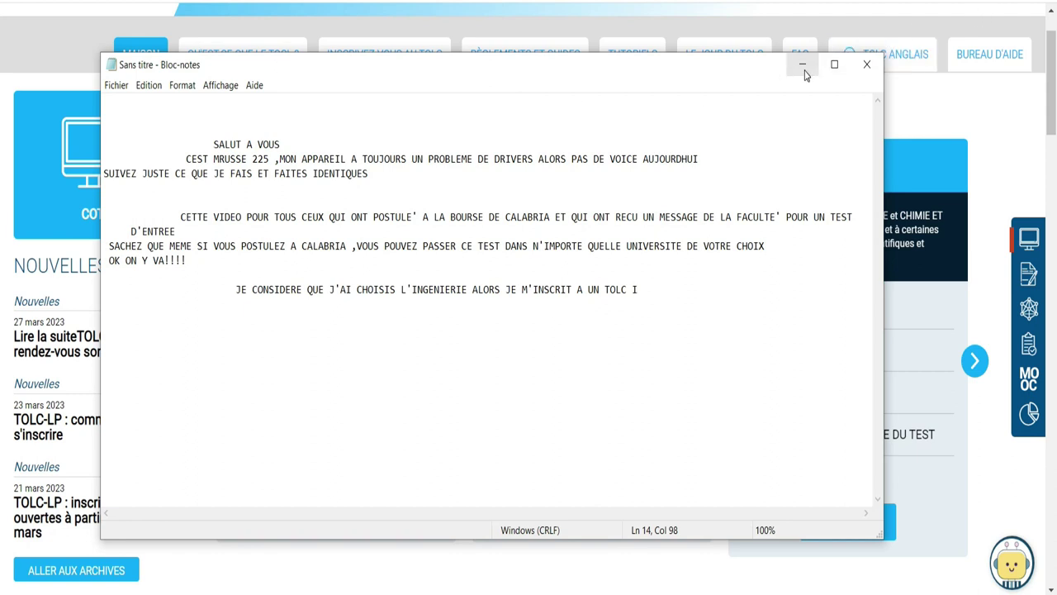
Open the TOLC-I registration form and translate the page into French
click(802, 66)
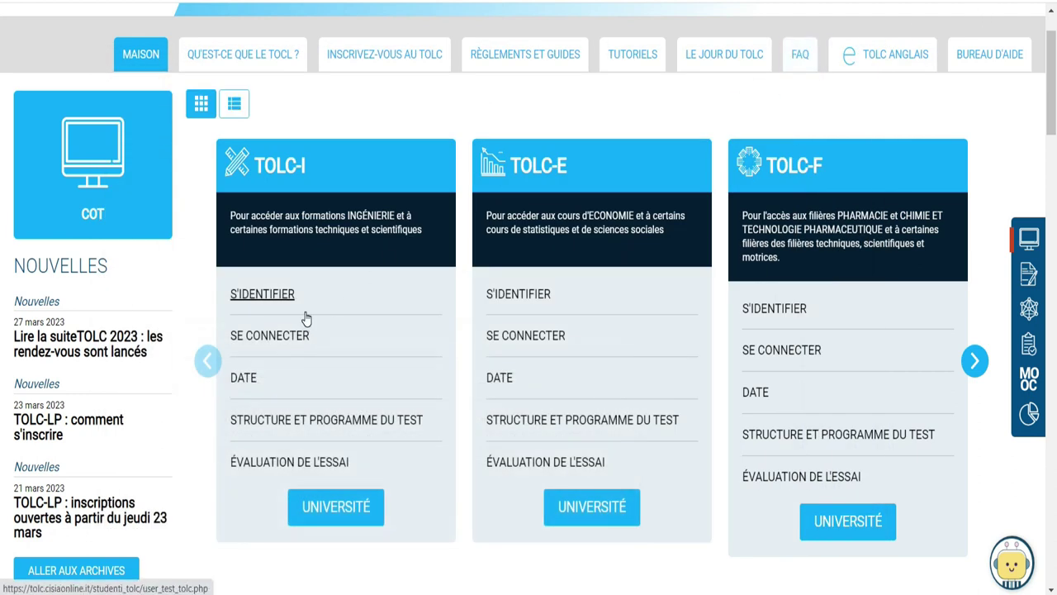
click(256, 301)
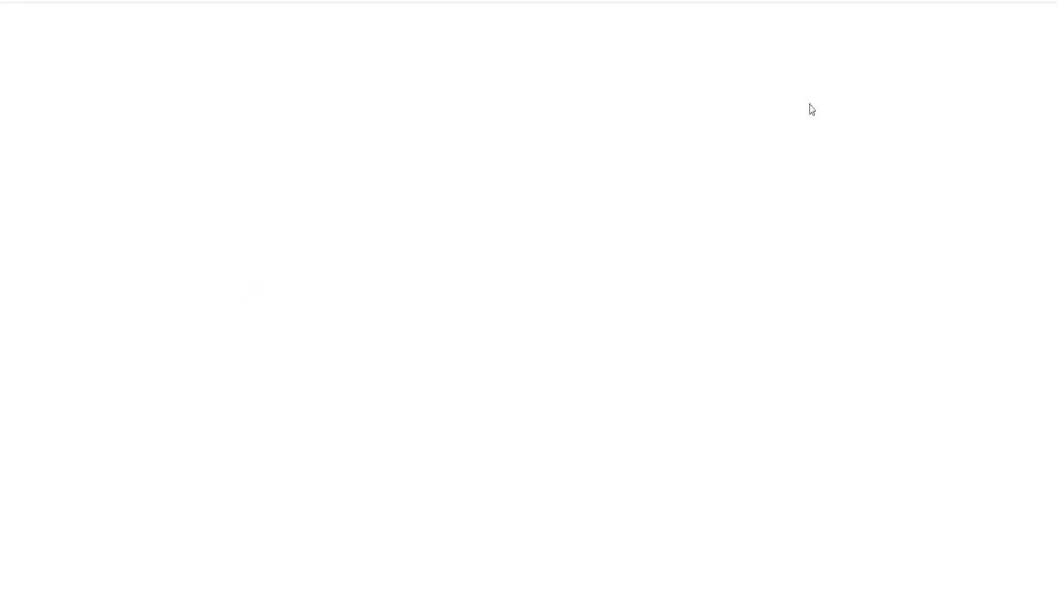
scroll(1, 148, down, 5)
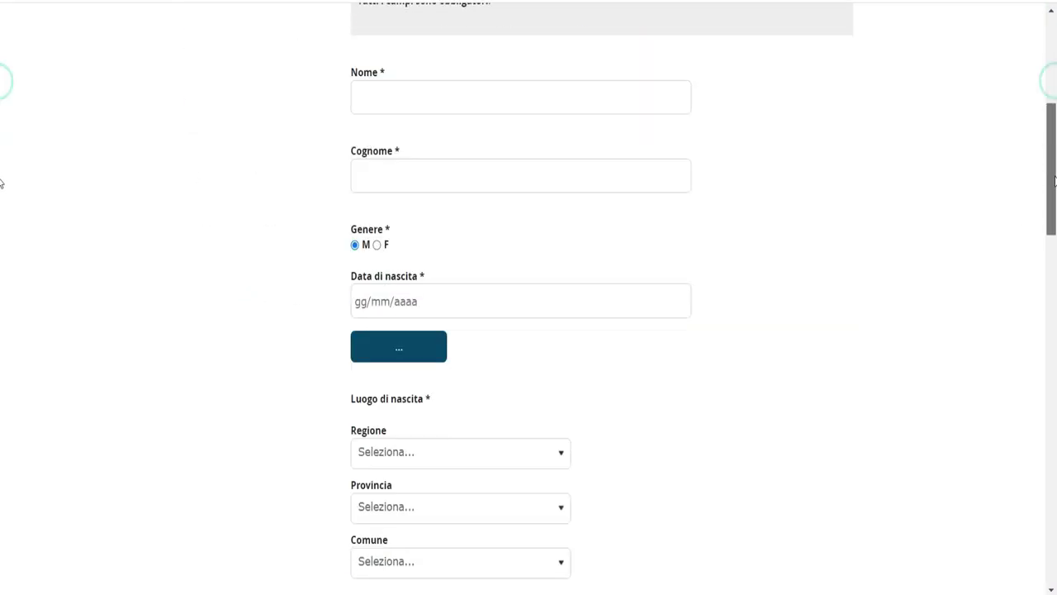
right_click(802, 143)
click(864, 334)
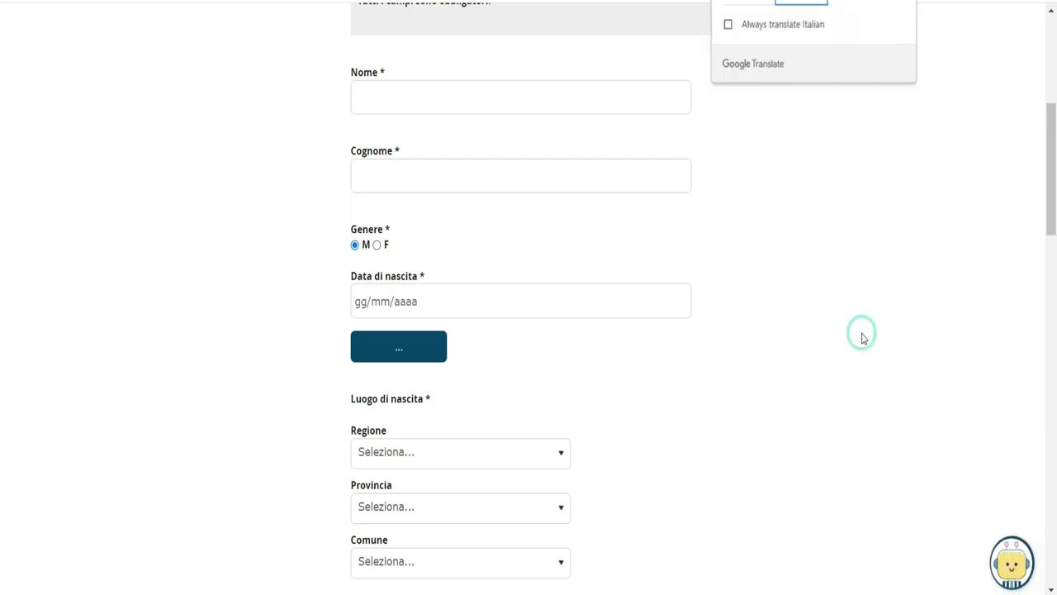
Enter the applicant's first name, surname, gender m and date of birth
click(372, 94)
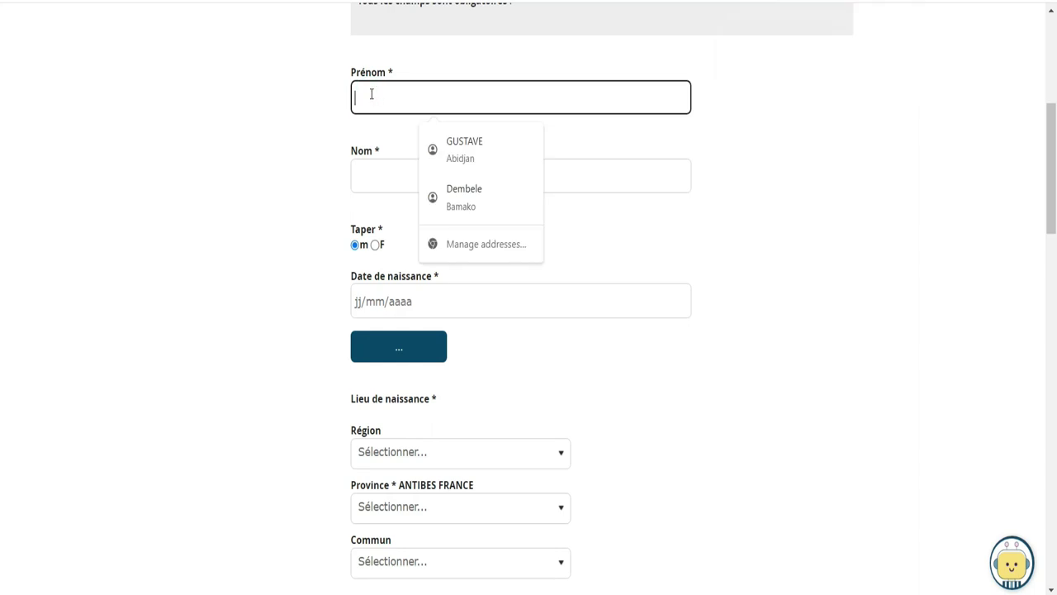
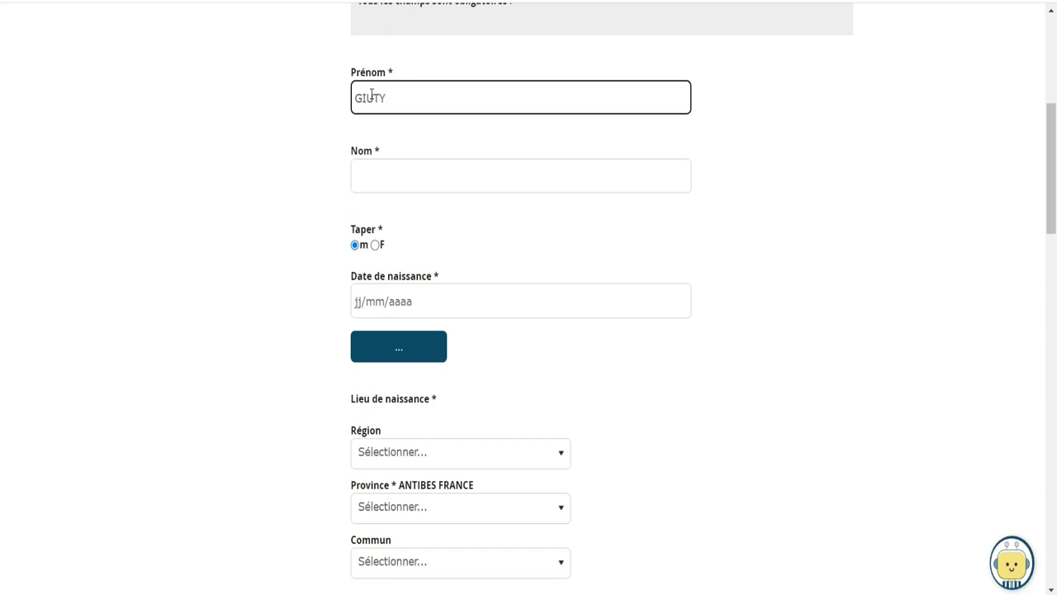
key(Tab)
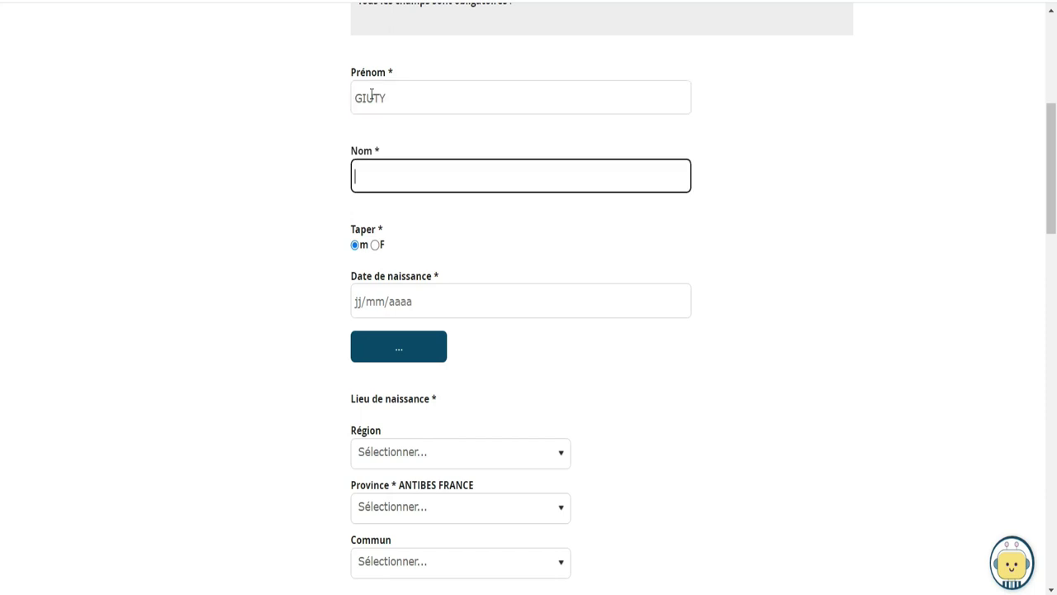
click(374, 246)
click(356, 246)
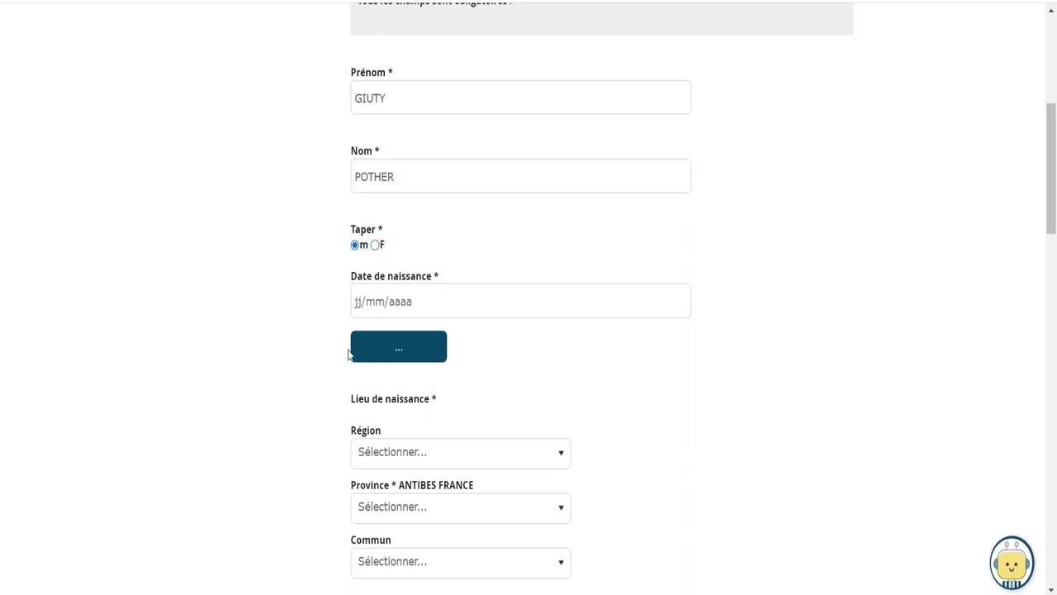
click(373, 301)
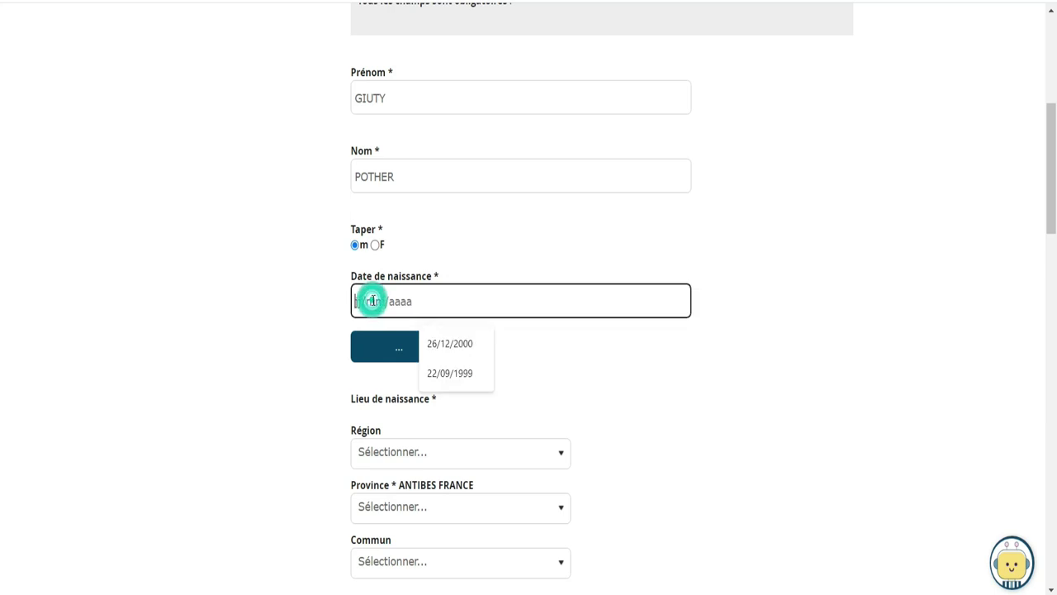
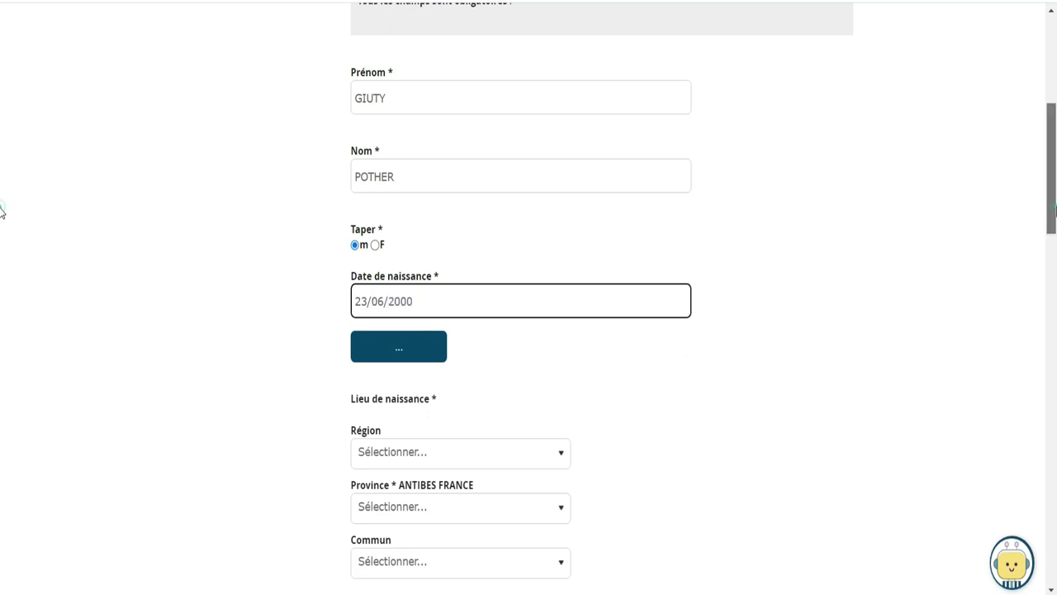
Set the birth region to -ETAT ETRANGER- and the birth state to Costa d'Avorio
scroll(2, 207, down, 1)
scroll(2, 213, down, 3)
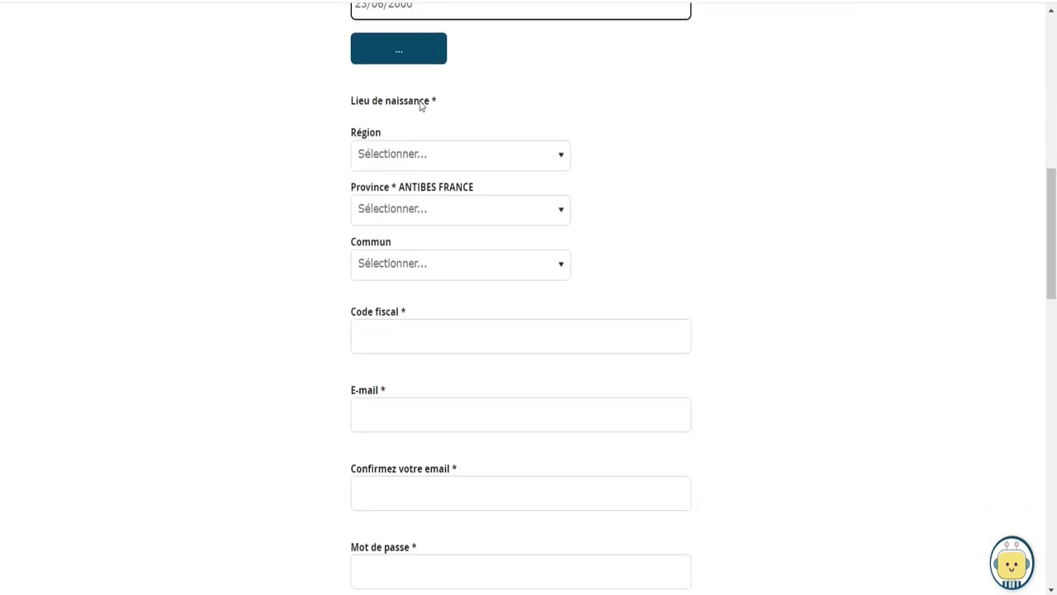
click(435, 157)
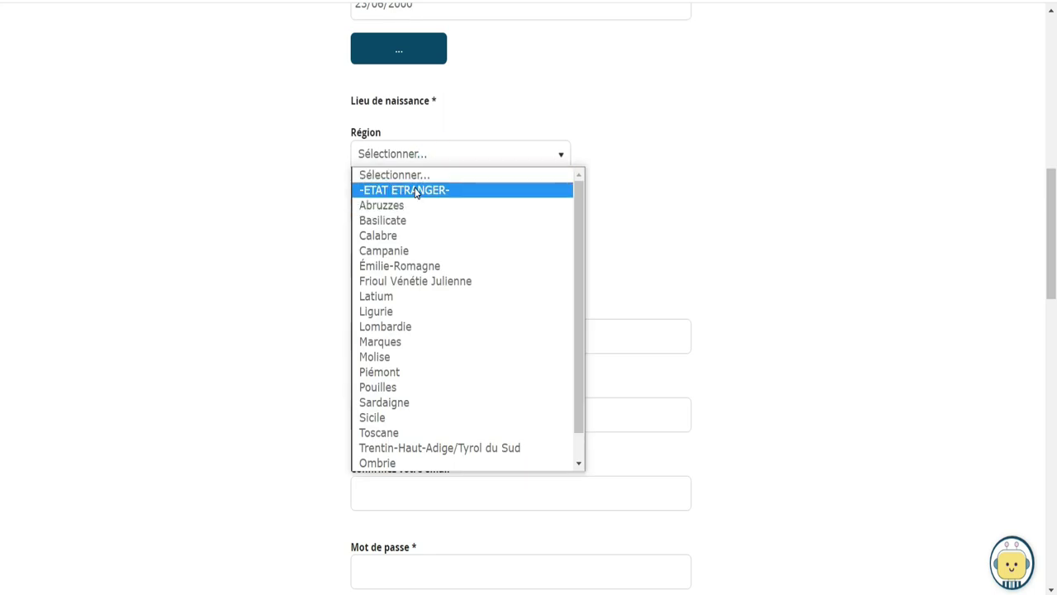
click(417, 191)
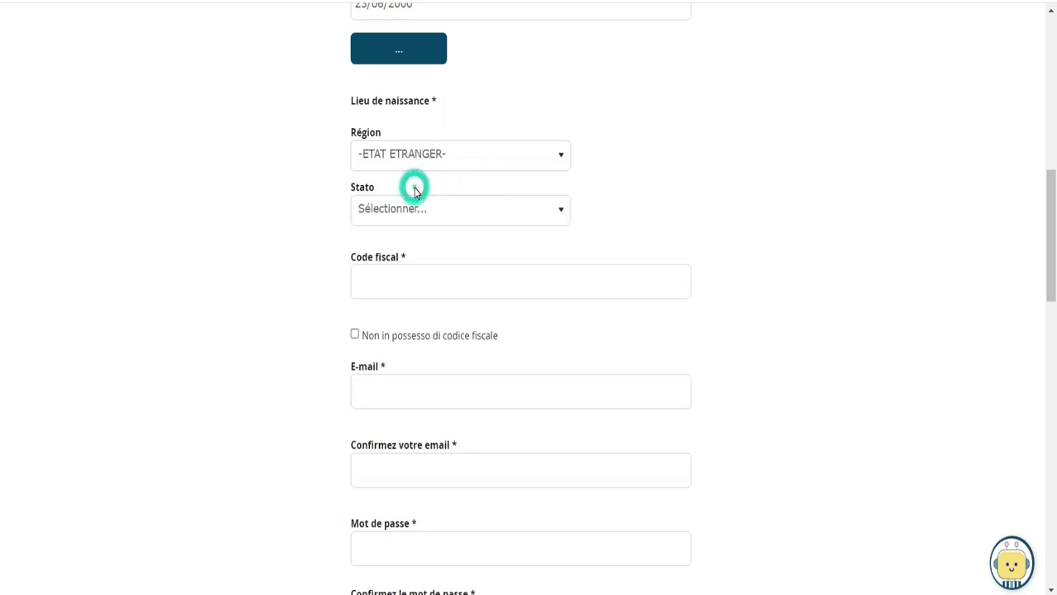
click(556, 214)
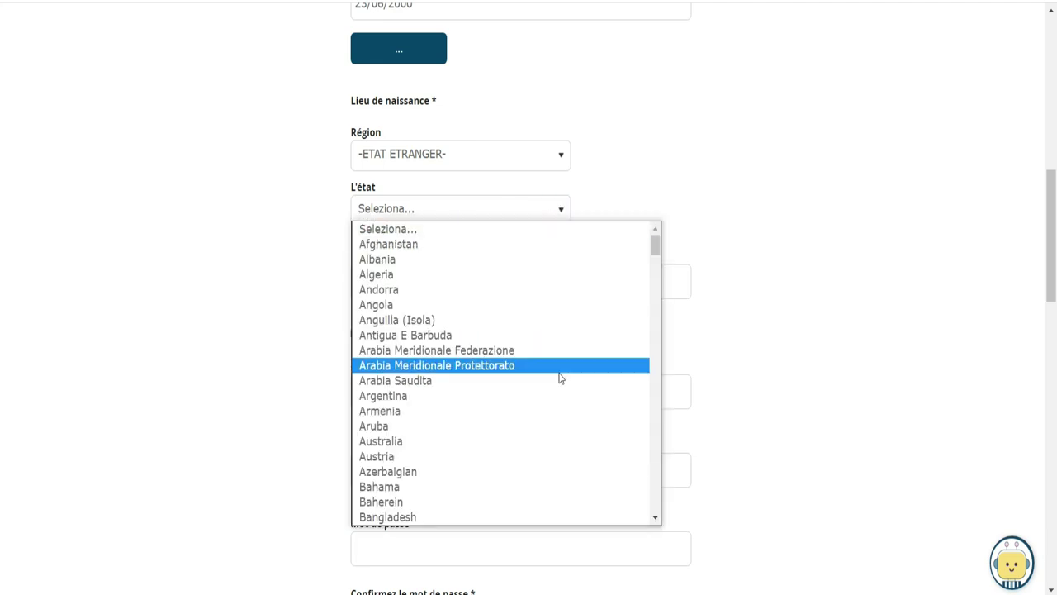
click(652, 243)
drag(652, 244, 652, 302)
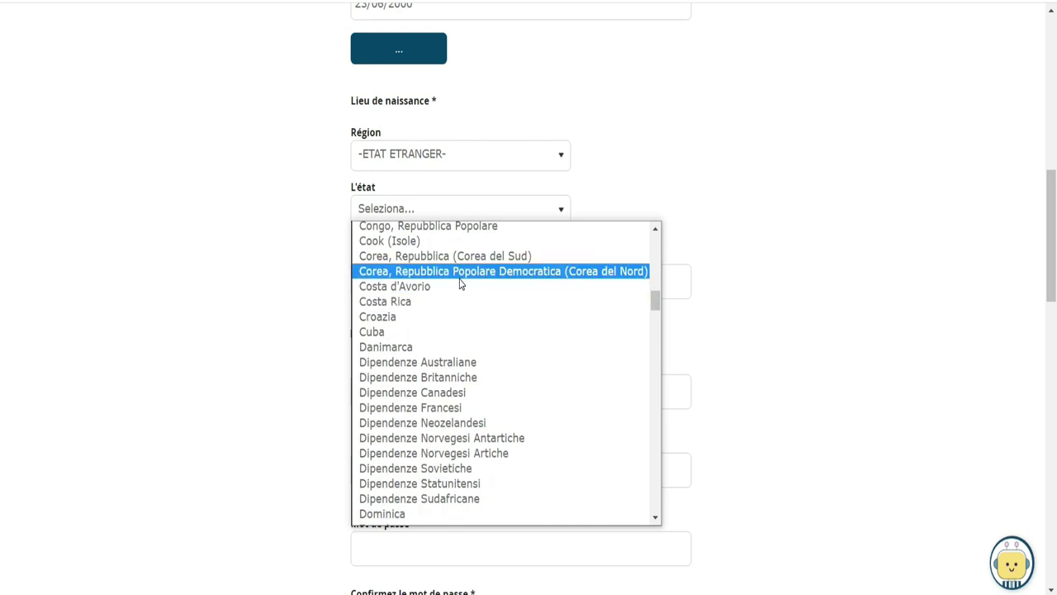
click(411, 289)
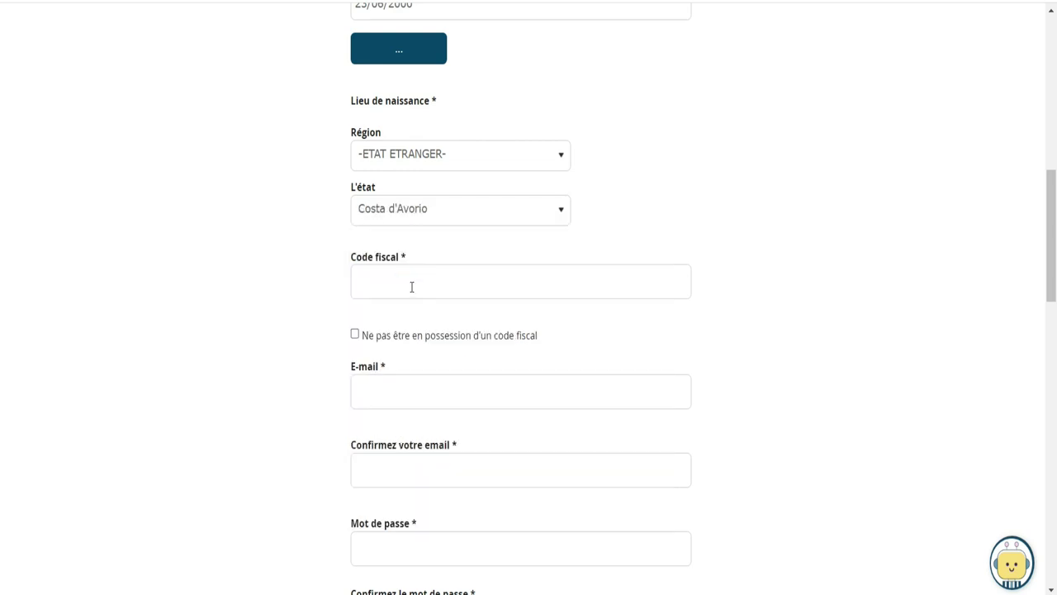
Tick 'Ne pas être en possession d'un code fiscal' to declare no fiscal code
click(412, 287)
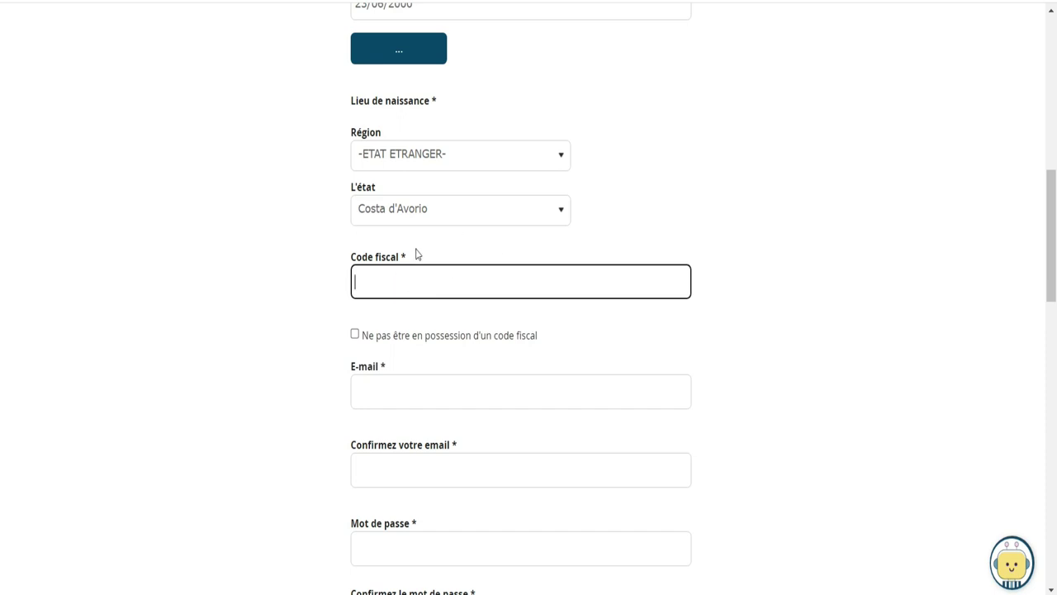
drag(348, 255, 418, 265)
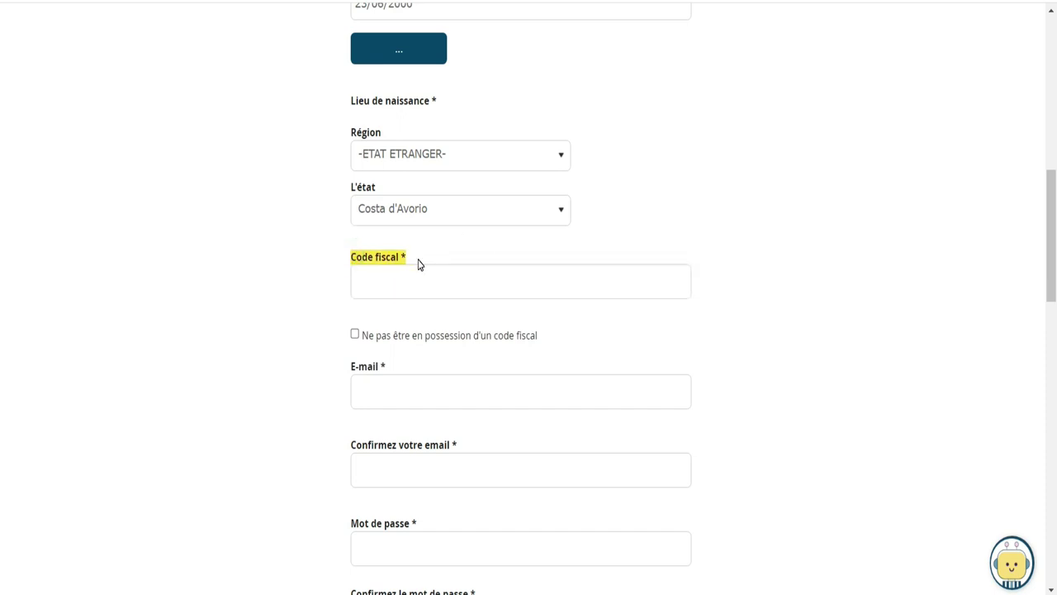
click(354, 334)
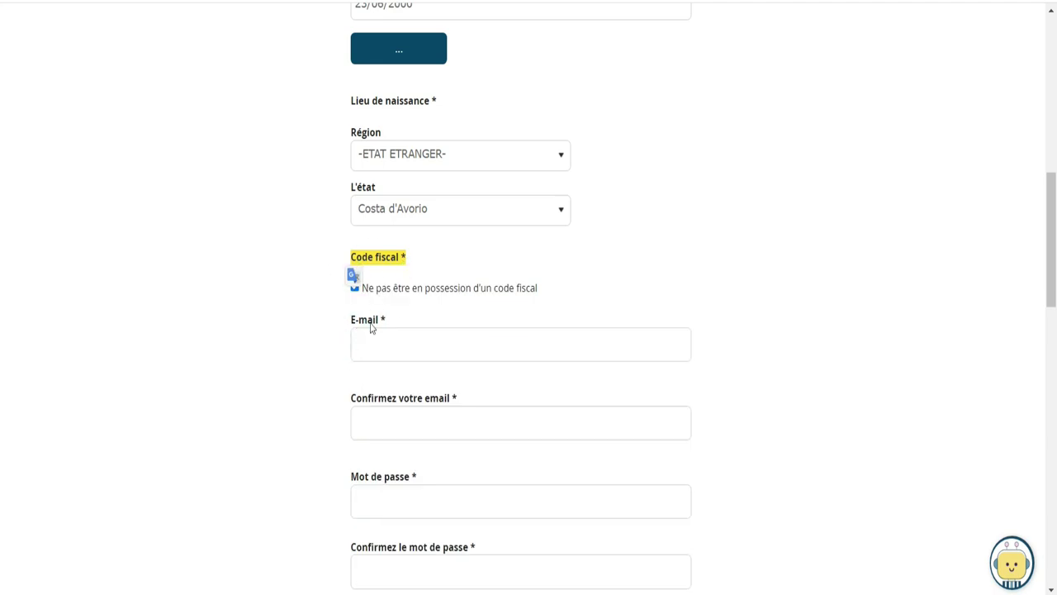
drag(543, 287, 355, 320)
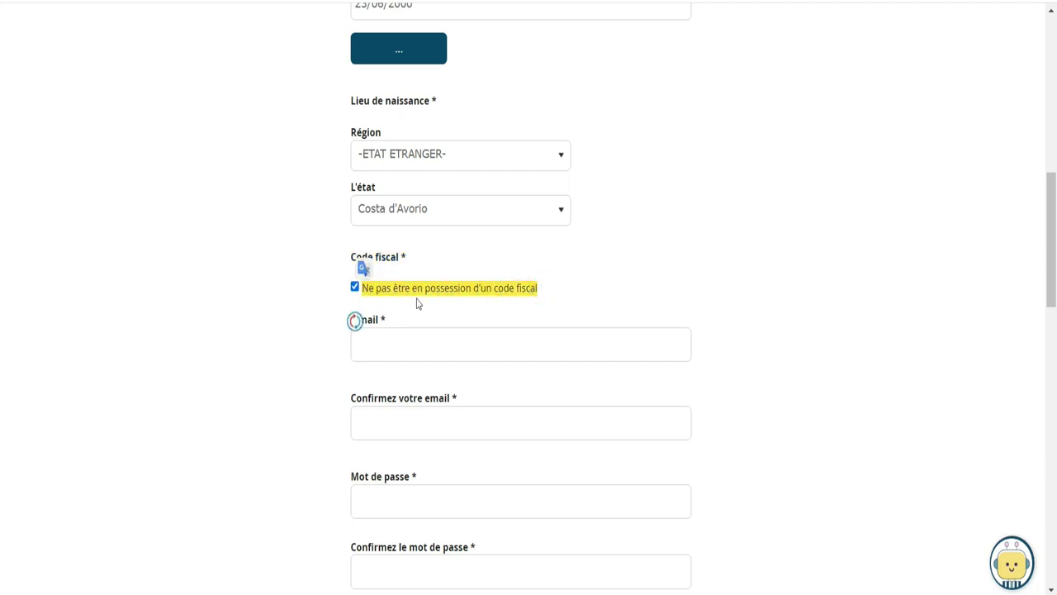
Enter the applicant's Gmail address in the E-mail field
click(469, 348)
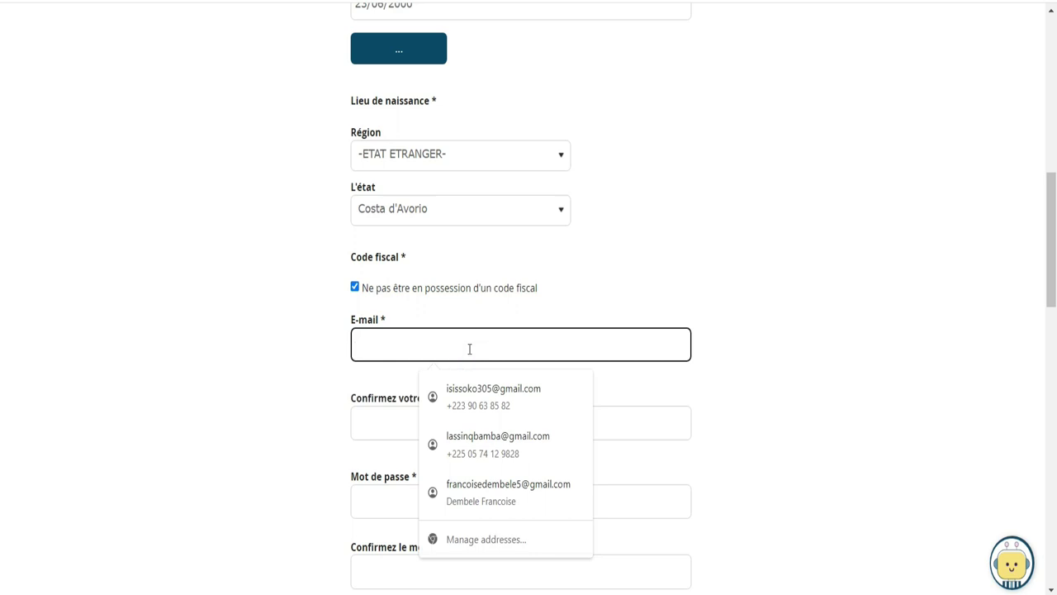
text(pyth)
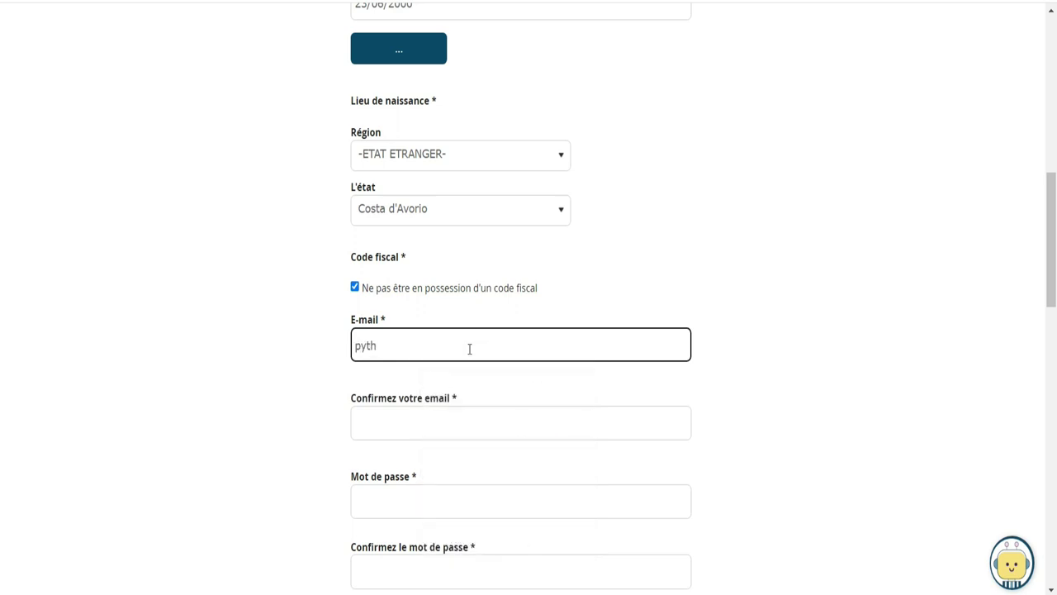
key(BackSpace)
key(BackSpace)
key(BackSpace)
key(BackSpace)
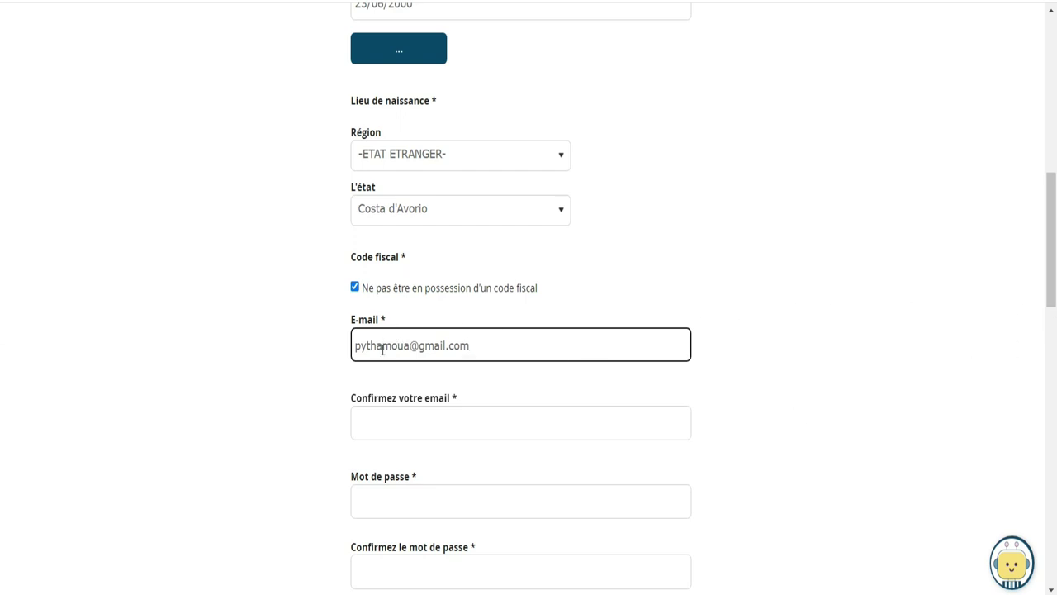
Repeat the same e-mail address in 'Confirmez votre email', fixing the last letter
click(433, 414)
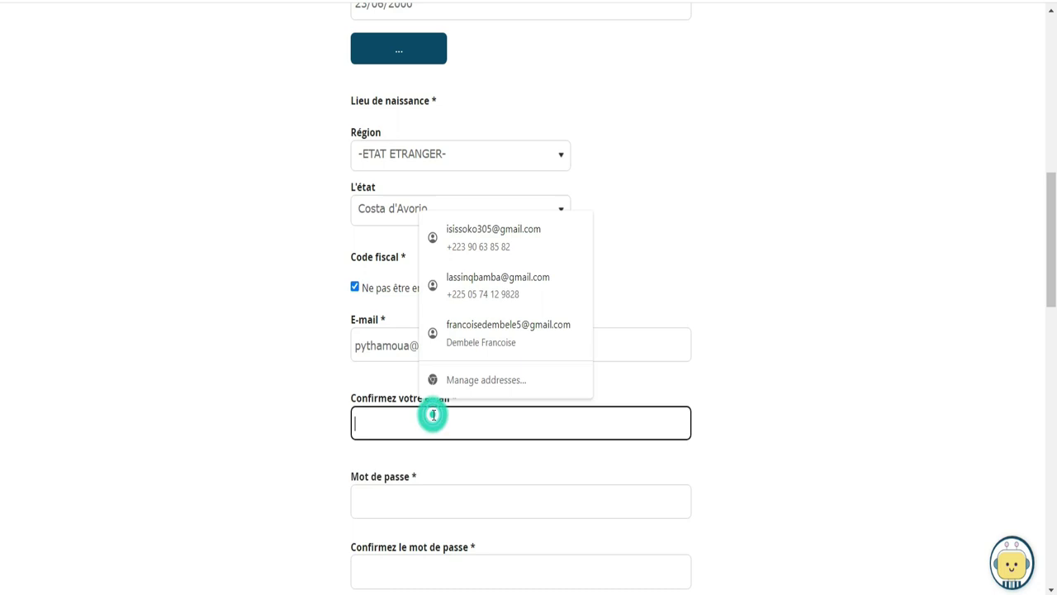
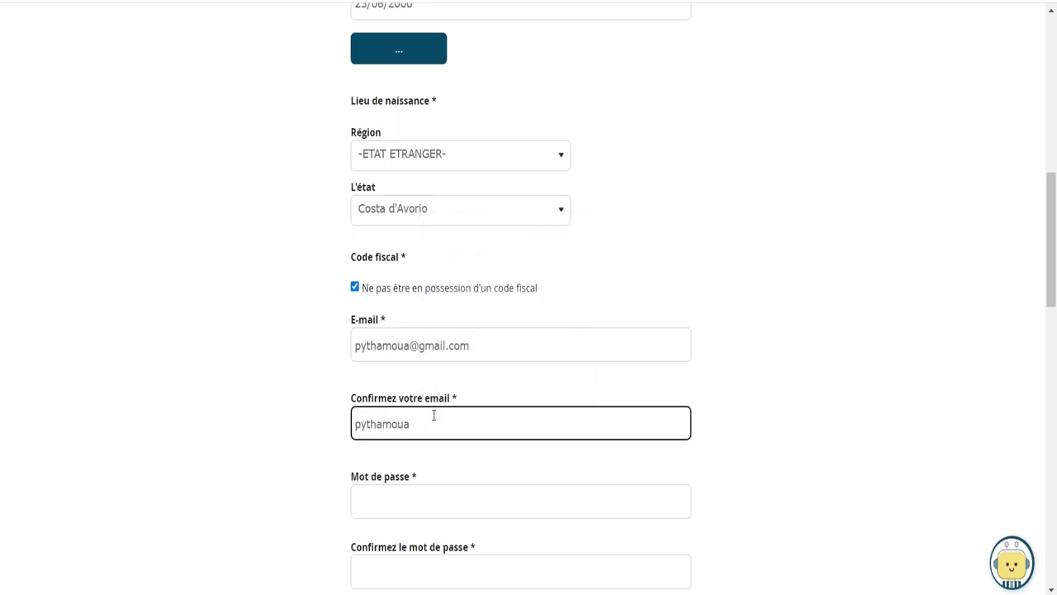
text(m)
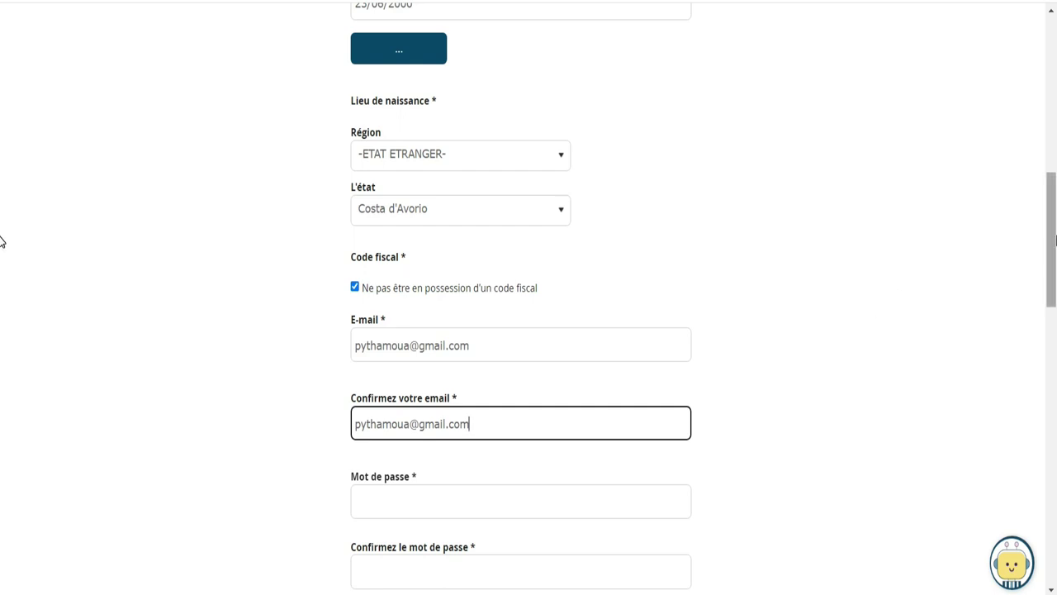
scroll(2, 255, down, 1)
scroll(3, 255, down, 3)
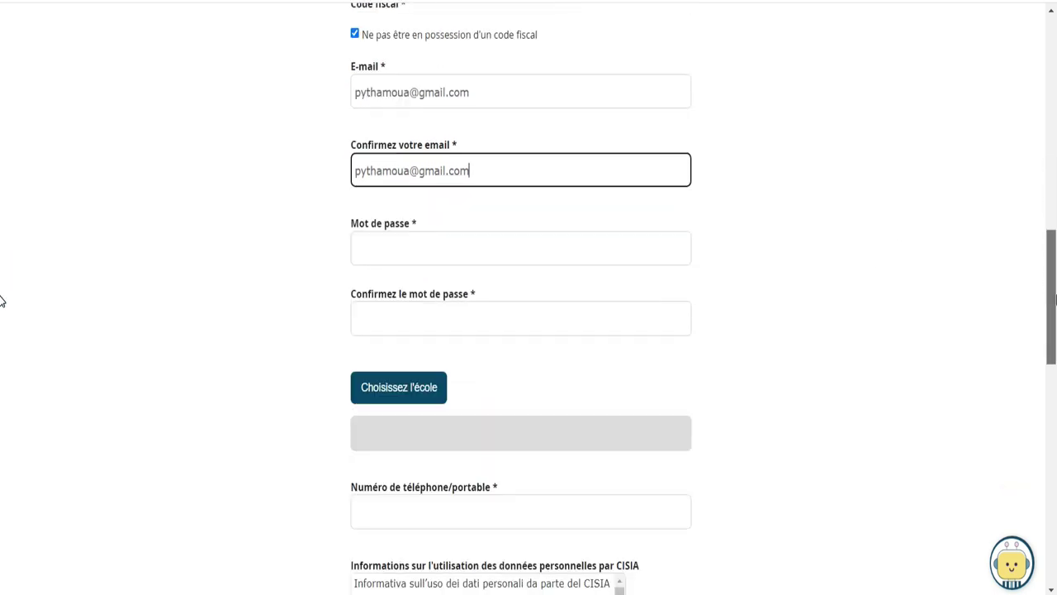
Enter the account password in both password fields, reaching strength 'fort'
click(650, 245)
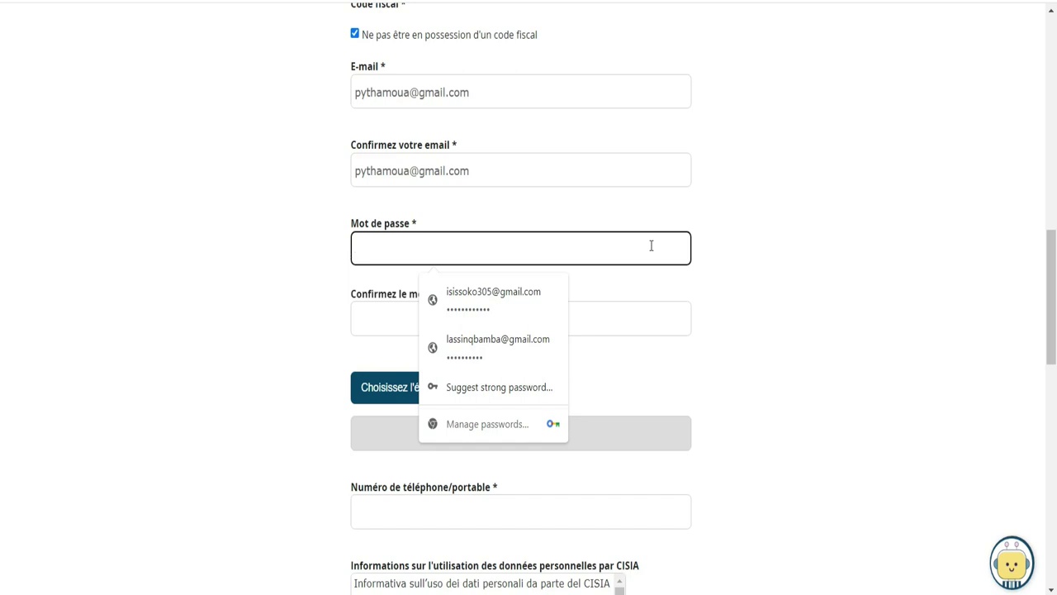
text(•)
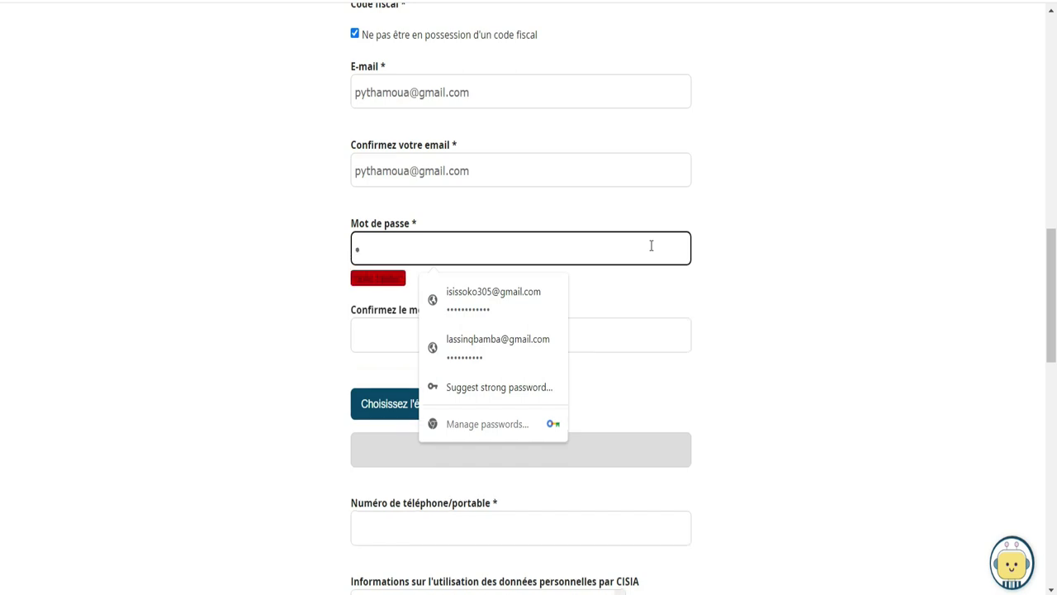
text(••••)
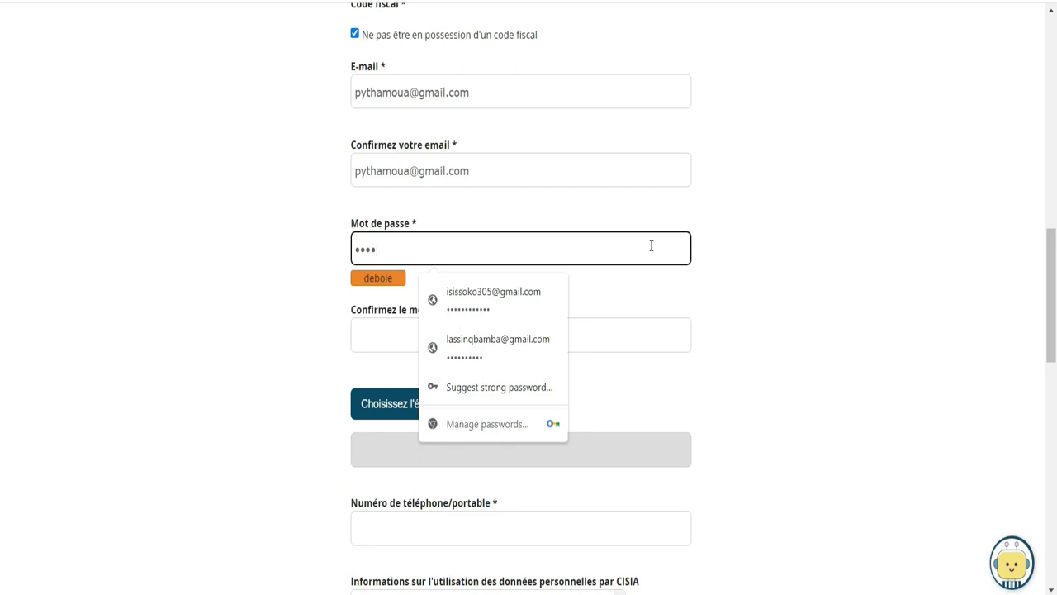
text(••••)
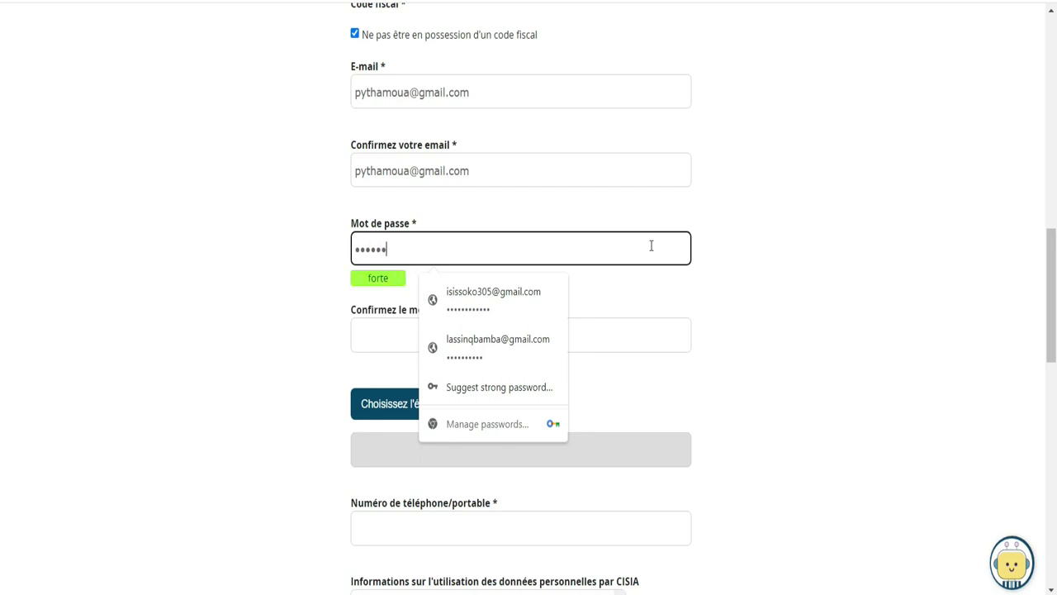
key(Tab)
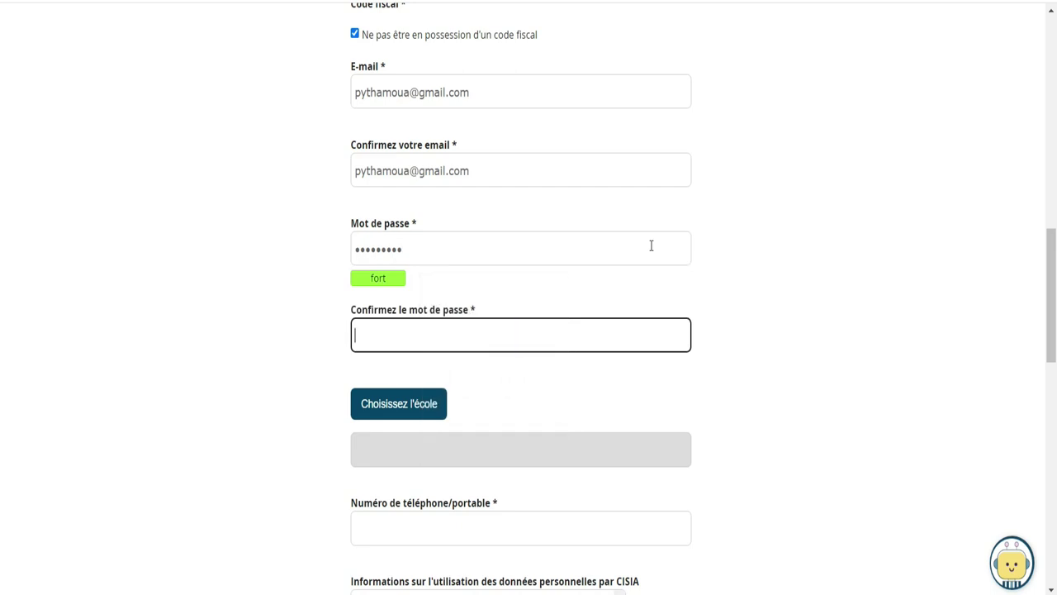
text(•••••••••)
drag(1052, 260, 1046, 330)
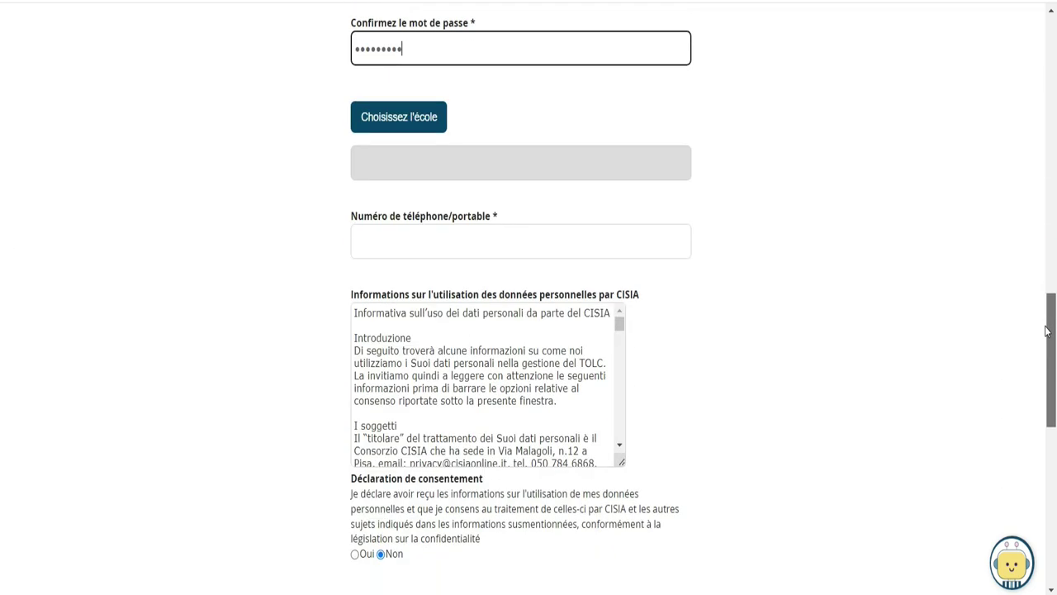
Choose school region --STATO ESTERO-- with ALTRO as comune, school type and school name, and insert it
click(416, 128)
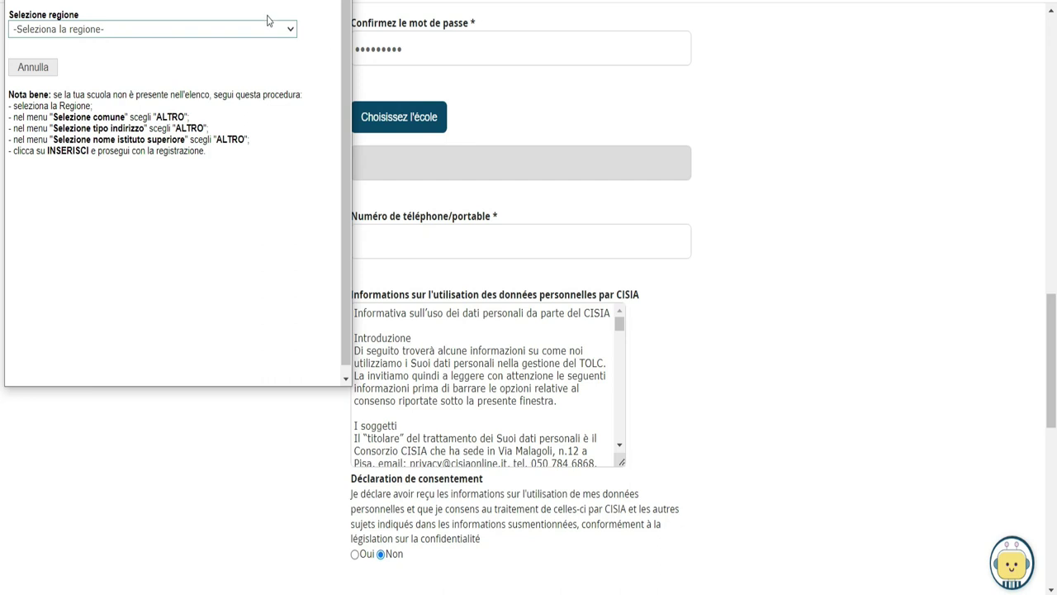
click(286, 30)
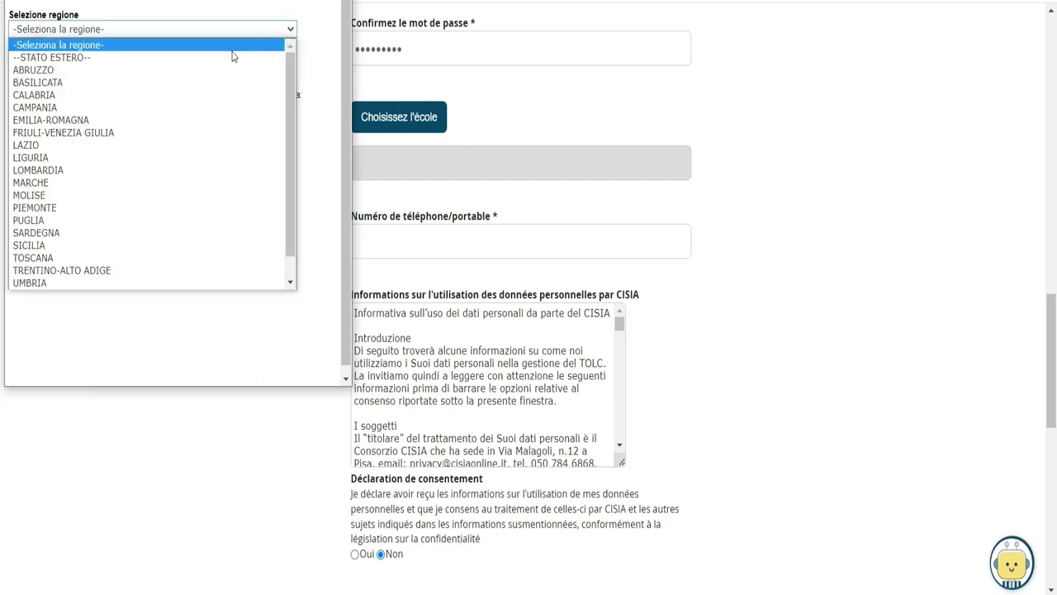
click(67, 59)
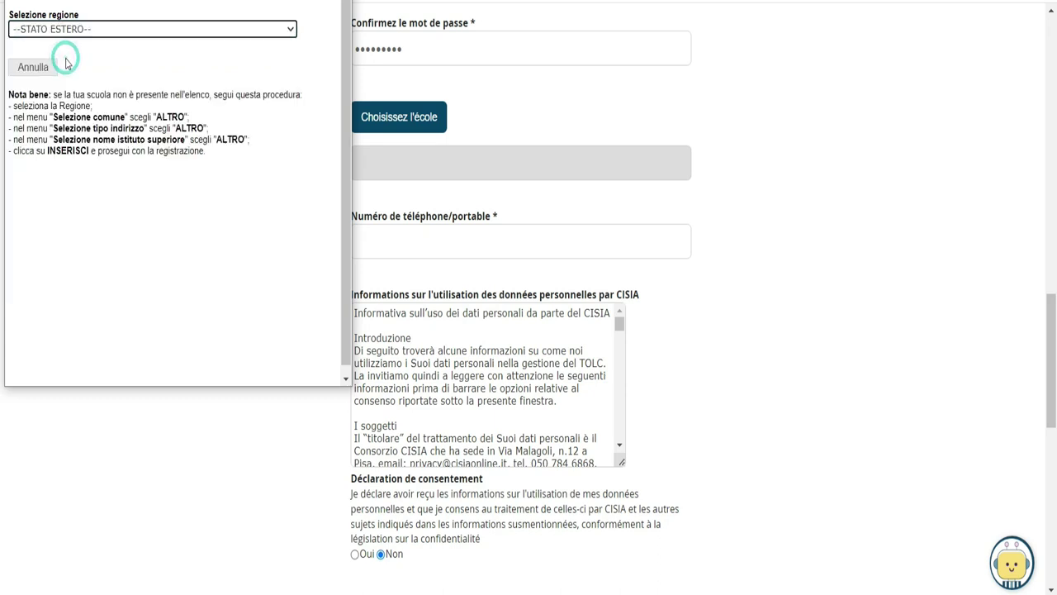
click(283, 81)
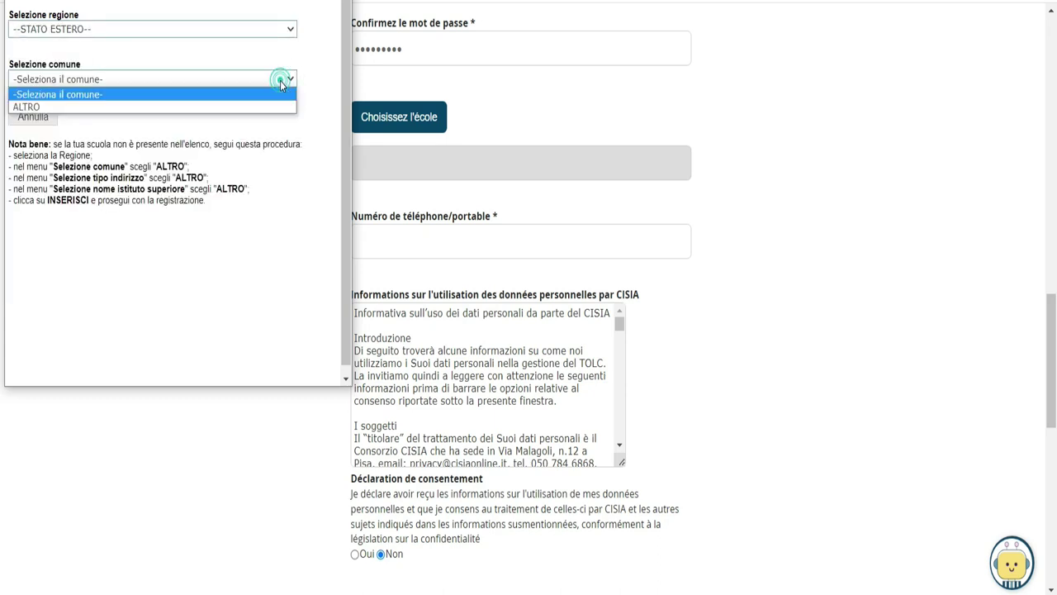
click(27, 107)
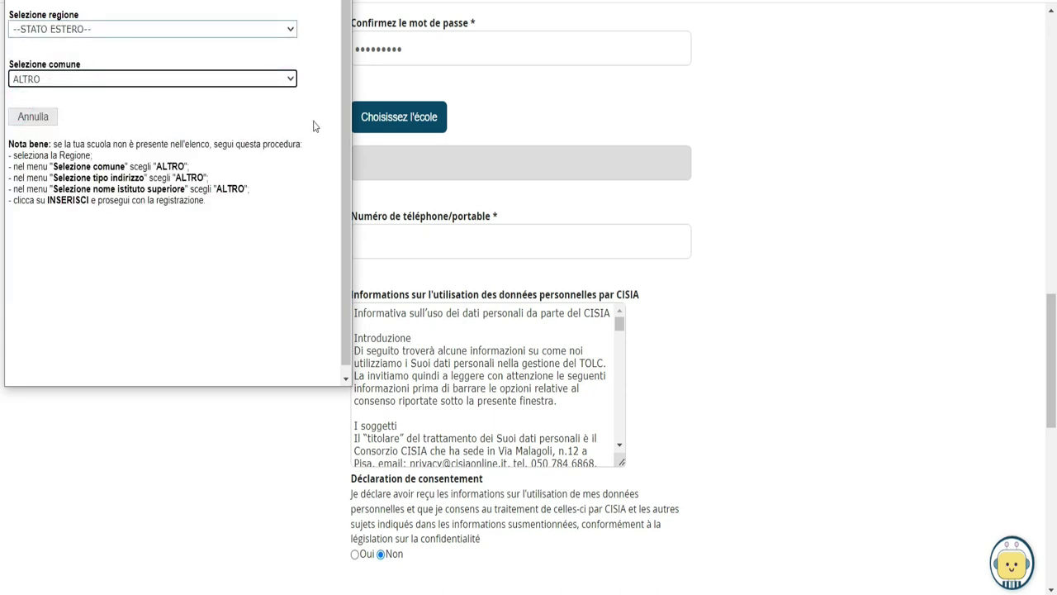
click(285, 129)
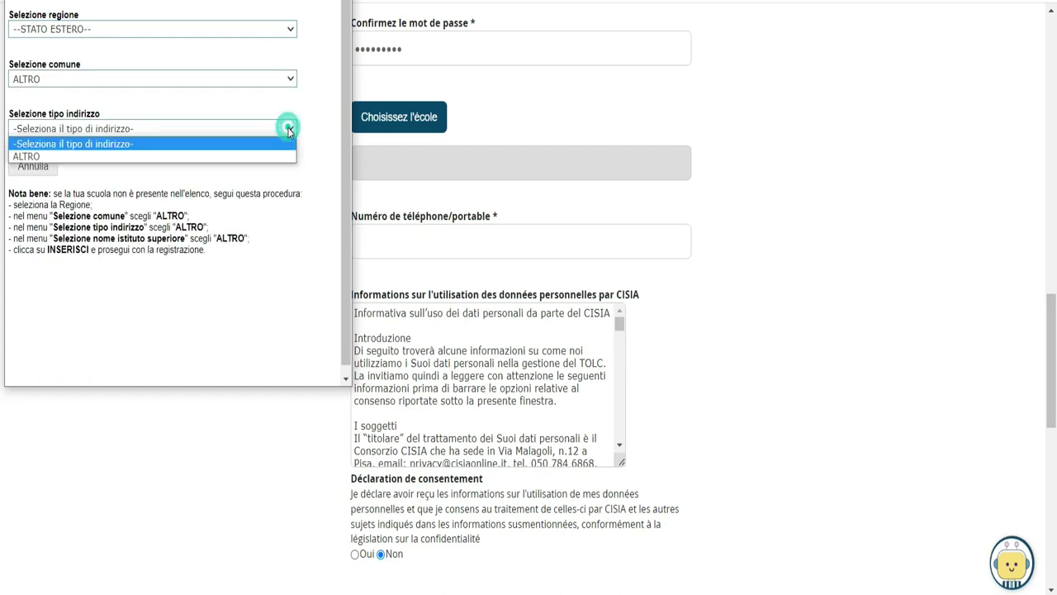
click(92, 159)
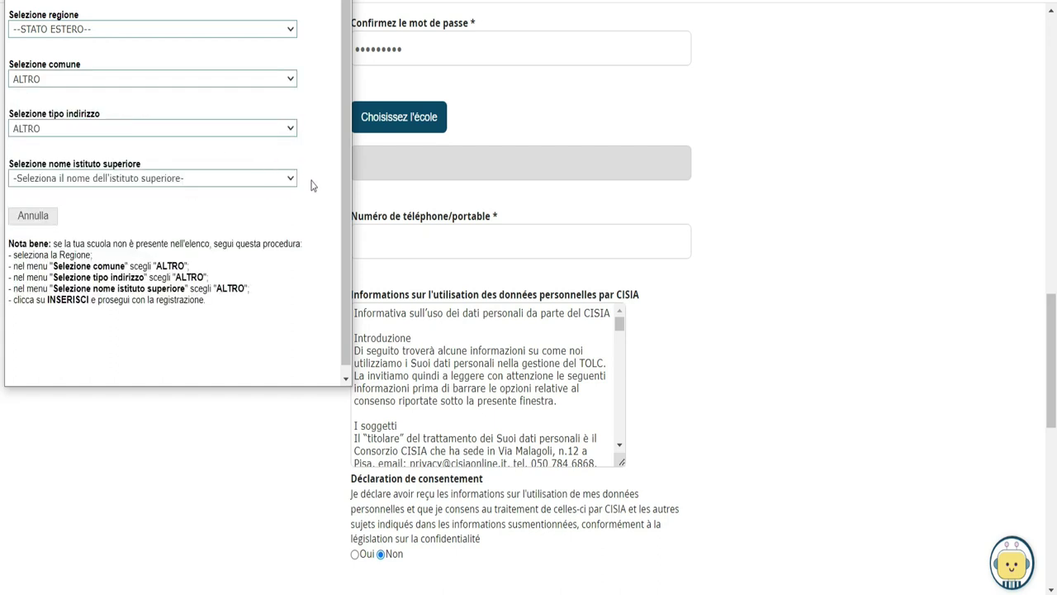
click(285, 180)
click(26, 206)
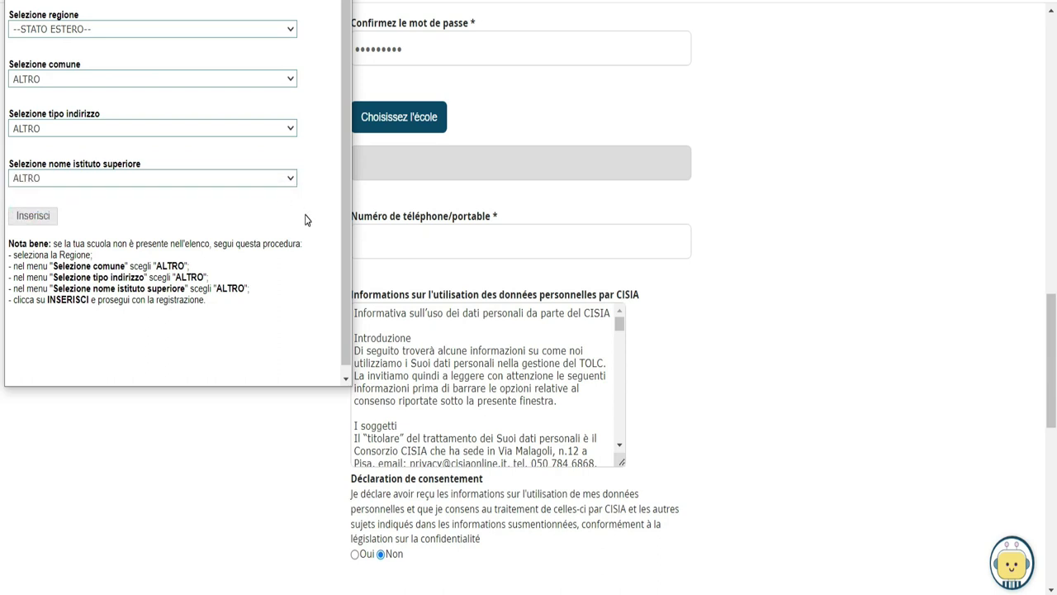
click(39, 221)
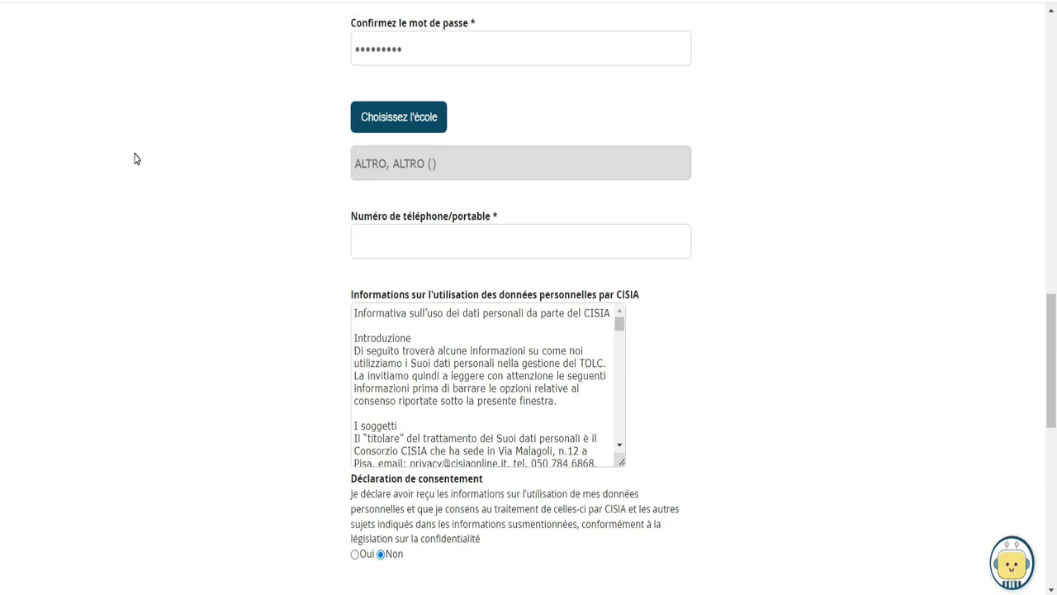
Fill the phone field with the applicant's mobile number, correcting a mistyped prefix
click(440, 168)
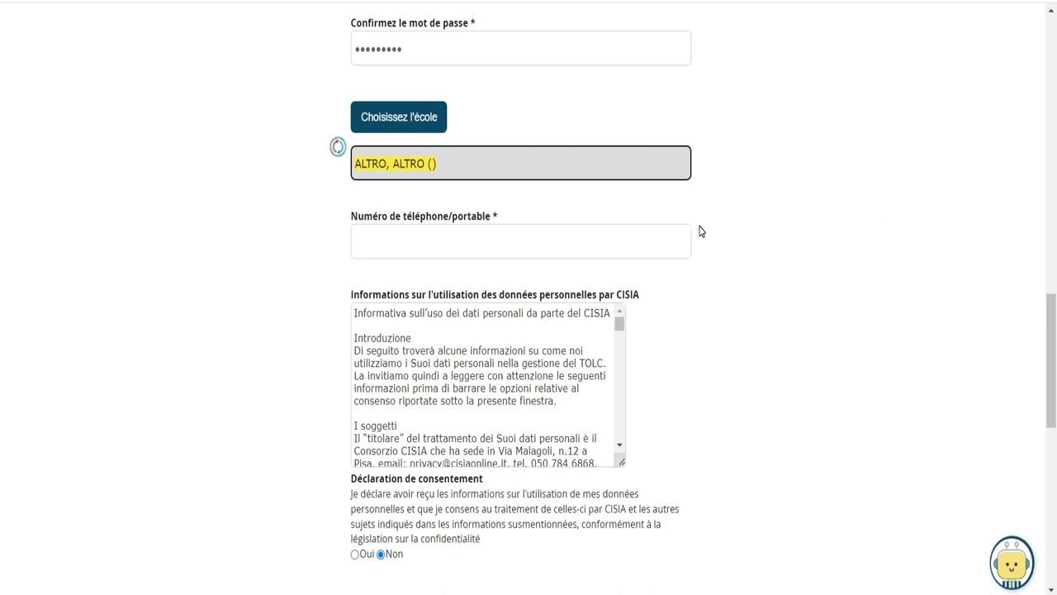
click(624, 246)
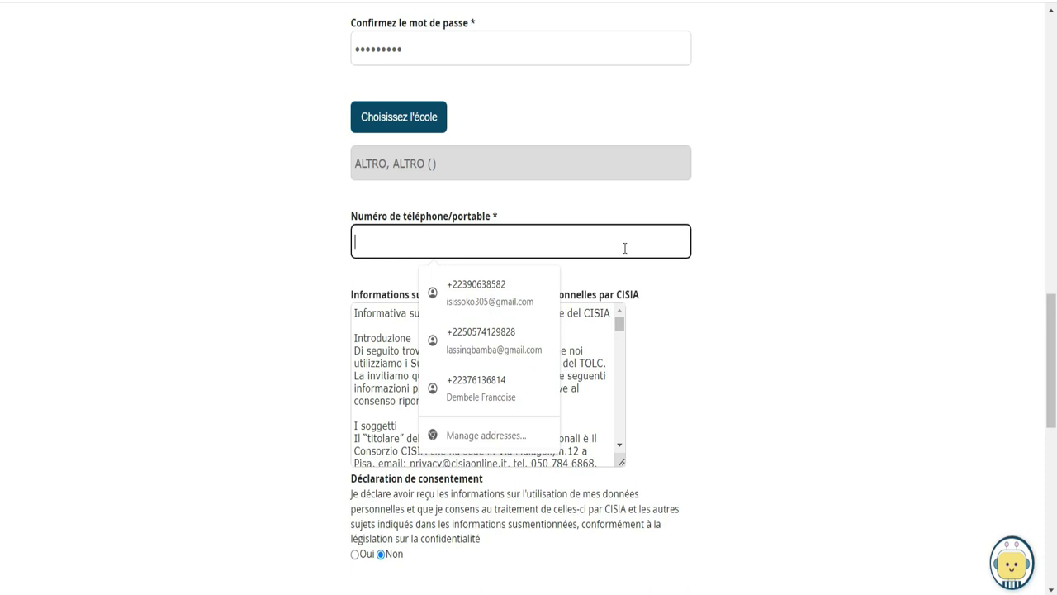
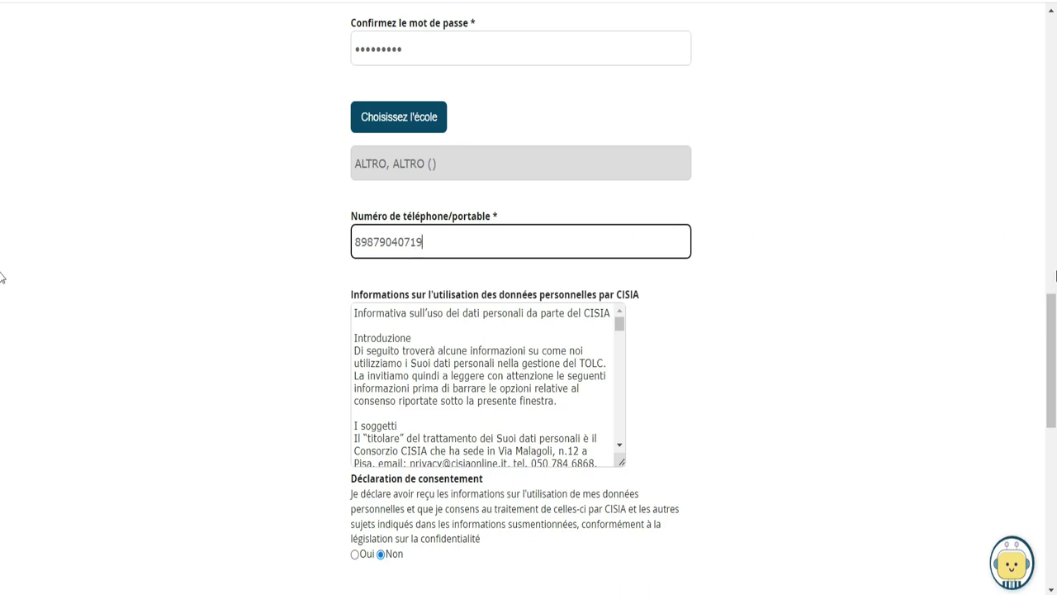
Attempt the data-consent answer and dismiss the warning to read the privacy notice first
scroll(1052, 363, down, 2)
scroll(1051, 363, down, 1)
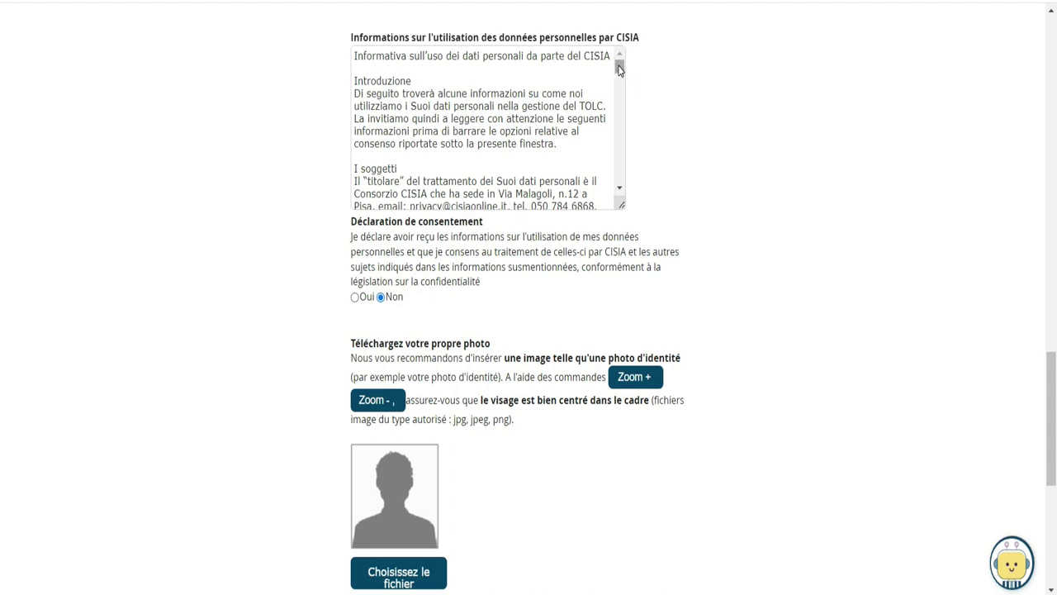
click(355, 298)
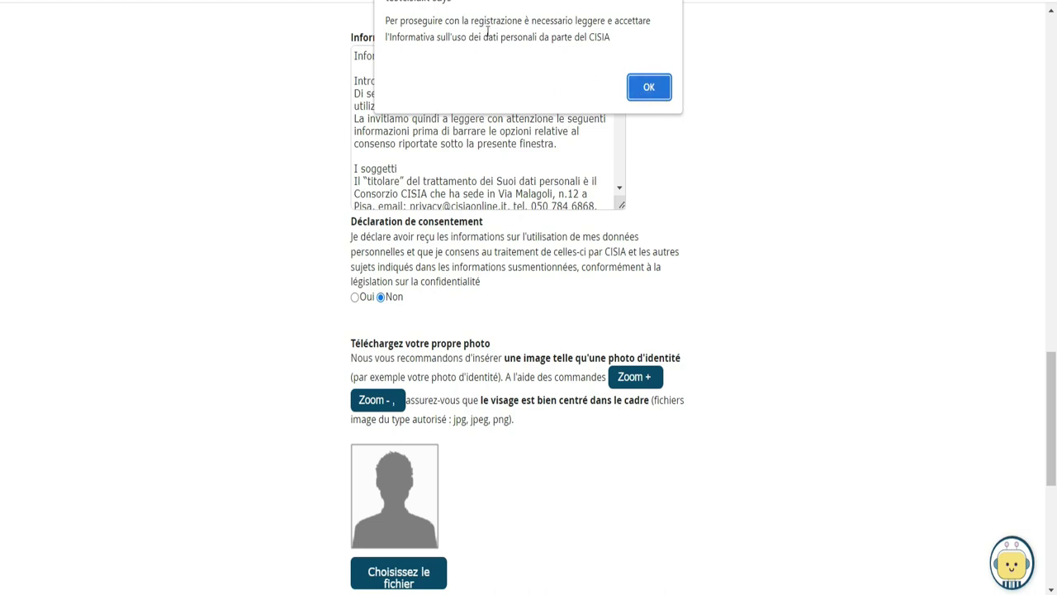
drag(387, 22, 622, 47)
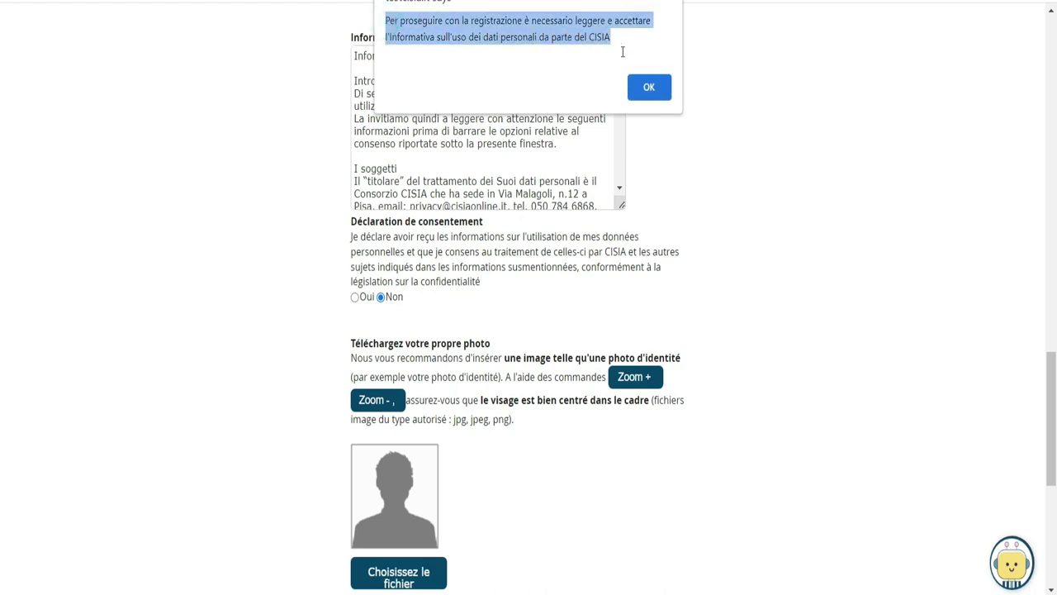
click(645, 89)
Scroll through the CISIA privacy notice and set the consent declaration to Oui
drag(621, 72, 621, 180)
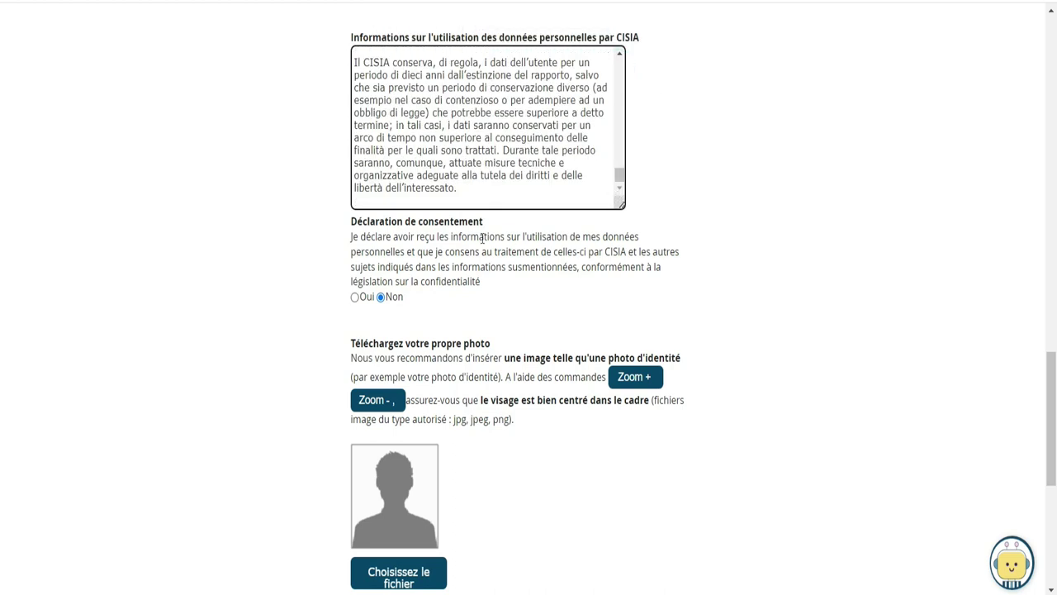
click(355, 299)
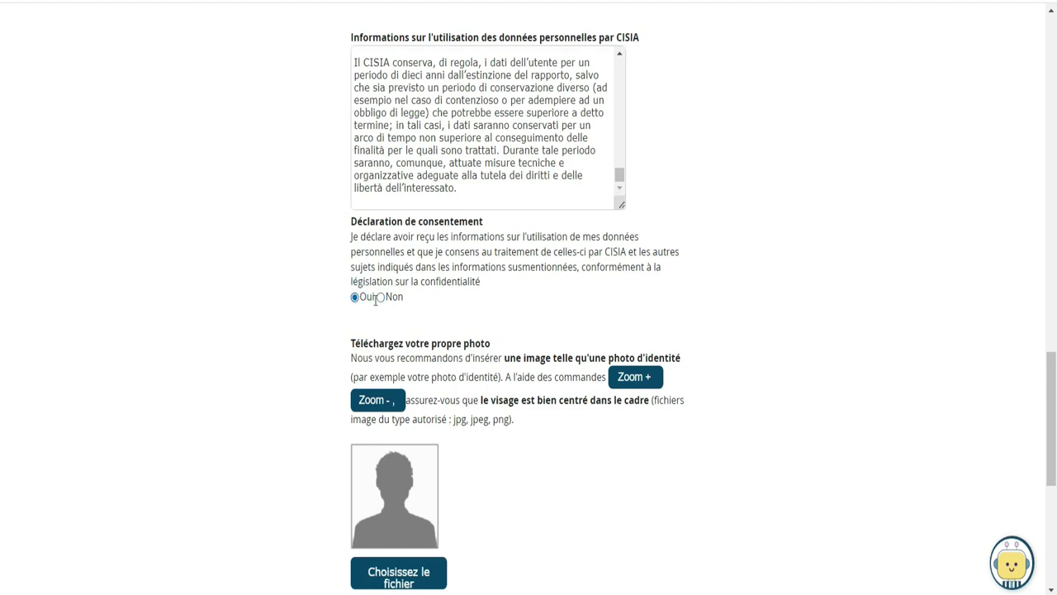
click(381, 299)
drag(618, 174, 624, 63)
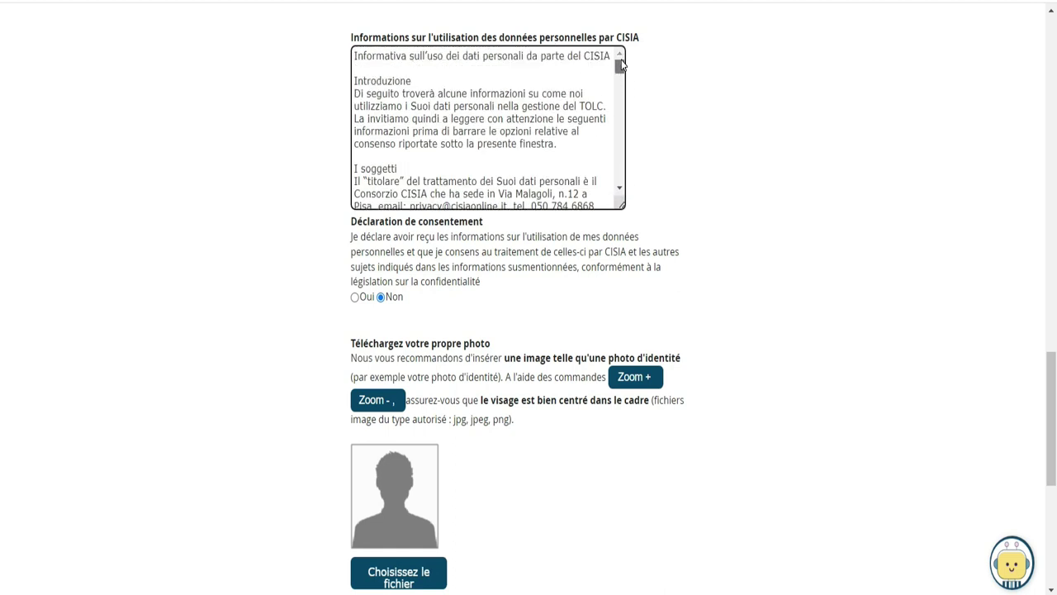
click(356, 298)
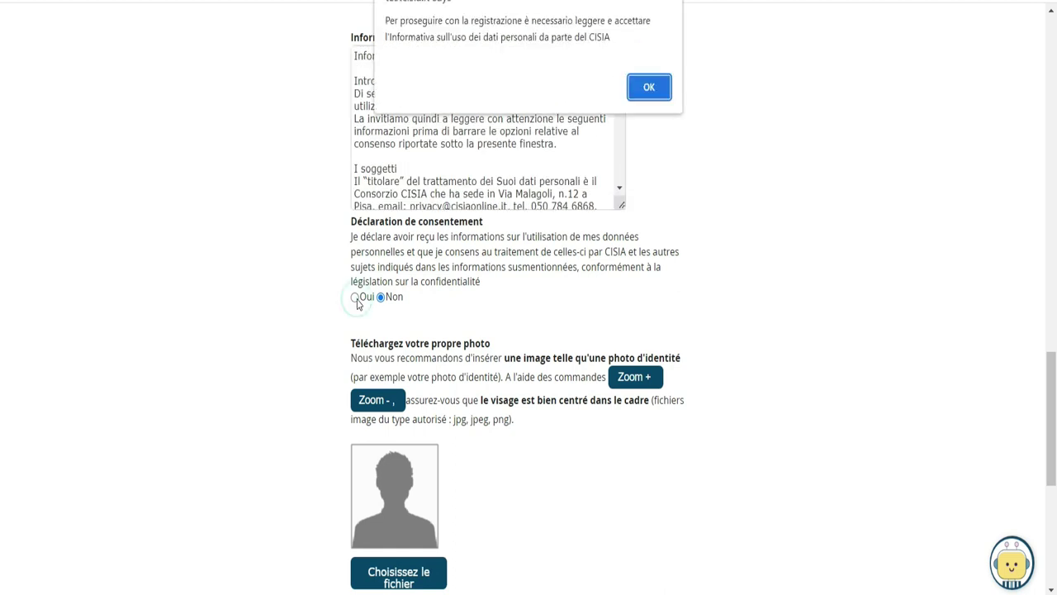
click(658, 91)
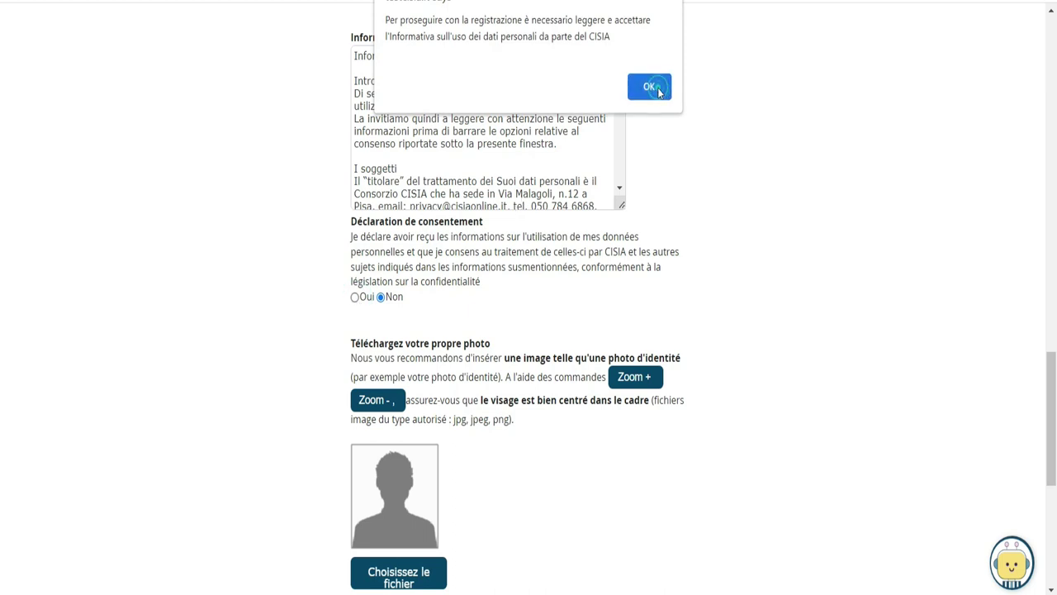
scroll(618, 72, down, 15)
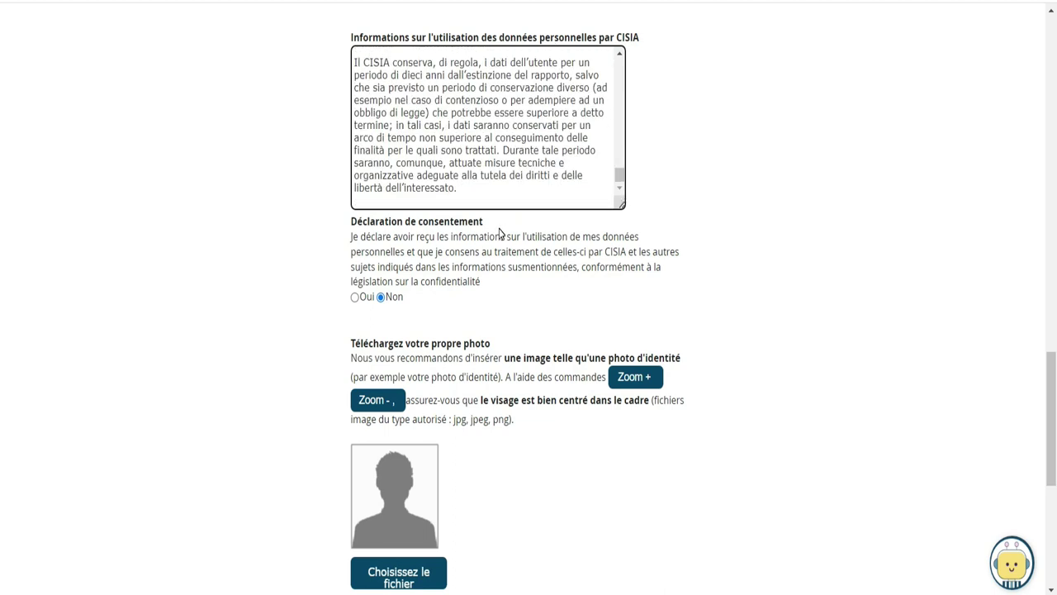
click(356, 297)
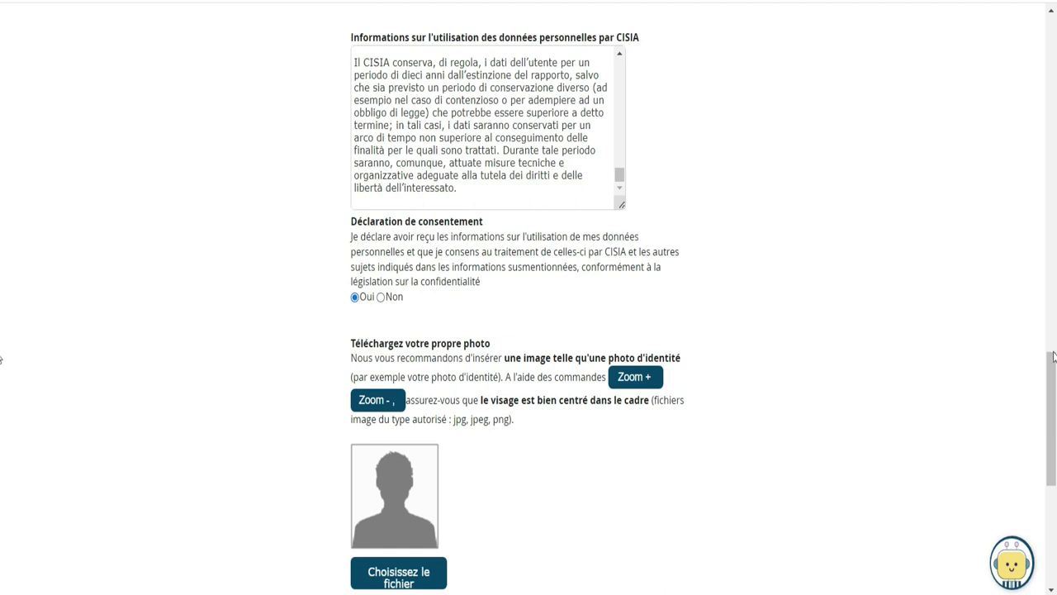
scroll(1050, 356, down, 1)
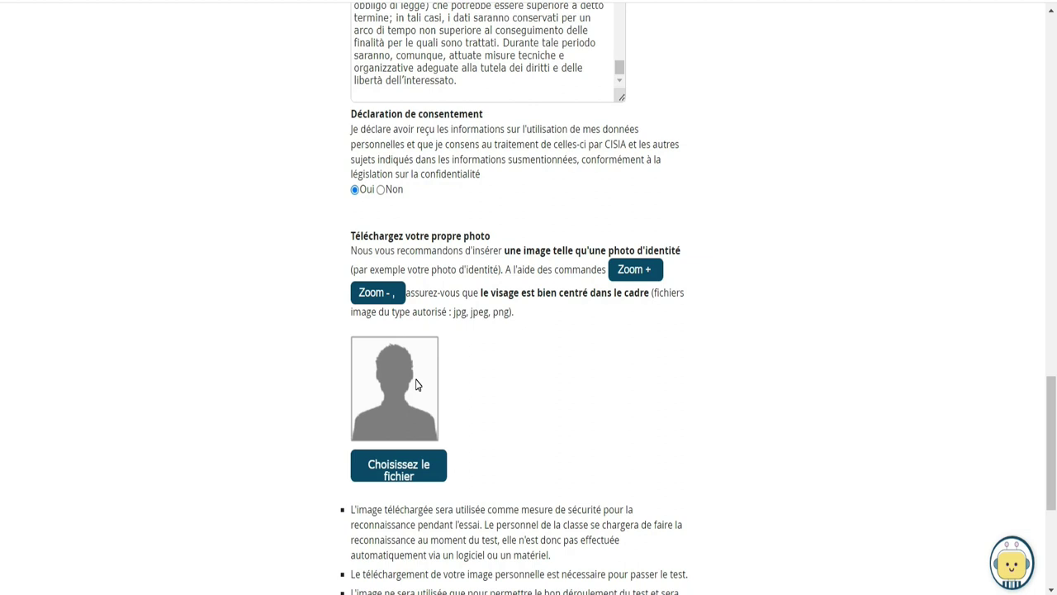
Upload a personal photo and zoom it out seven times with Agrandir- in the cropper
scroll(1, 397, down, 1)
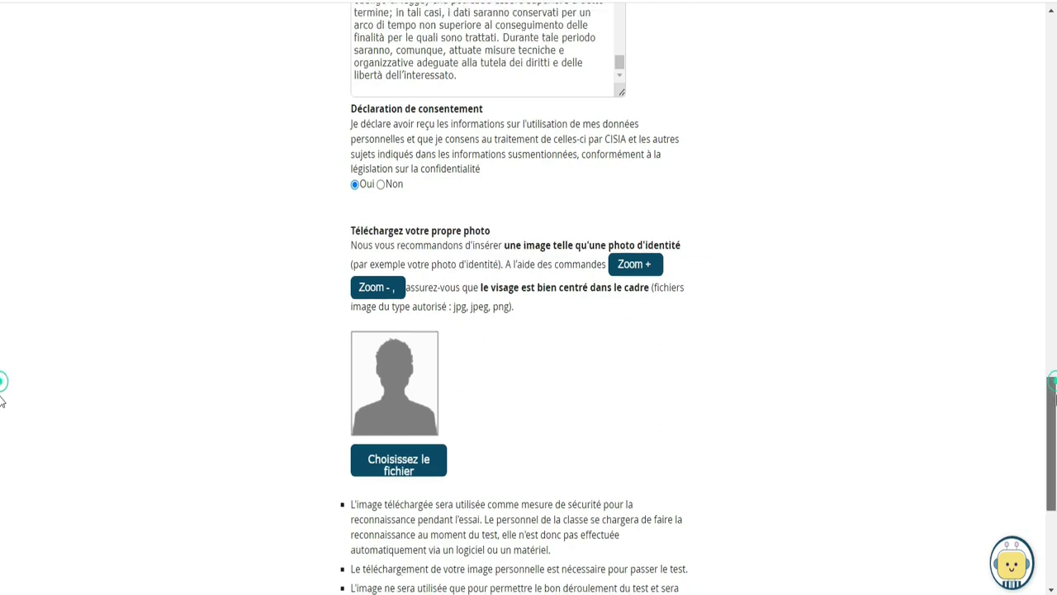
scroll(2, 400, down, 2)
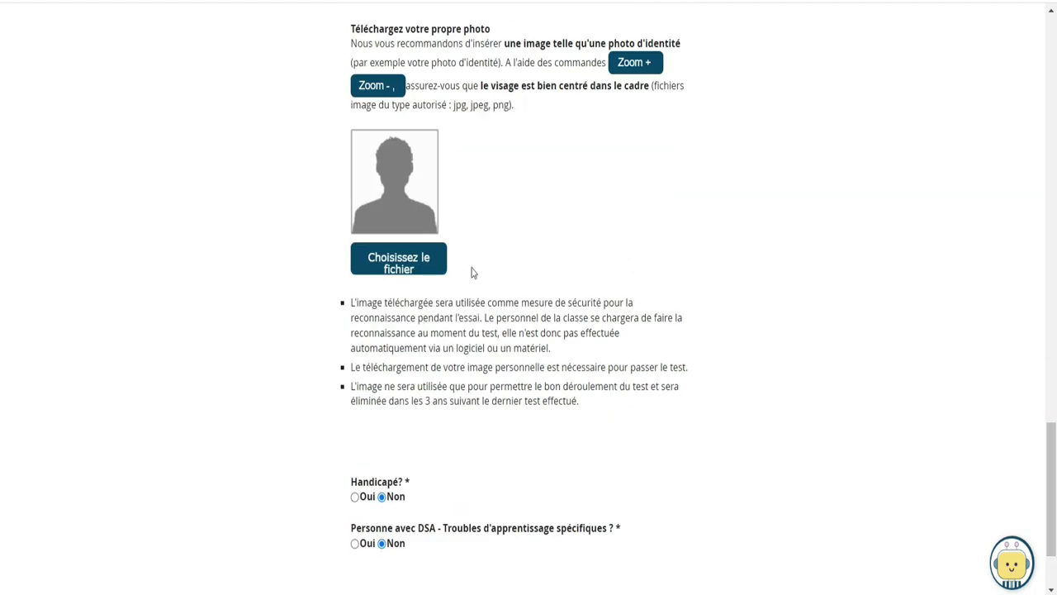
click(389, 265)
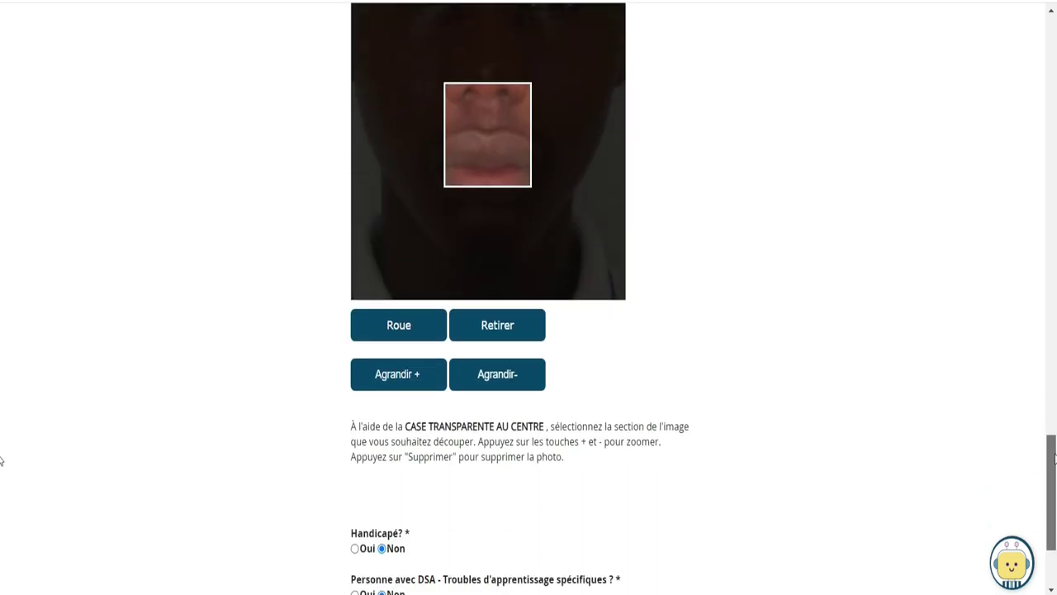
click(507, 373)
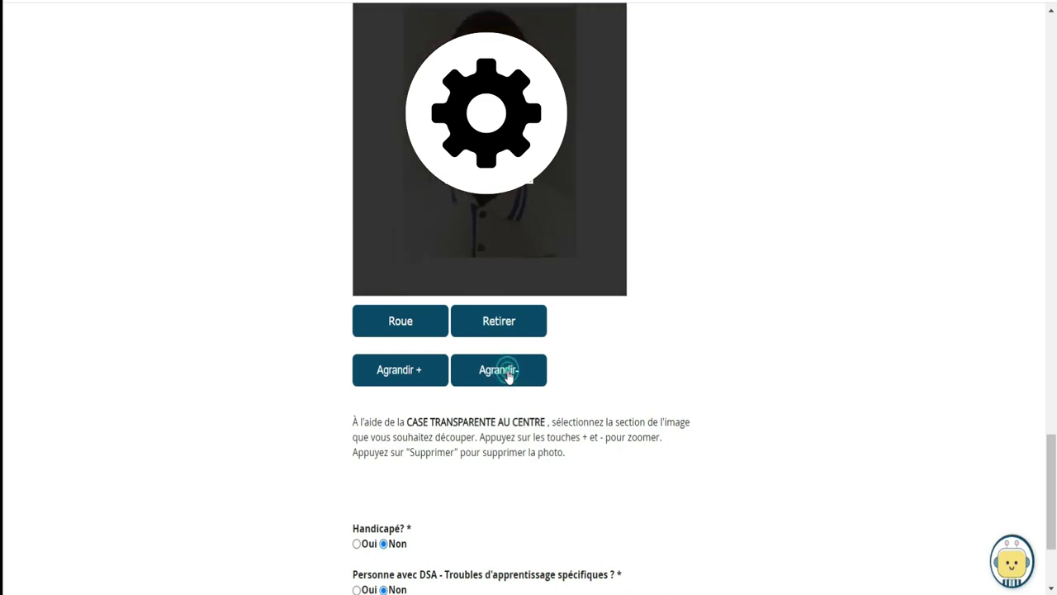
click(507, 373)
click(507, 373)
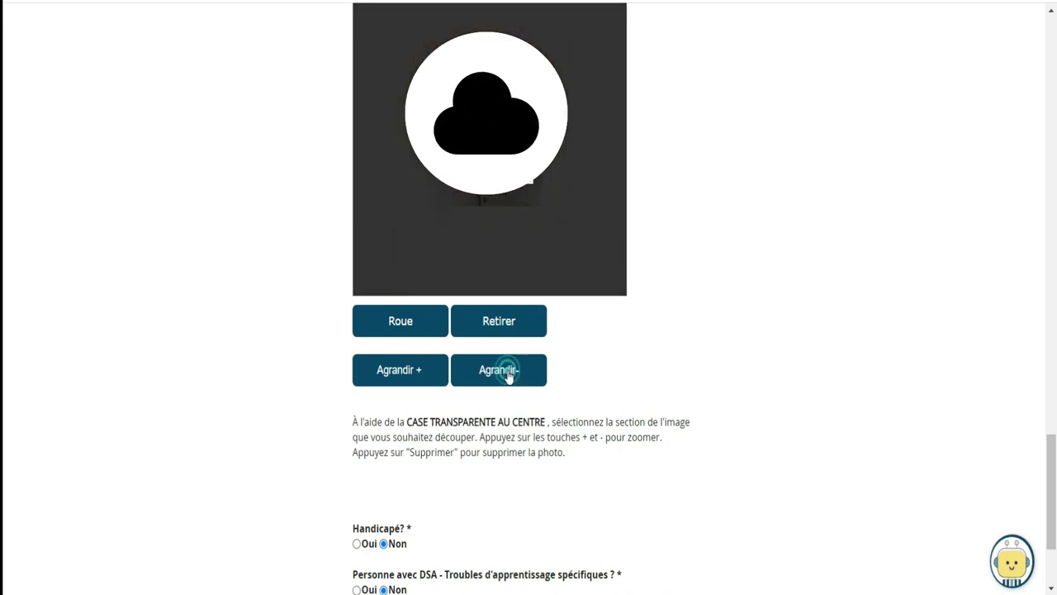
click(507, 373)
click(507, 373)
click(508, 373)
click(508, 374)
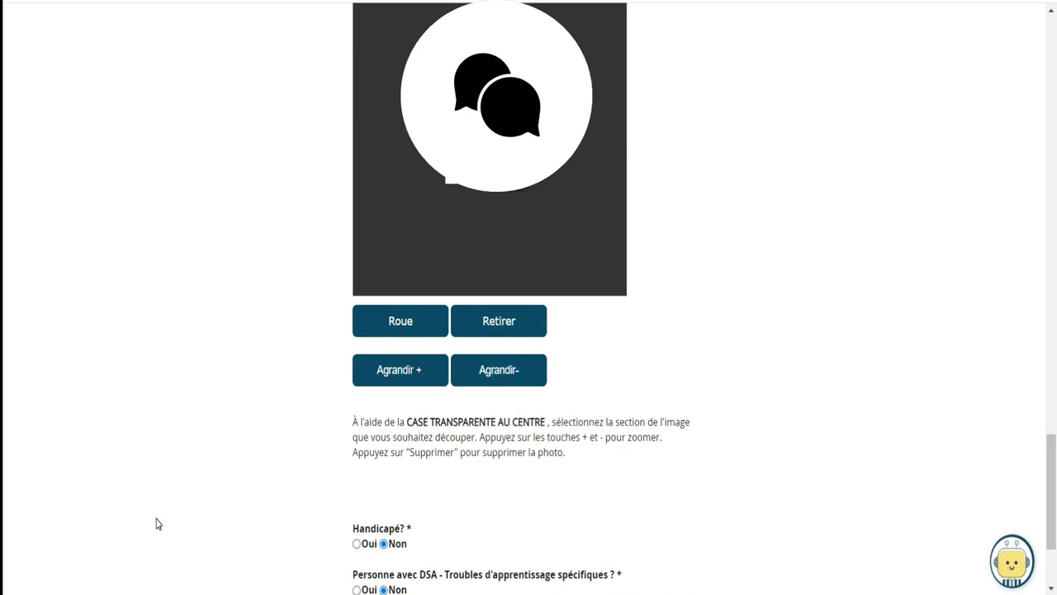
Add a Notepad line about reframing the photo with GRANDIR- to the required limit, then minimize it
key(alt+Tab)
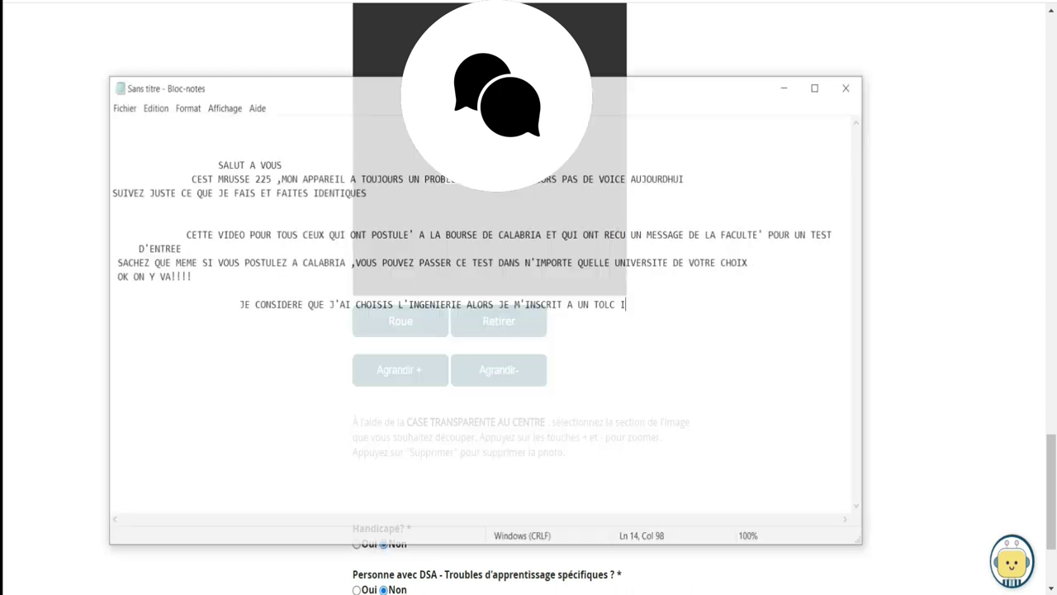
key(Return)
text(pou)
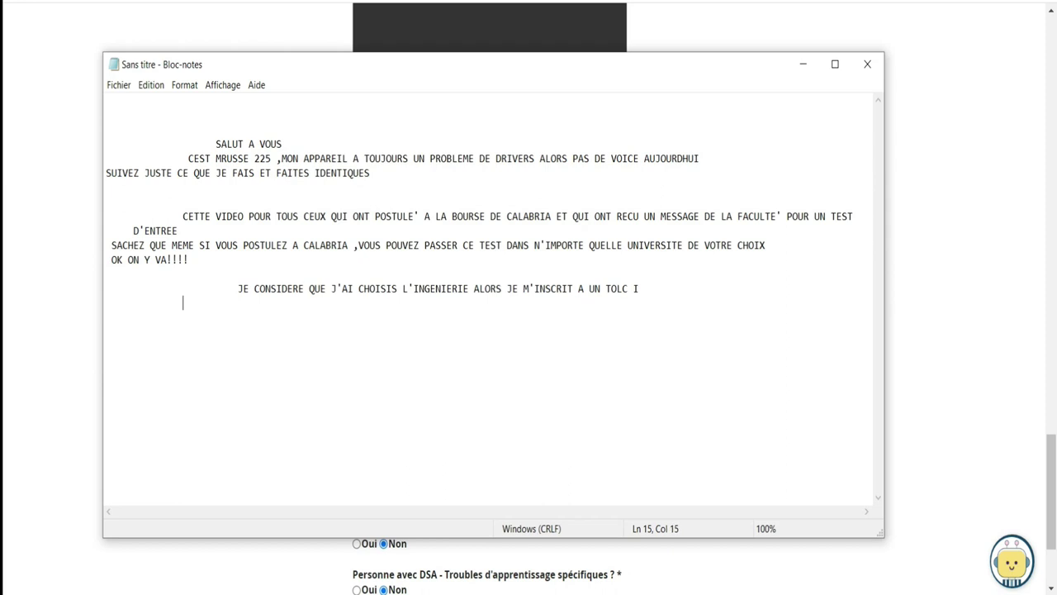
key(BackSpace)
text(OUR INSERER LA)
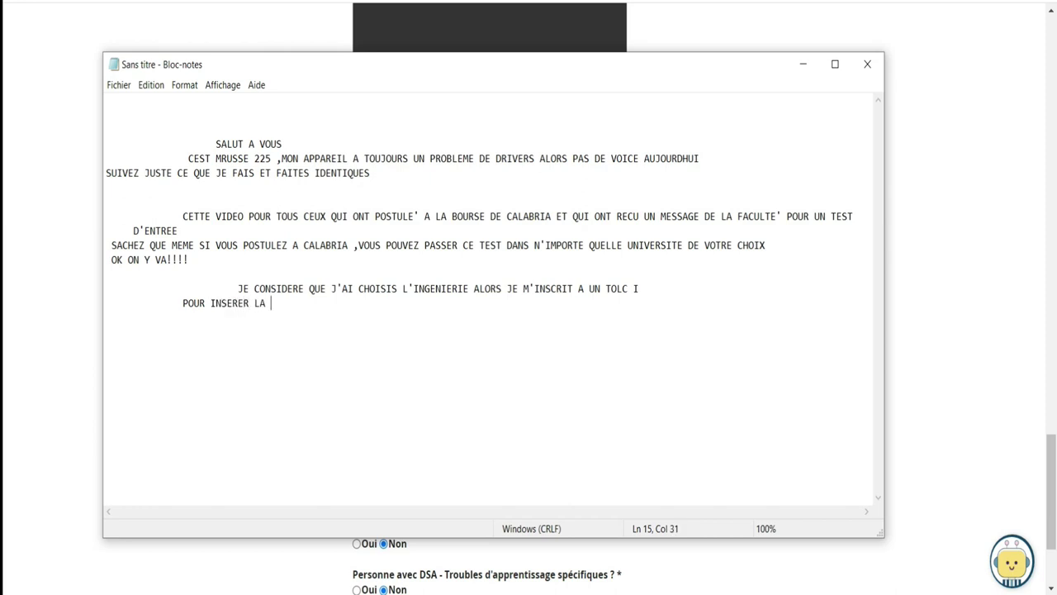
text( PHOTO VOUS DEVEZ RECAD)
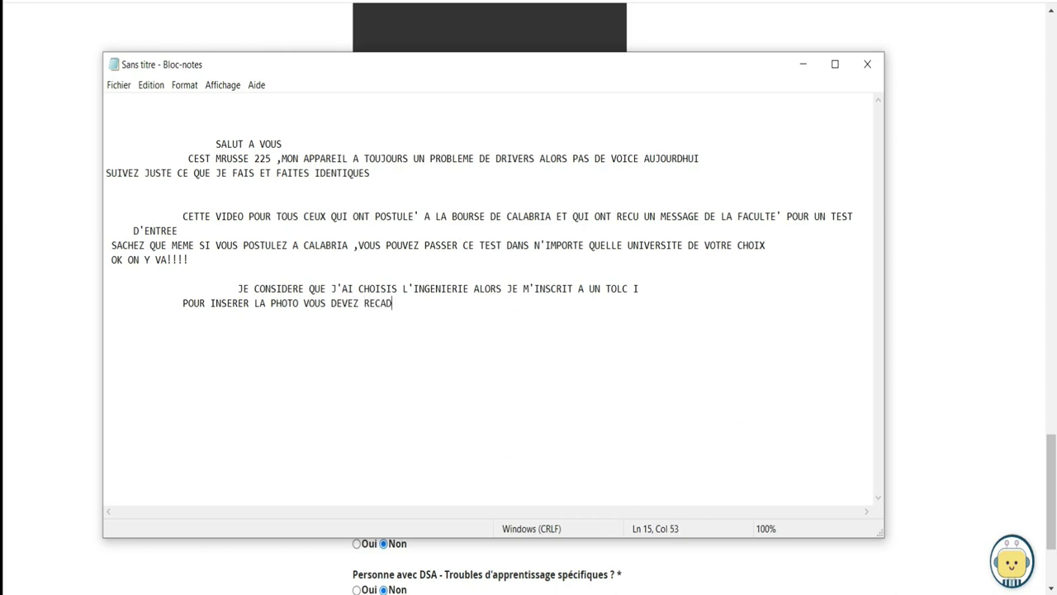
text(RER)
text( AVEC LE BOUTO)
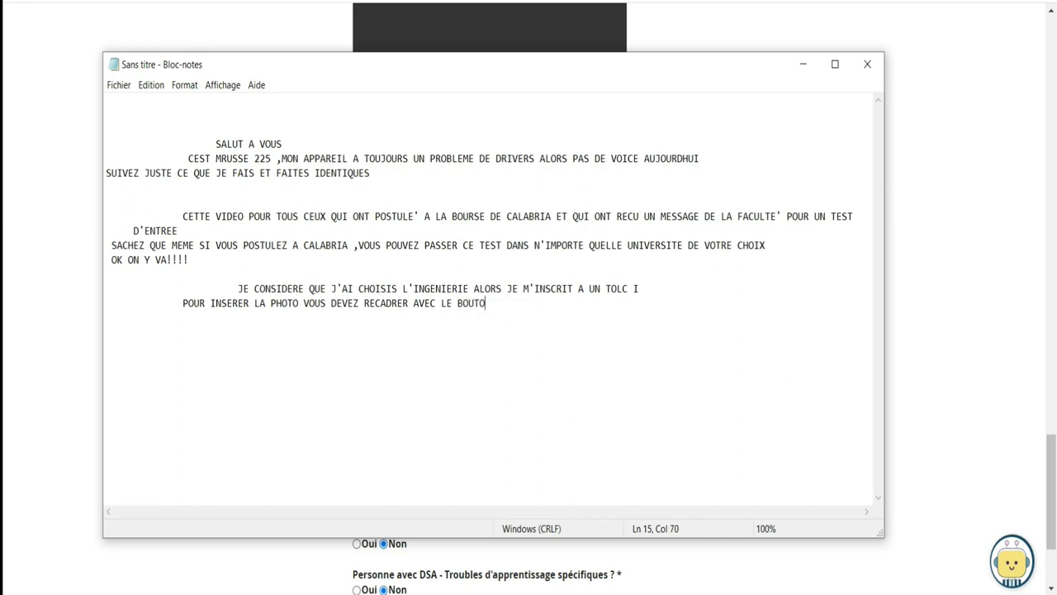
text(N GRANDIR- JUSQU'AU)
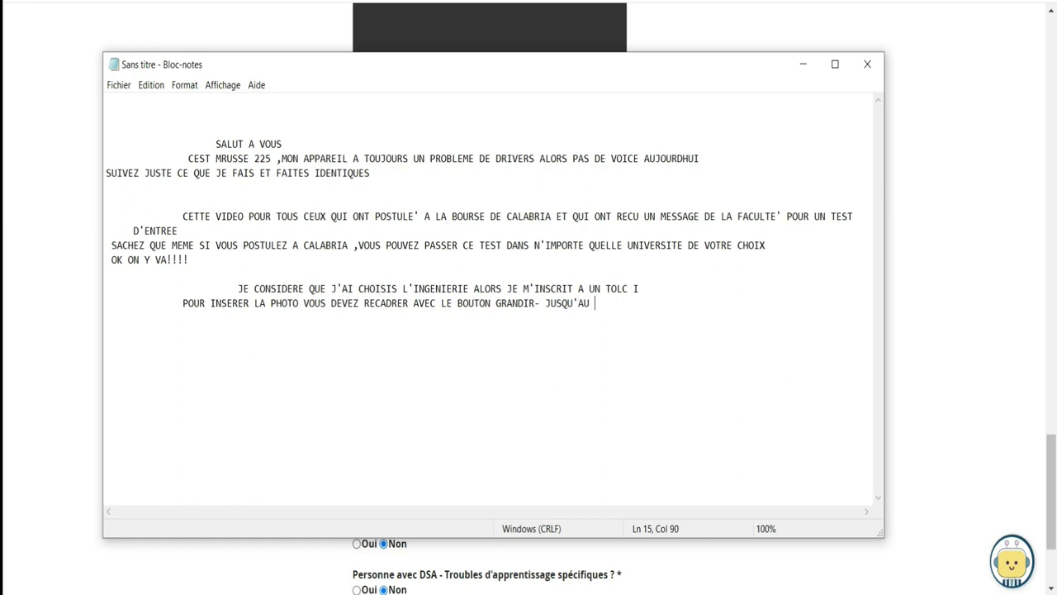
key(BackSpace)
key(BackSpace)
text(LA LIMITE DE CE QU'ILS DEMANDENT)
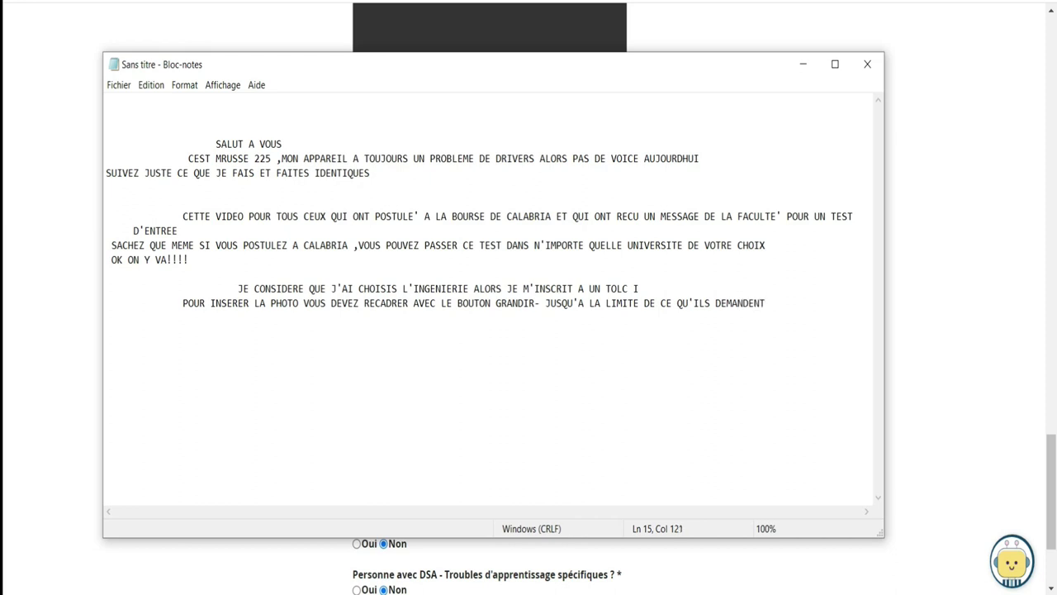
click(802, 65)
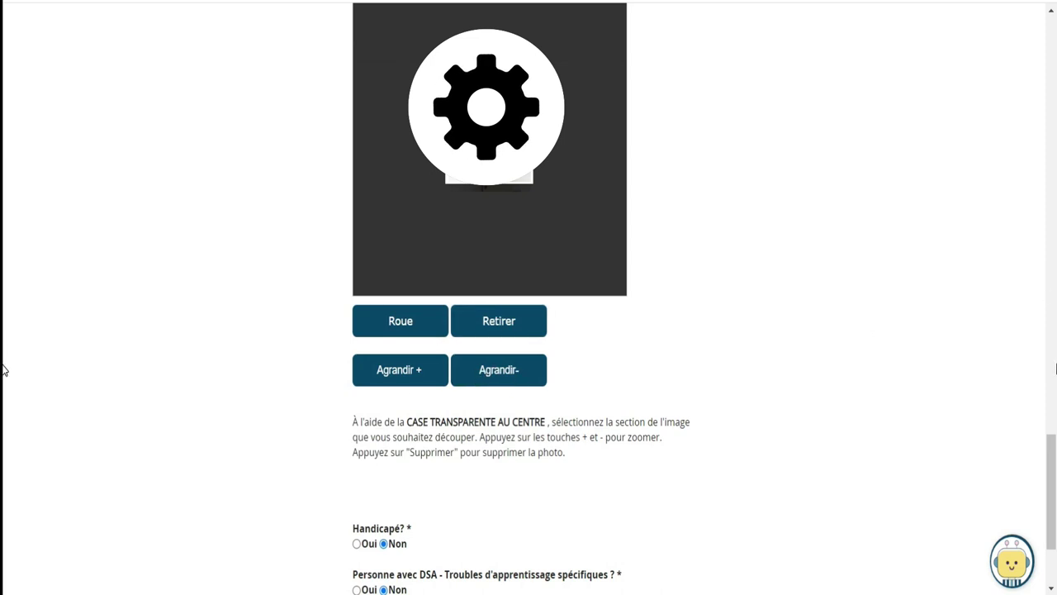
Submit the form, read the 10-character password requirement, and dismiss the alert and browser notifications
drag(1054, 444, 1055, 479)
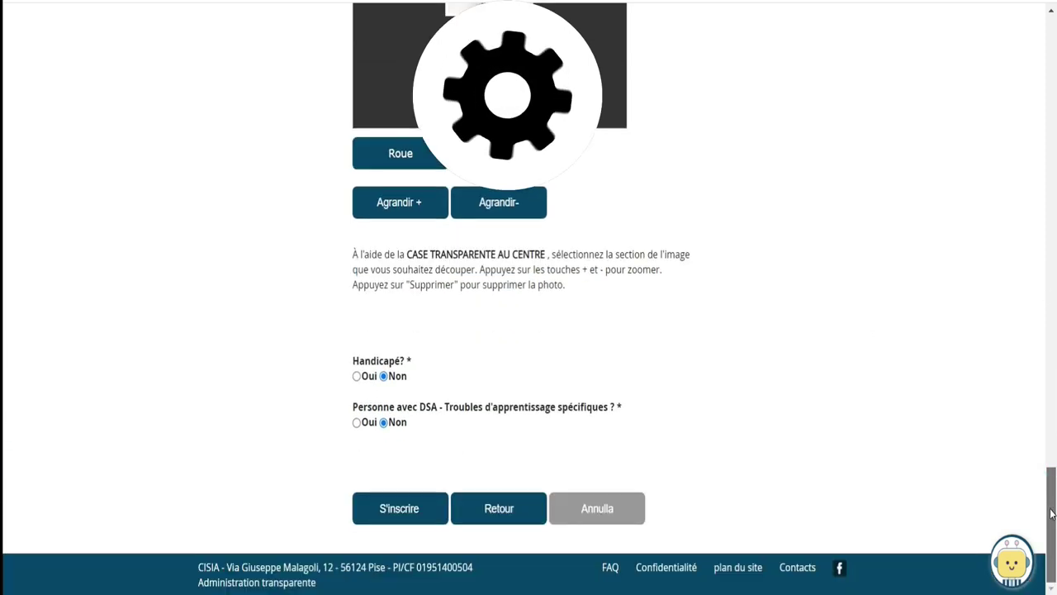
click(355, 376)
click(383, 375)
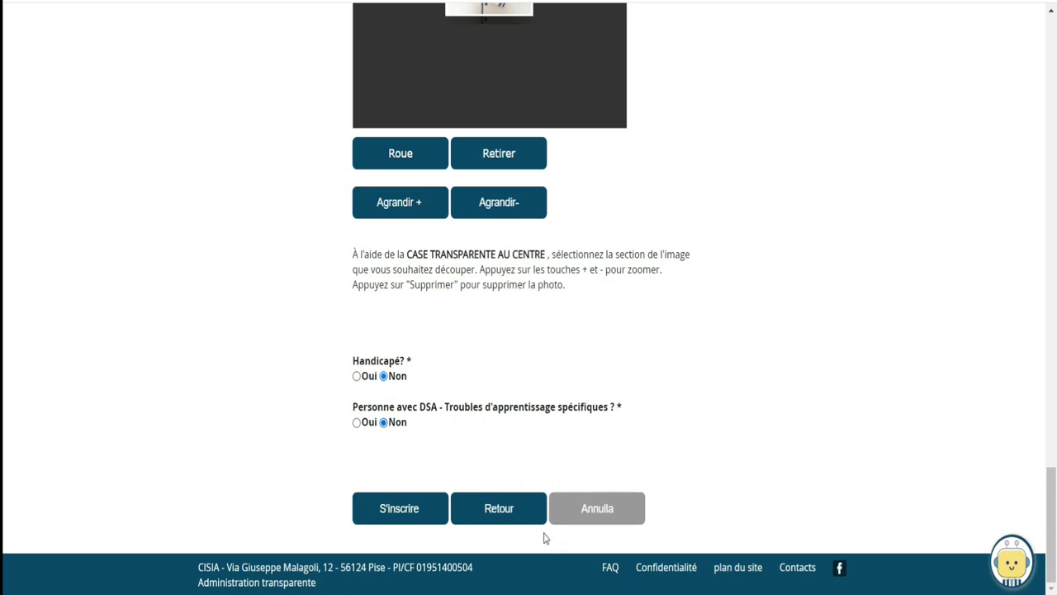
click(397, 508)
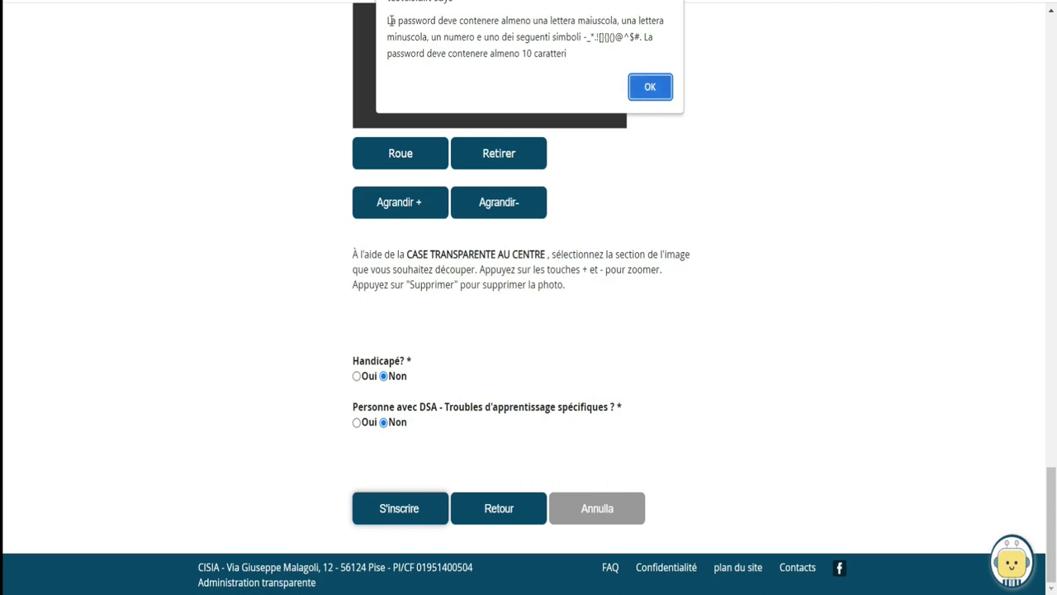
drag(389, 23, 536, 70)
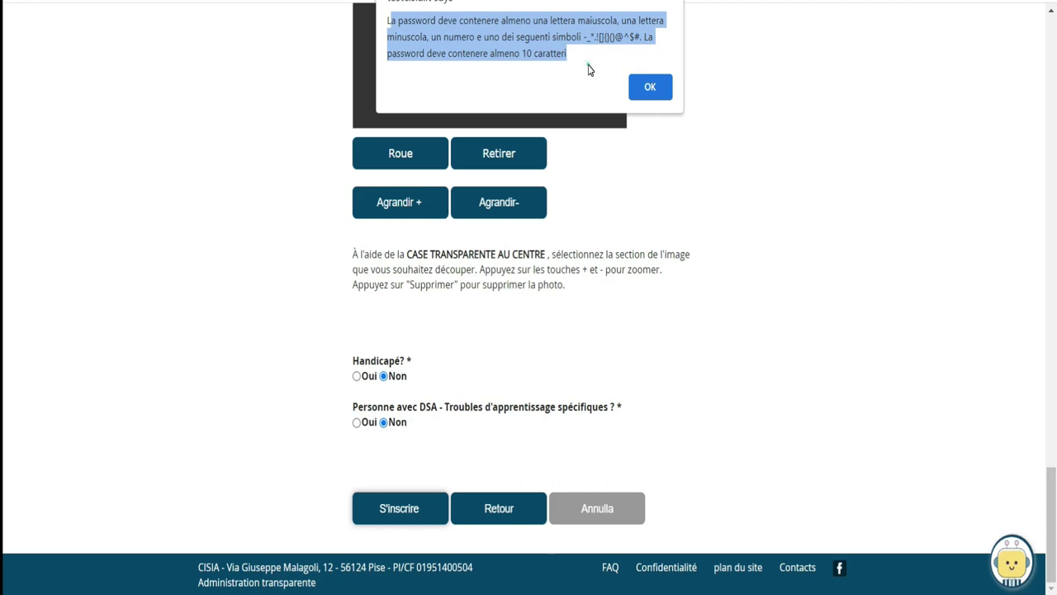
drag(566, 53, 523, 53)
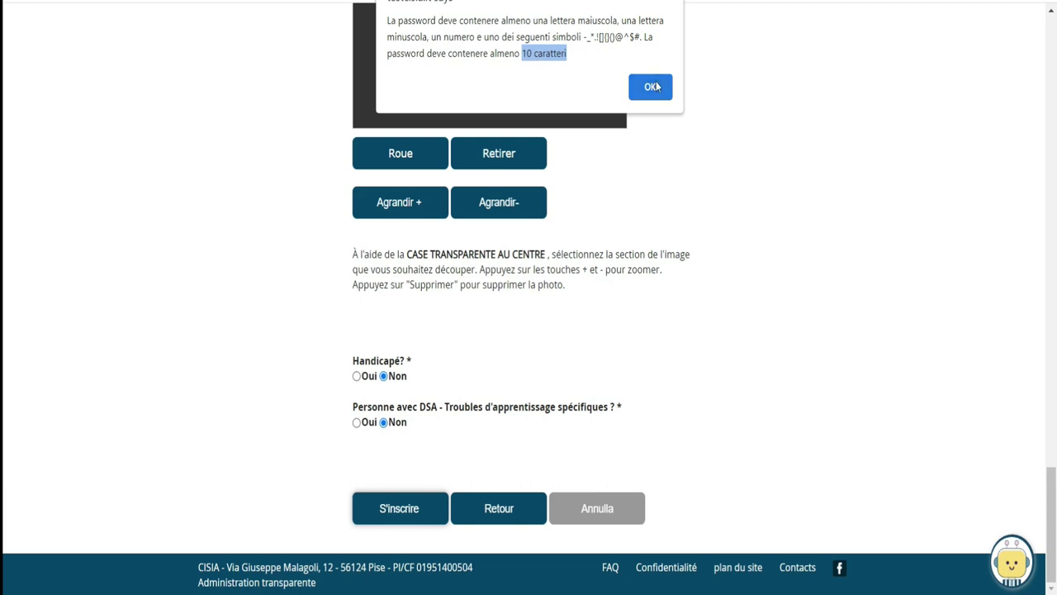
click(641, 88)
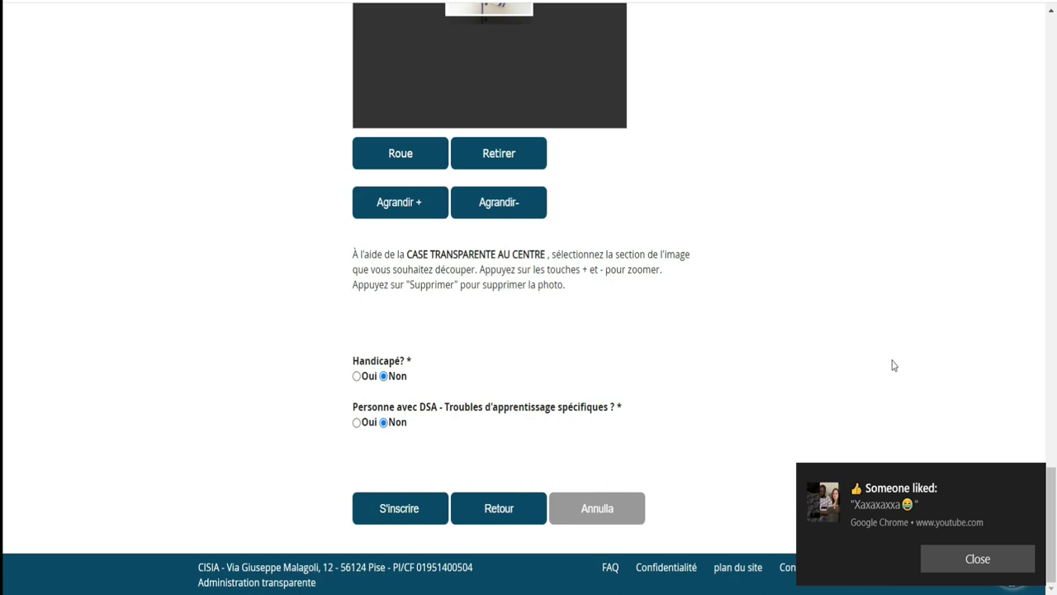
click(988, 565)
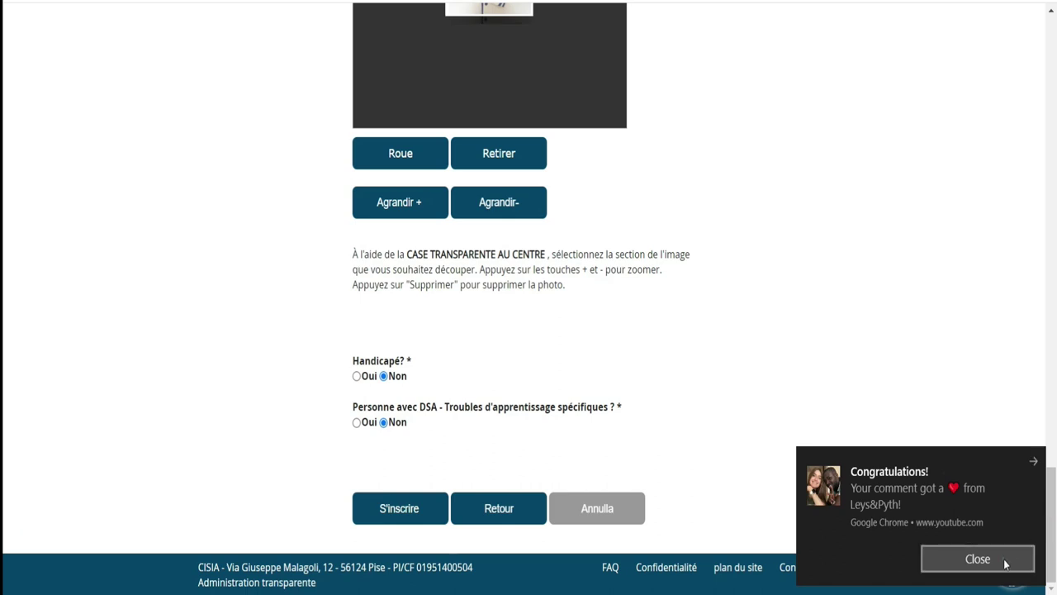
click(1007, 564)
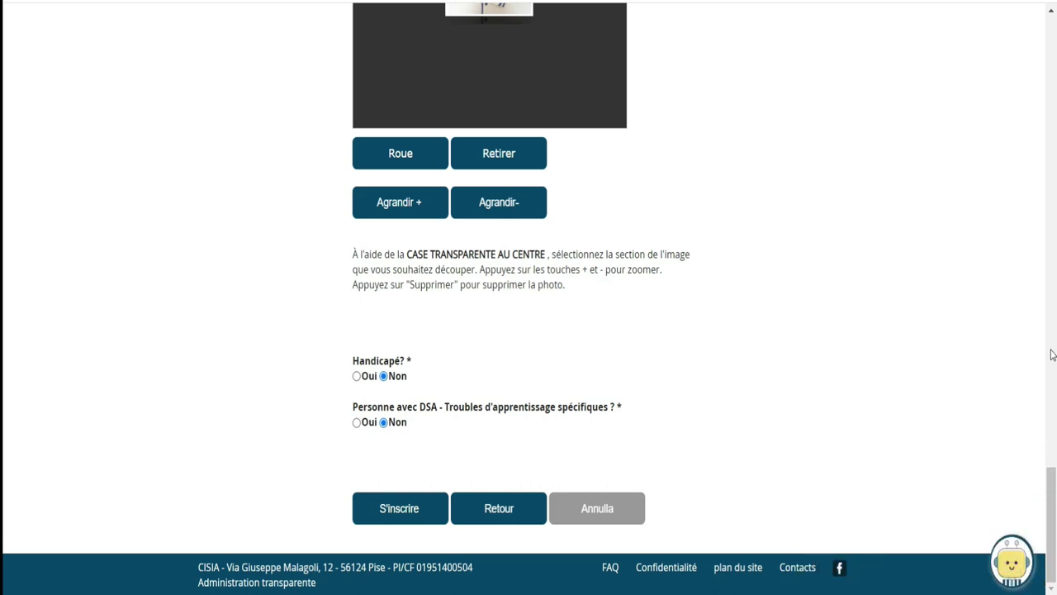
Replace the password with a 'très fort' one and repeat it in Confirmez le mot de passe
click(1053, 351)
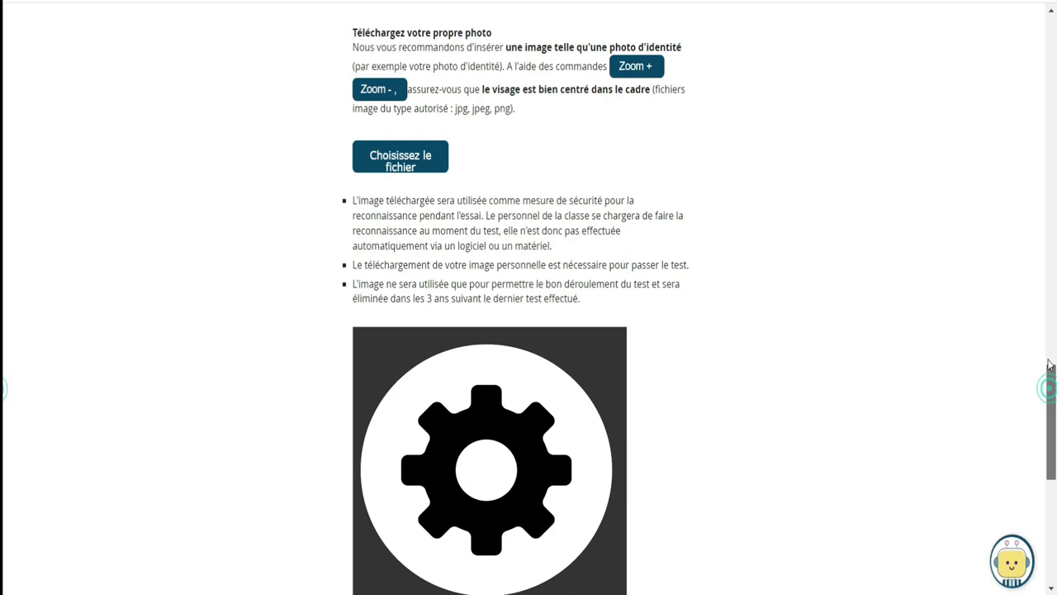
scroll(1051, 394, up, 10)
scroll(2, 252, up, 3)
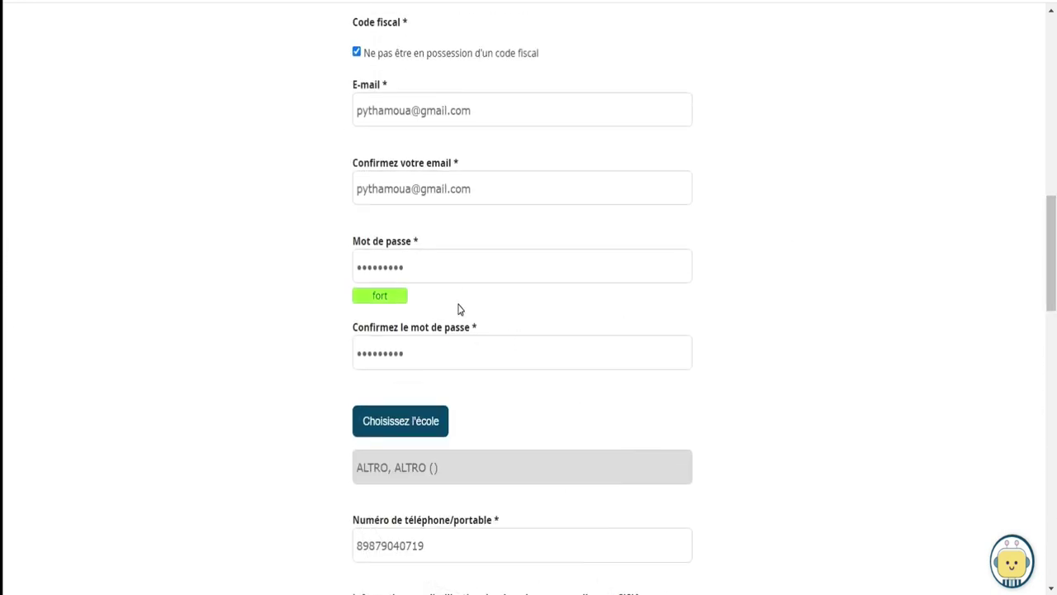
drag(409, 266, 347, 272)
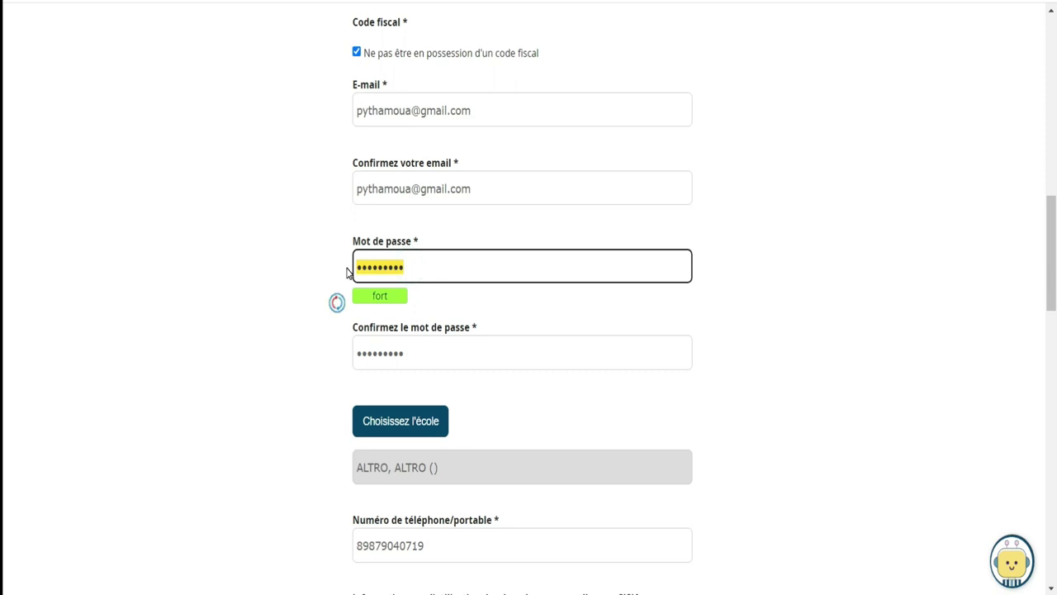
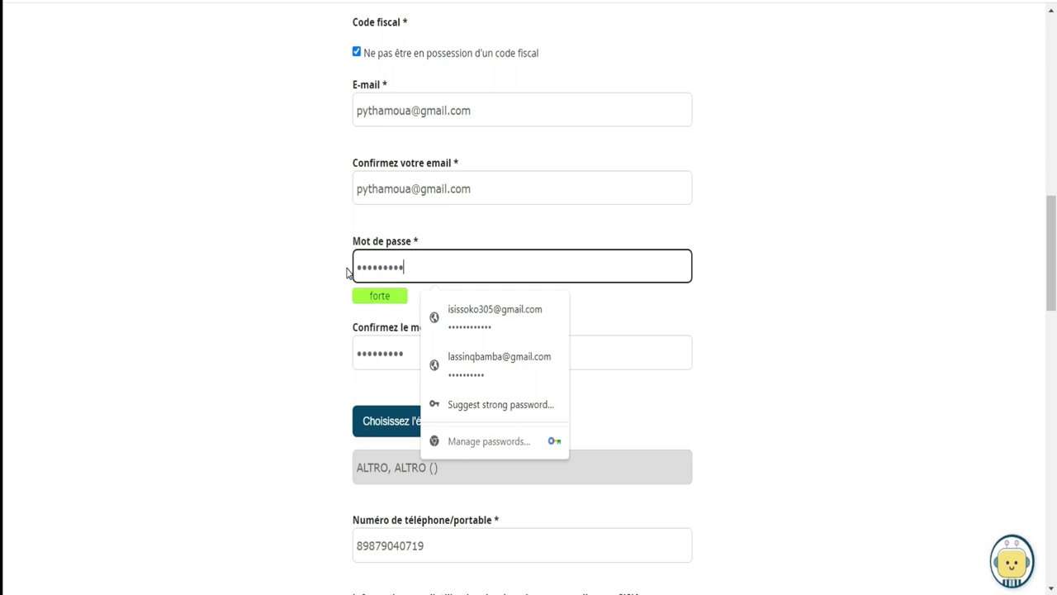
key(Tab)
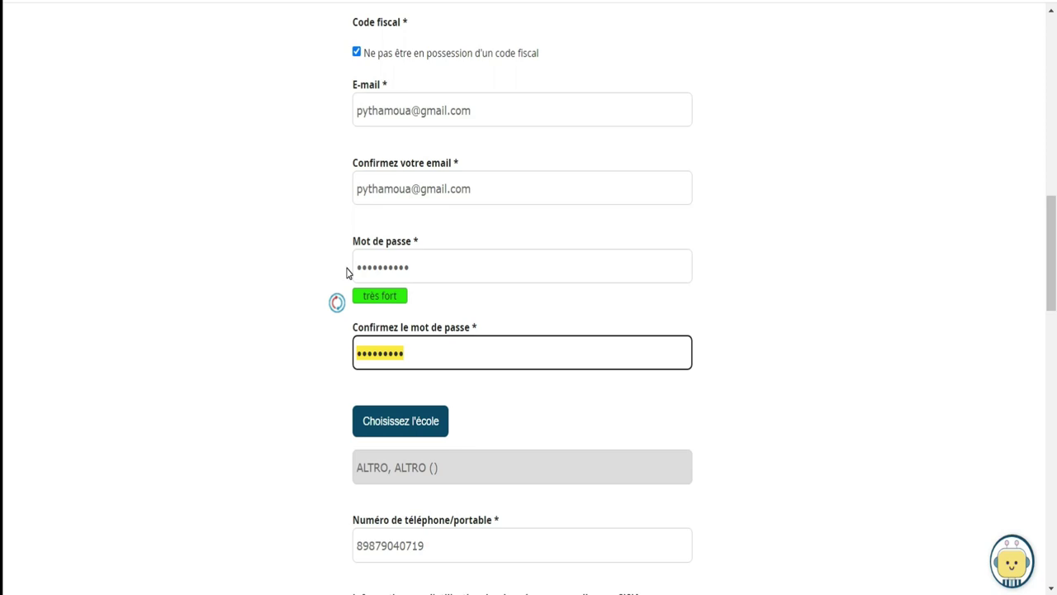
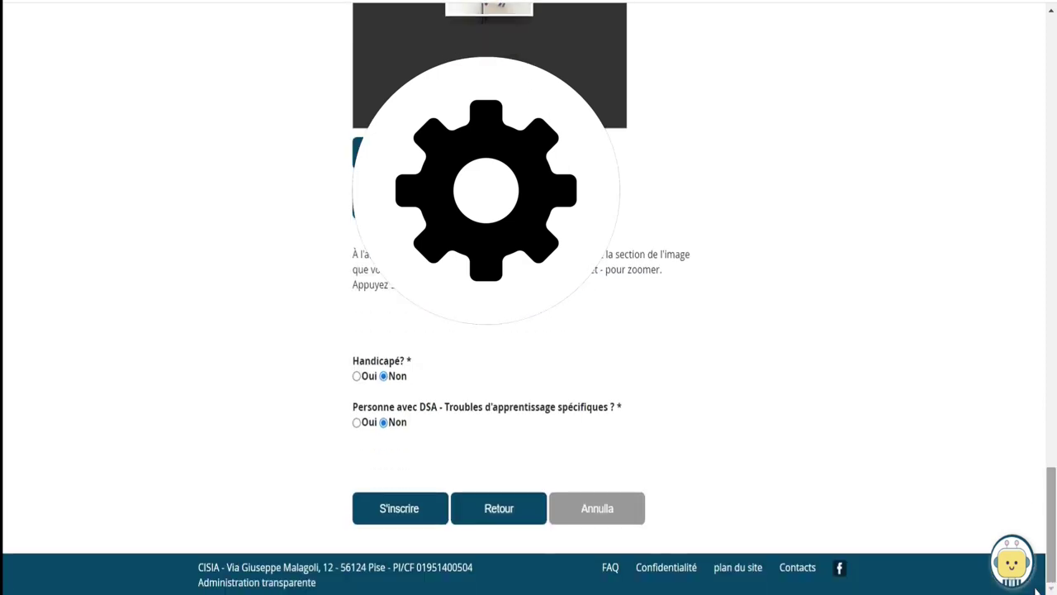
Submit the registration, save the password in the browser, tick reCAPTCHA and press Conferma
click(407, 512)
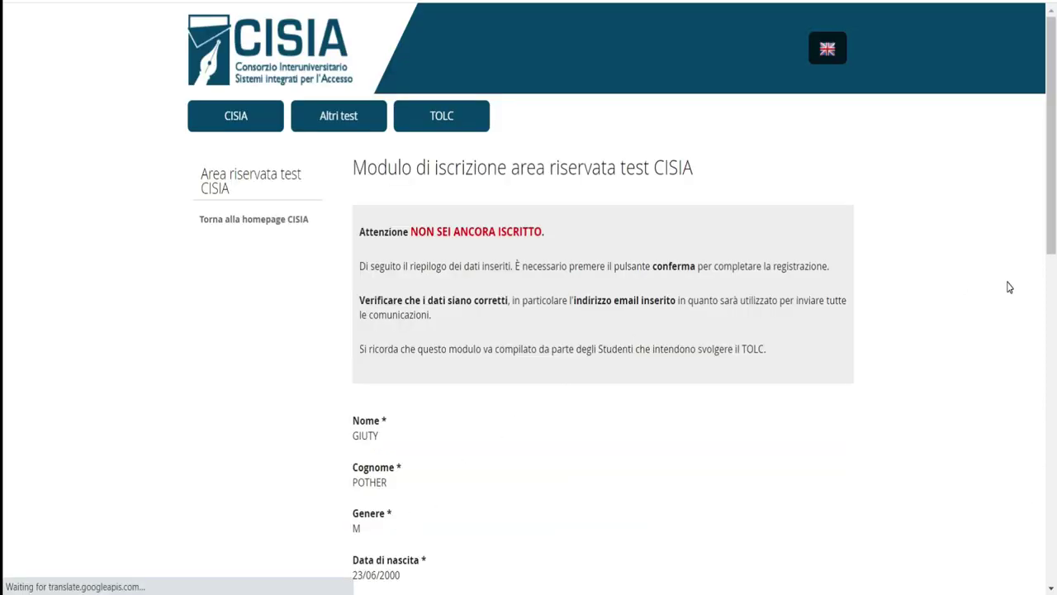
click(844, 198)
drag(1051, 100, 1053, 477)
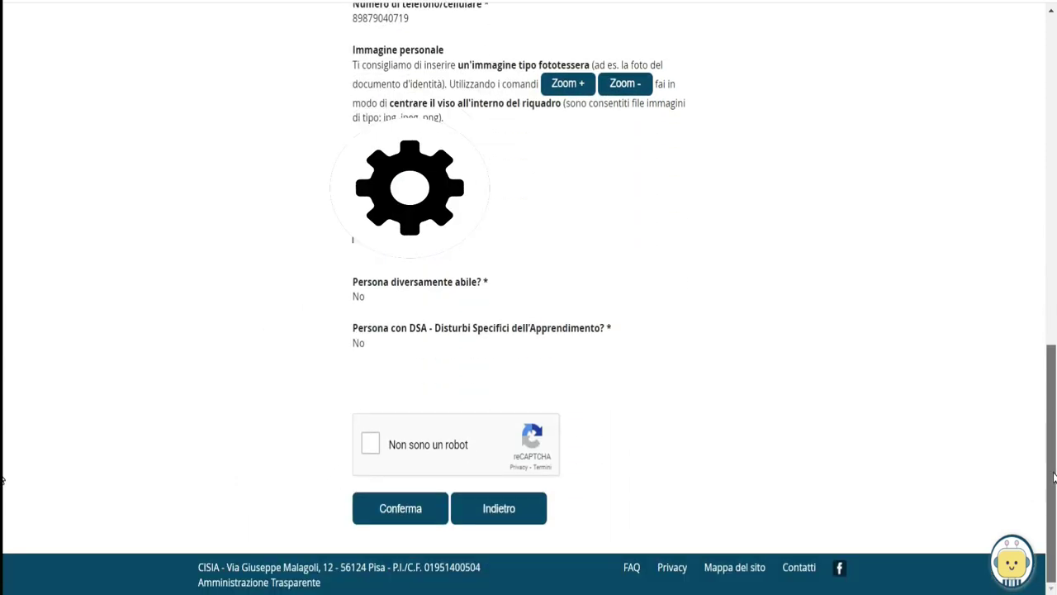
click(372, 446)
click(403, 508)
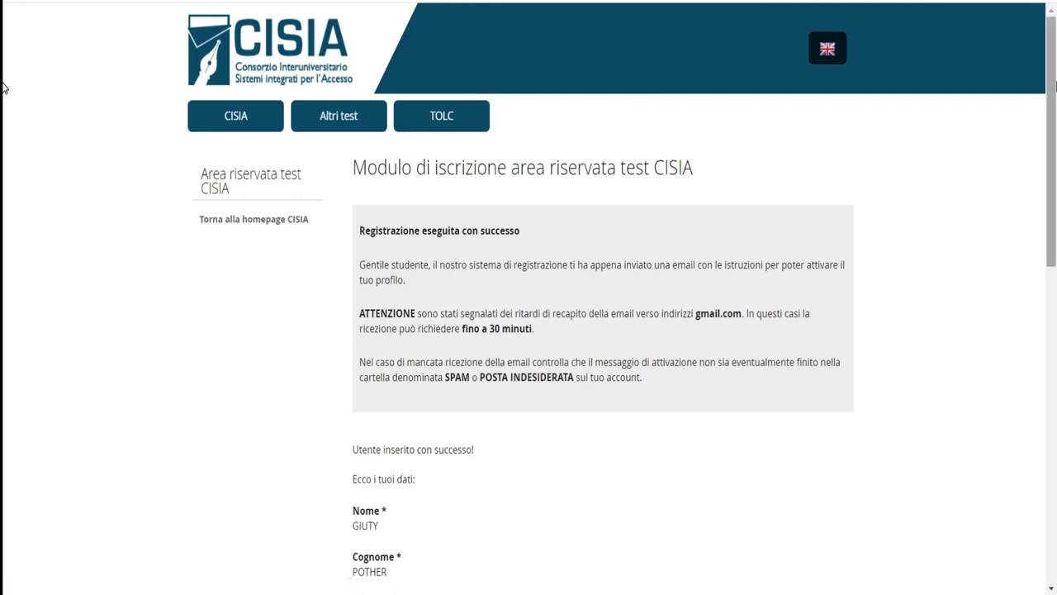
Translate the registration-success page into French
scroll(1045, 91, down, 1)
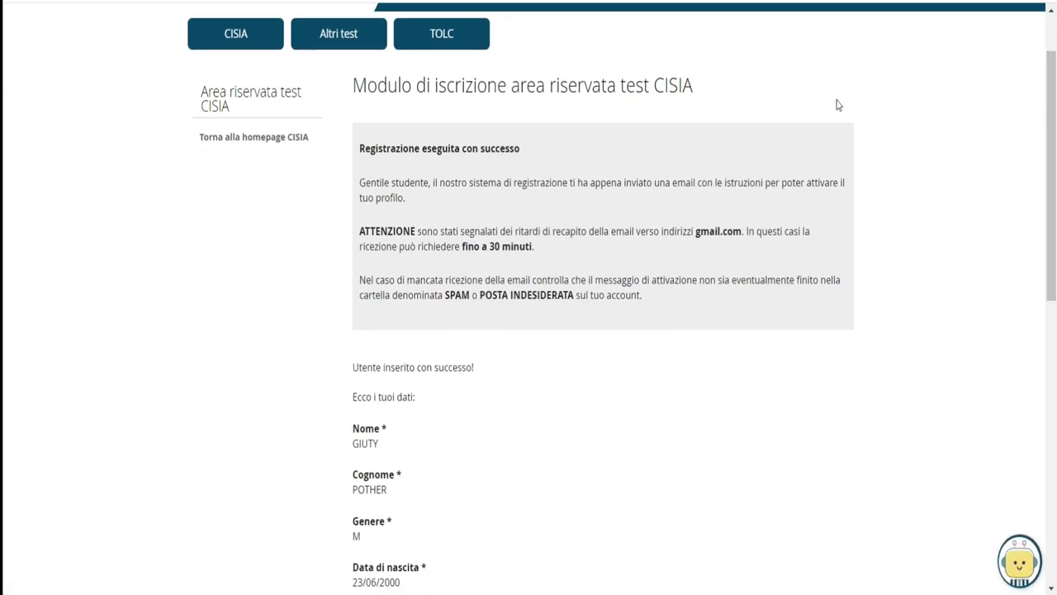
right_click(837, 98)
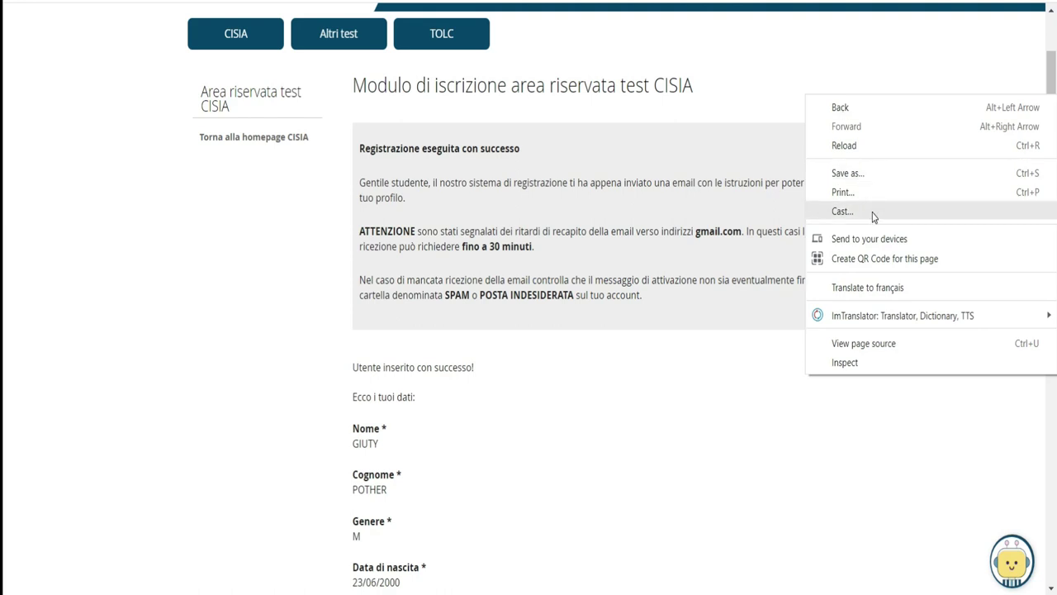
click(870, 286)
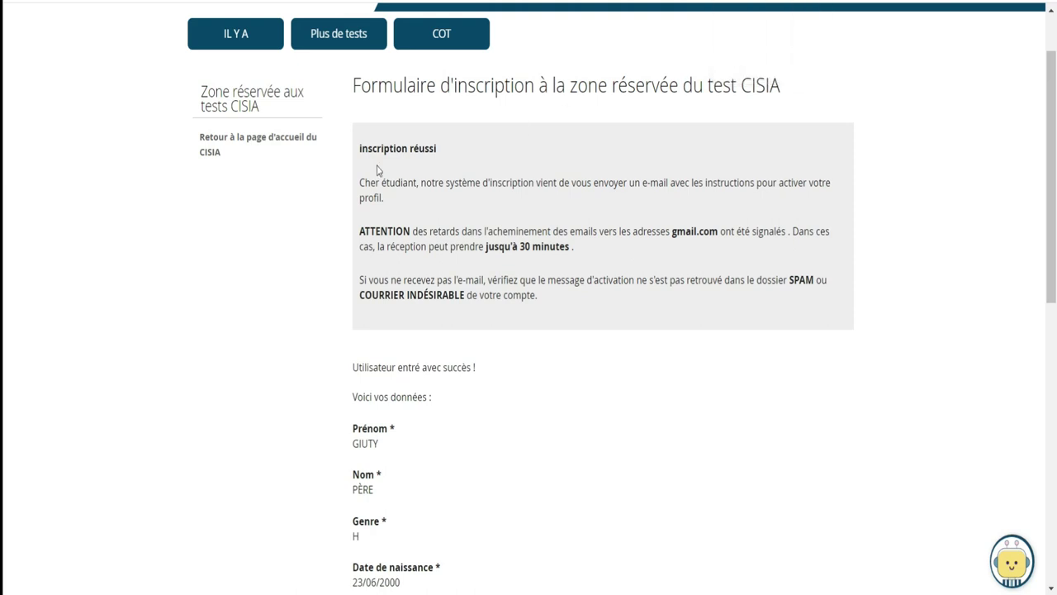
Highlight the confirmation message, 30-minute delay and SPAM-folder advice, then scroll through the registered details
drag(361, 176, 537, 297)
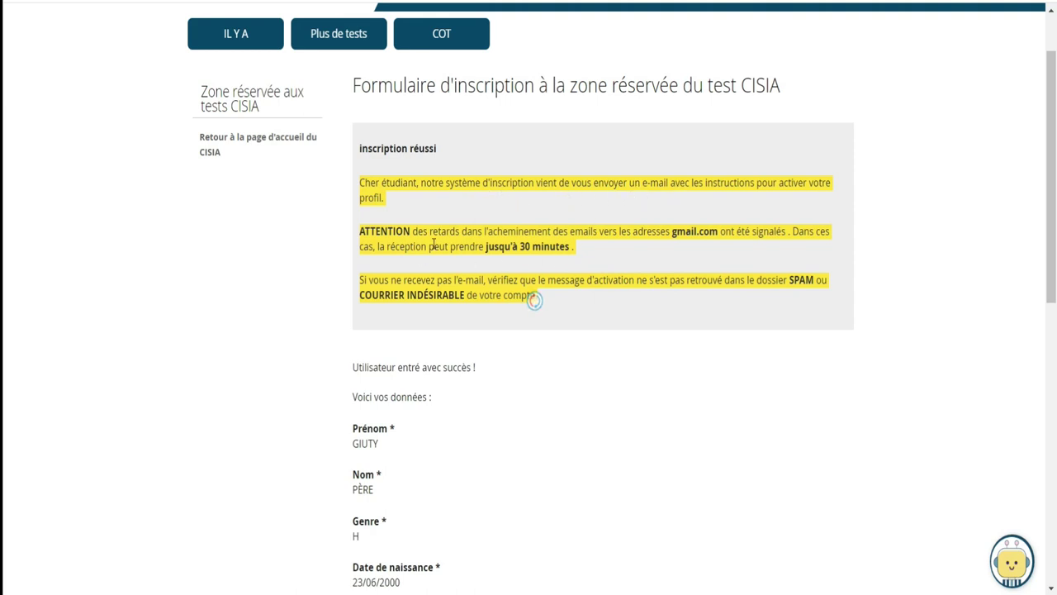
click(602, 255)
drag(586, 241, 484, 244)
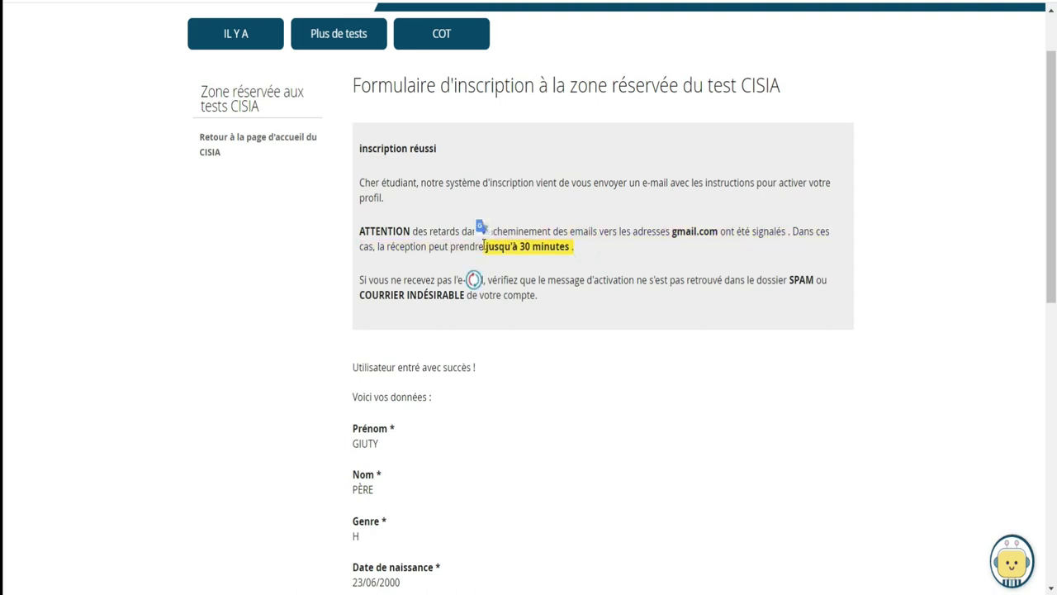
drag(358, 280, 535, 309)
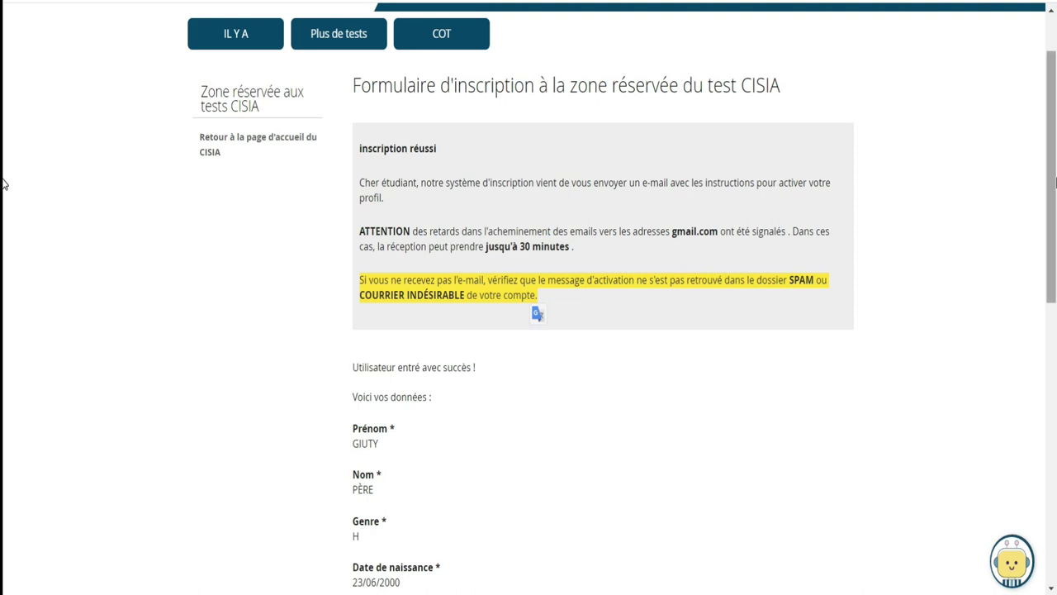
scroll(3, 245, down, 1)
scroll(4, 244, down, 7)
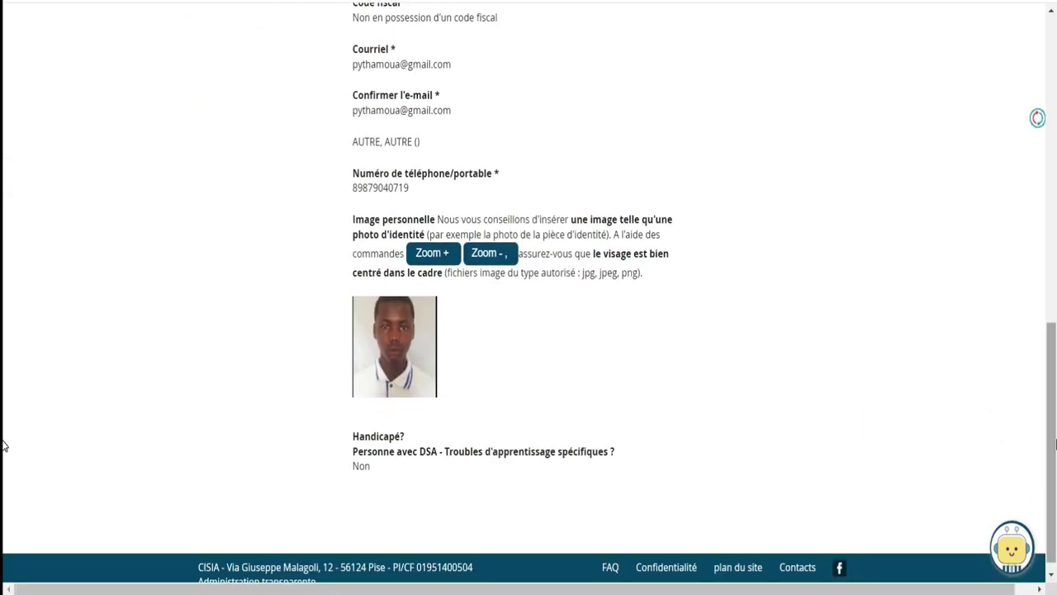
scroll(4, 188, up, 8)
scroll(3, 189, up, 4)
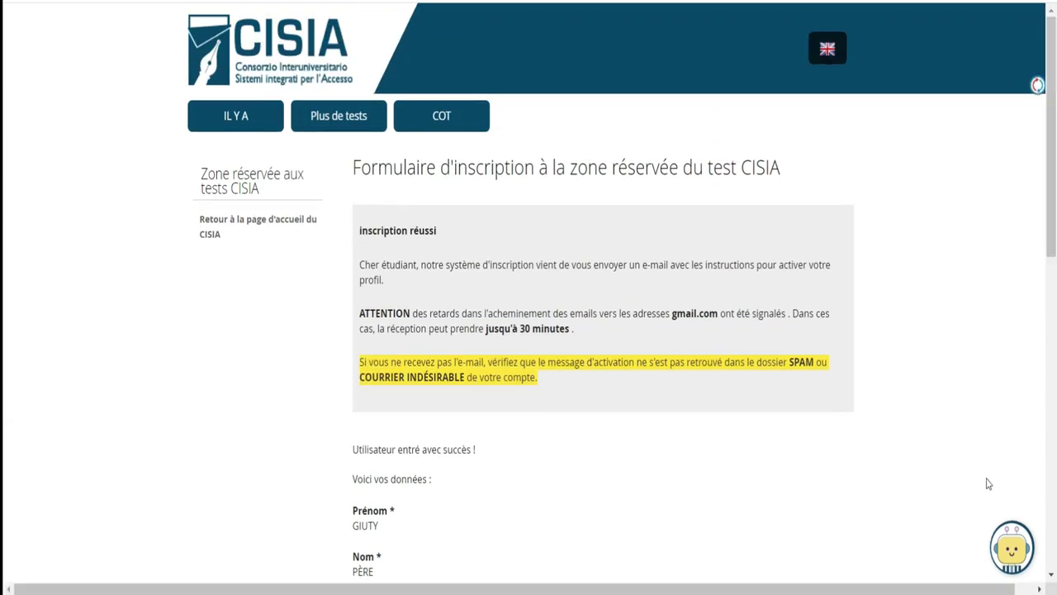
Go via the CISIA homepage and TOLC section to the TOLC-I reserved-area login page
click(231, 223)
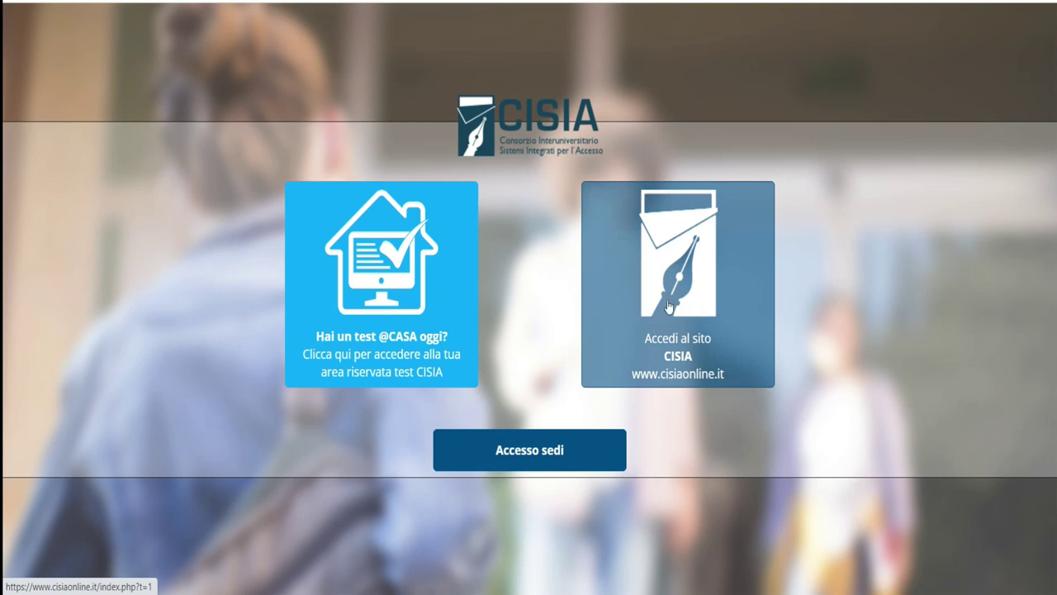
click(690, 309)
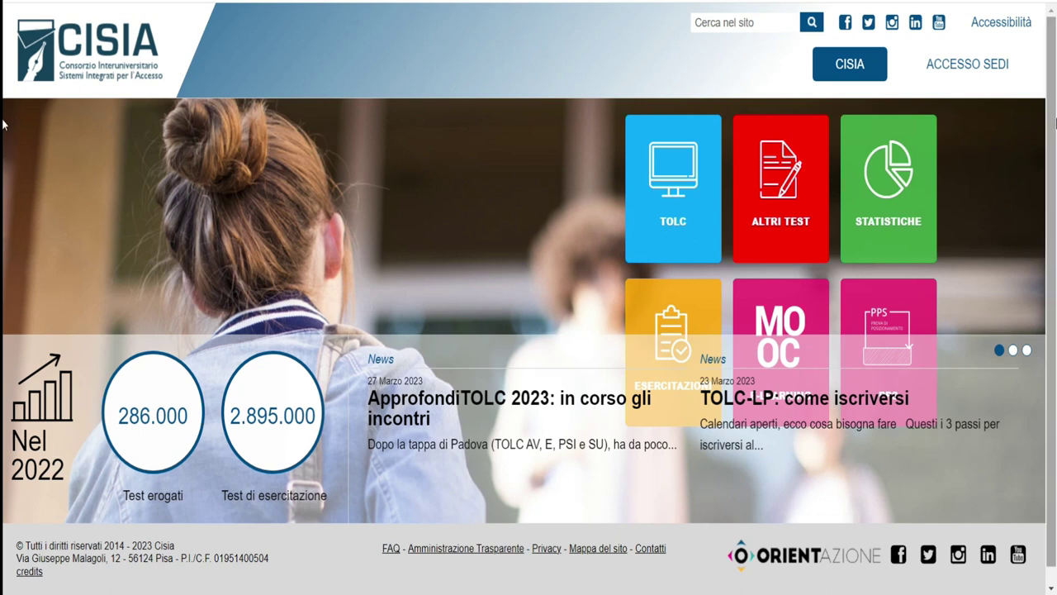
scroll(3, 124, down, 1)
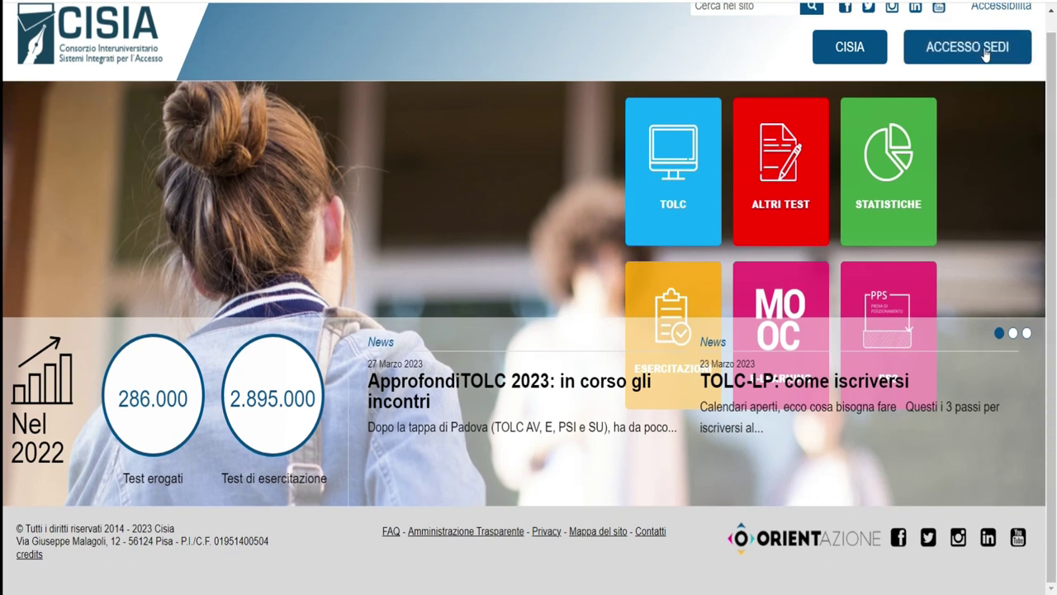
click(682, 211)
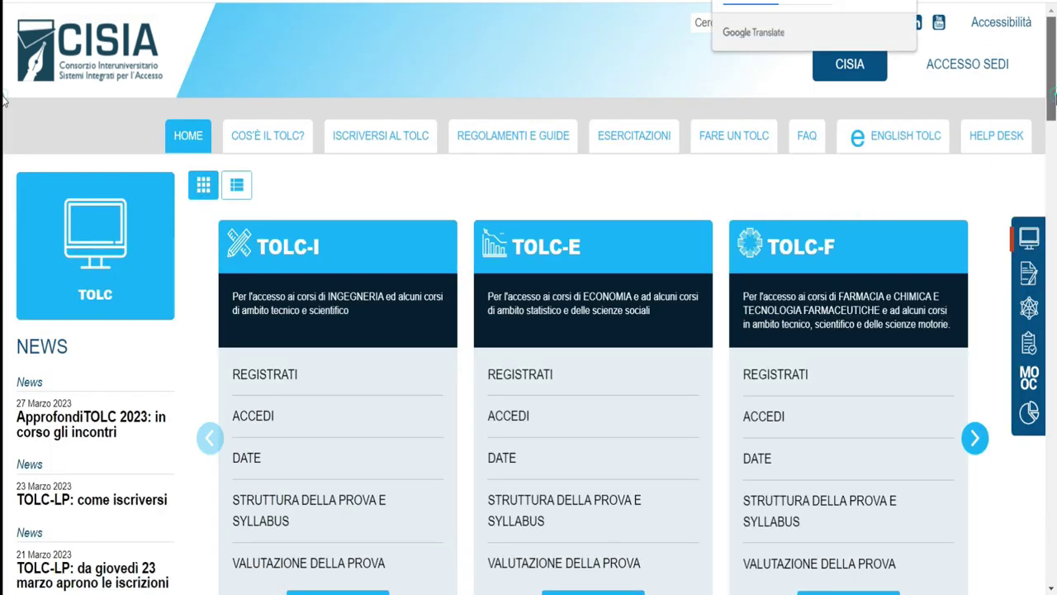
scroll(3, 98, down, 3)
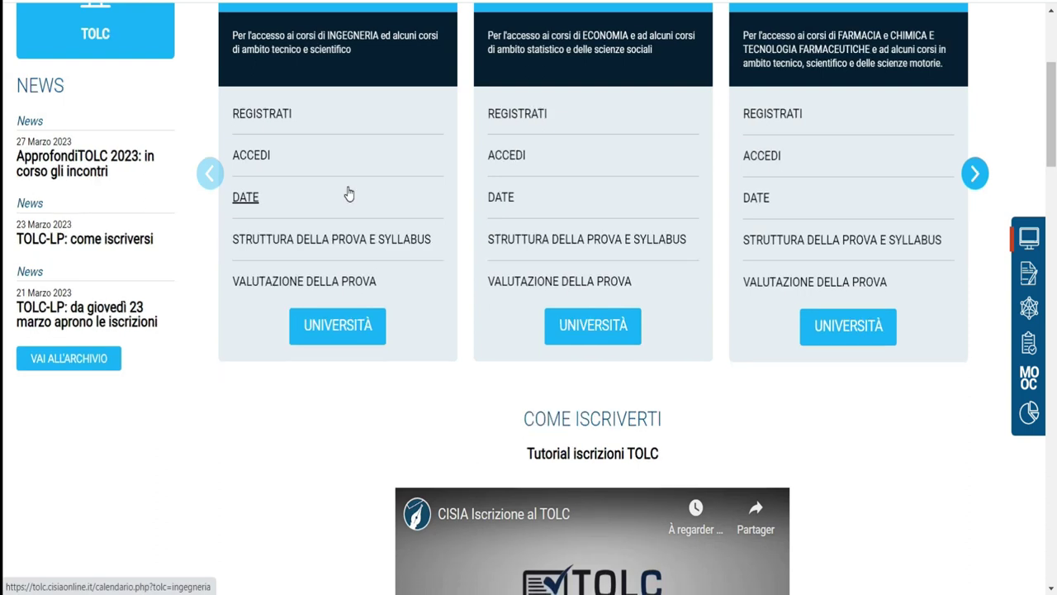
click(240, 157)
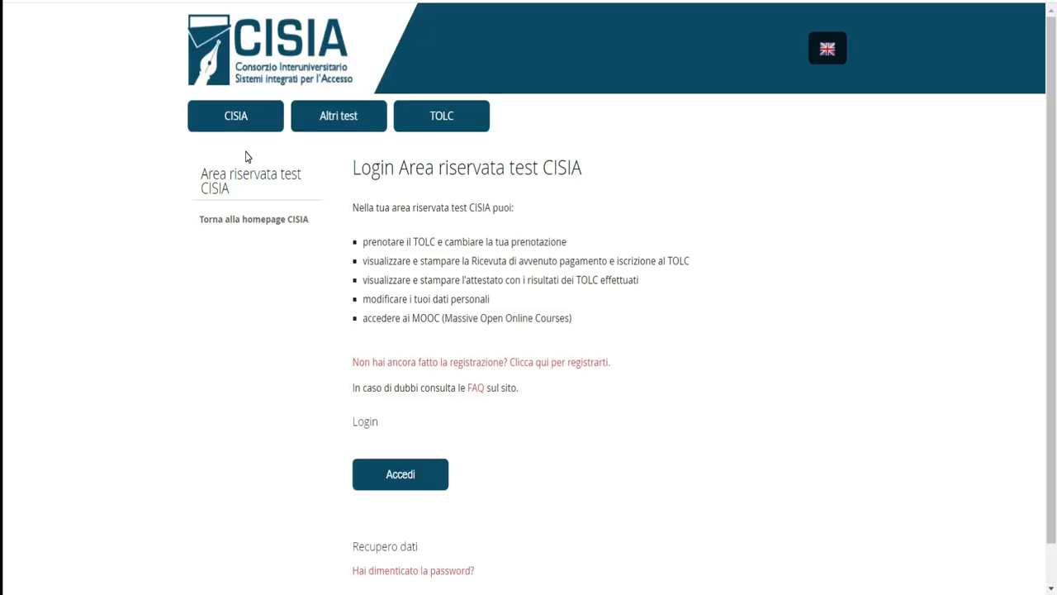
Translate the login page into French, highlight its reserved-area bullet list, and open the CISIA activation email
scroll(2, 166, down, 1)
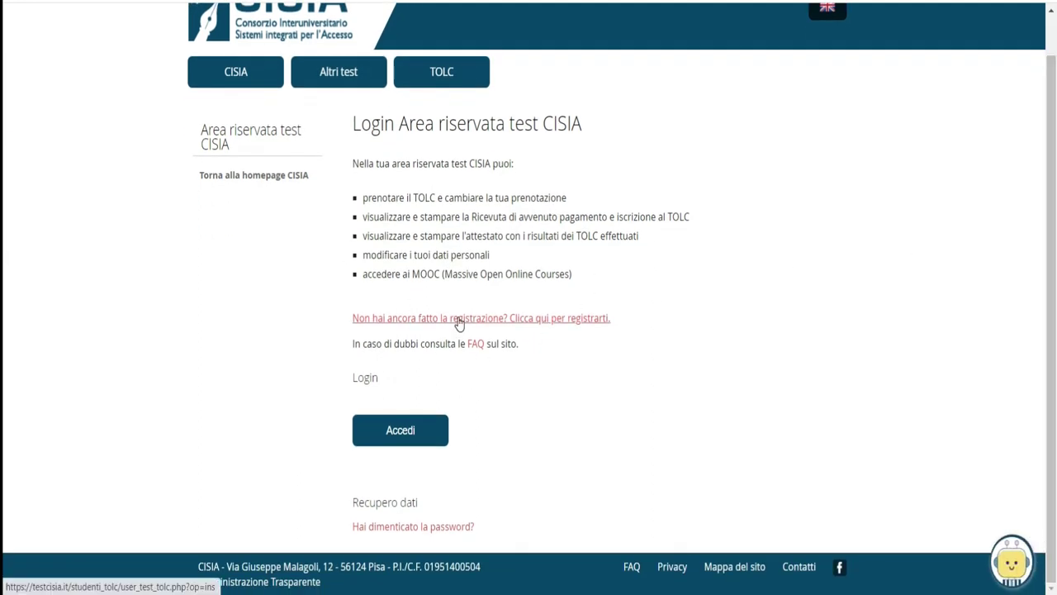
right_click(710, 245)
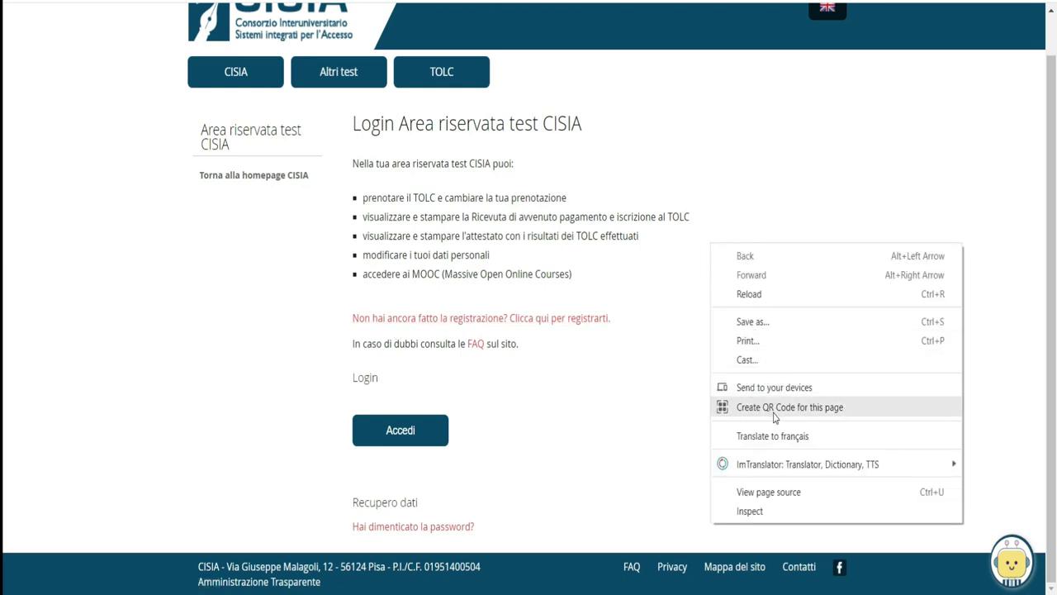
click(765, 436)
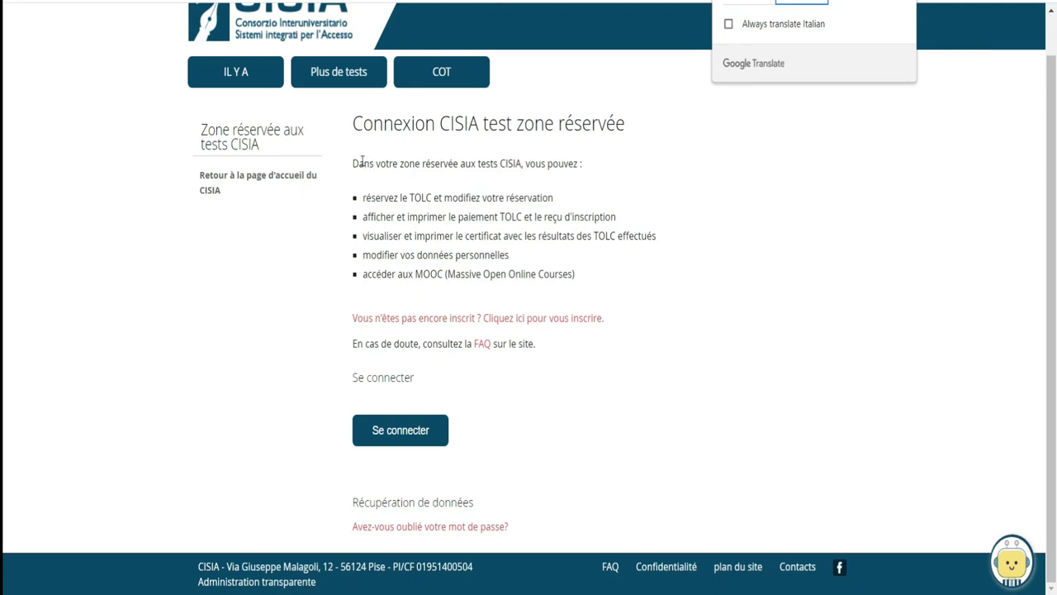
drag(355, 163, 603, 293)
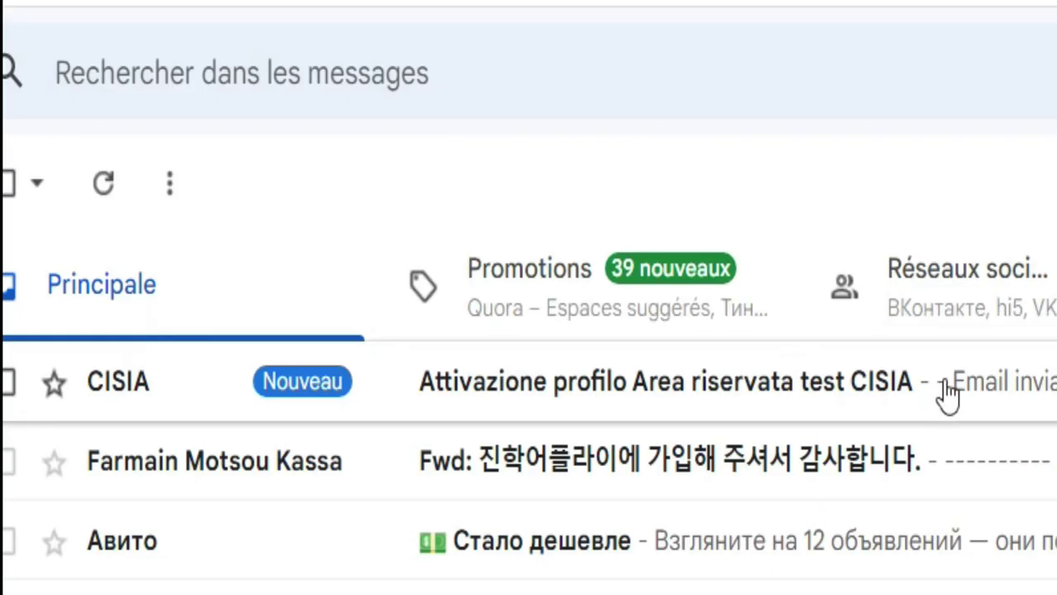
click(944, 384)
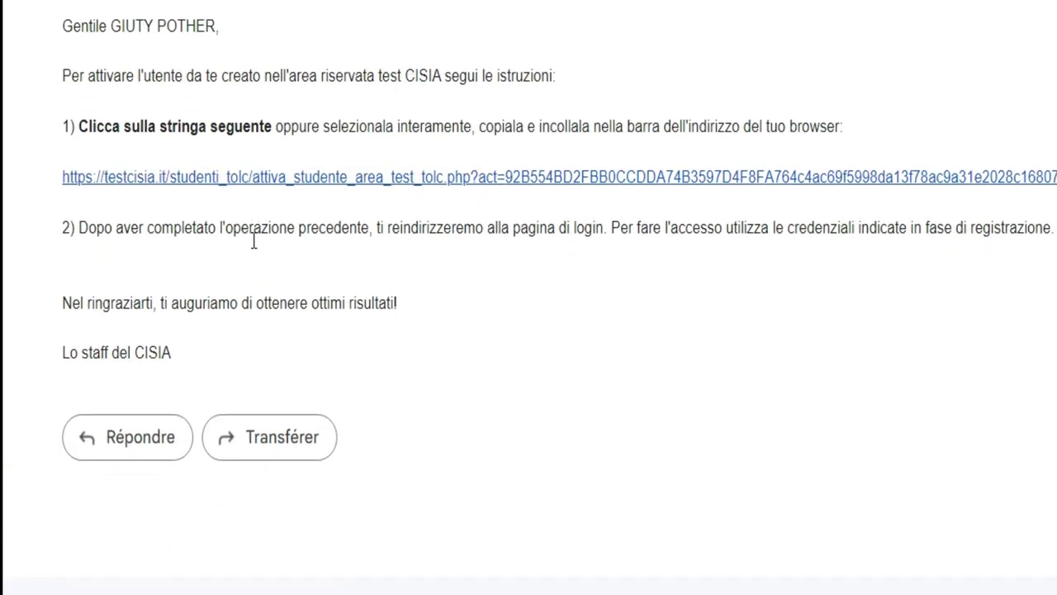
Activate the account via the email link, translate the activation page to French, and continue to login
click(262, 178)
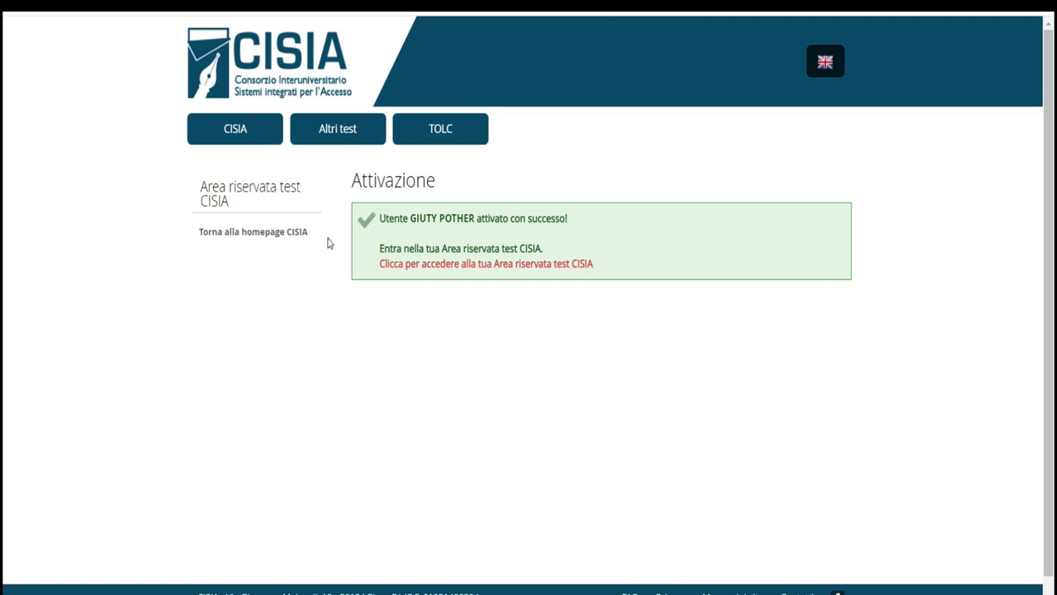
right_click(564, 355)
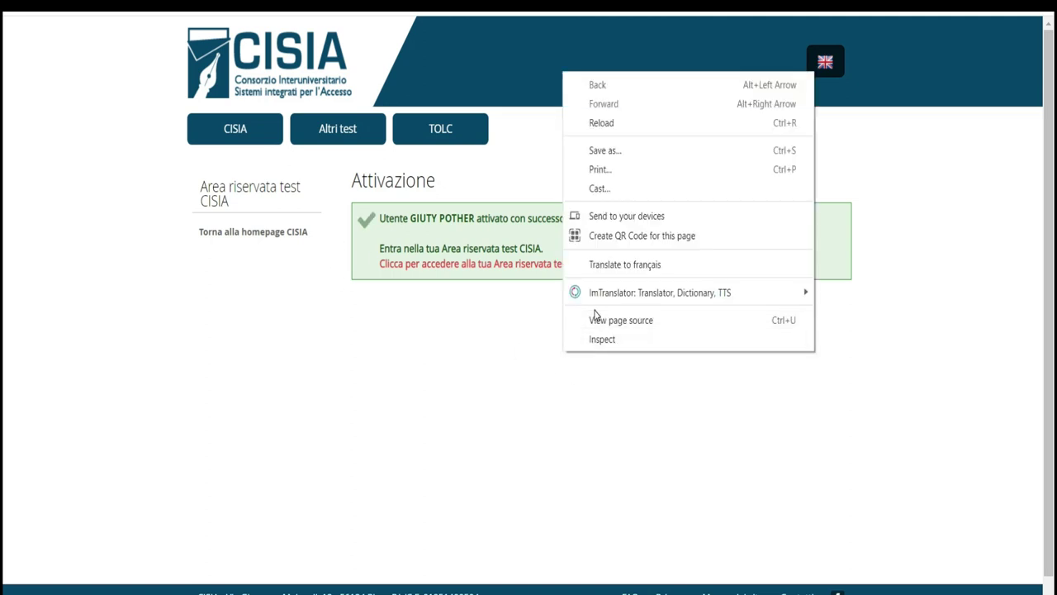
click(586, 263)
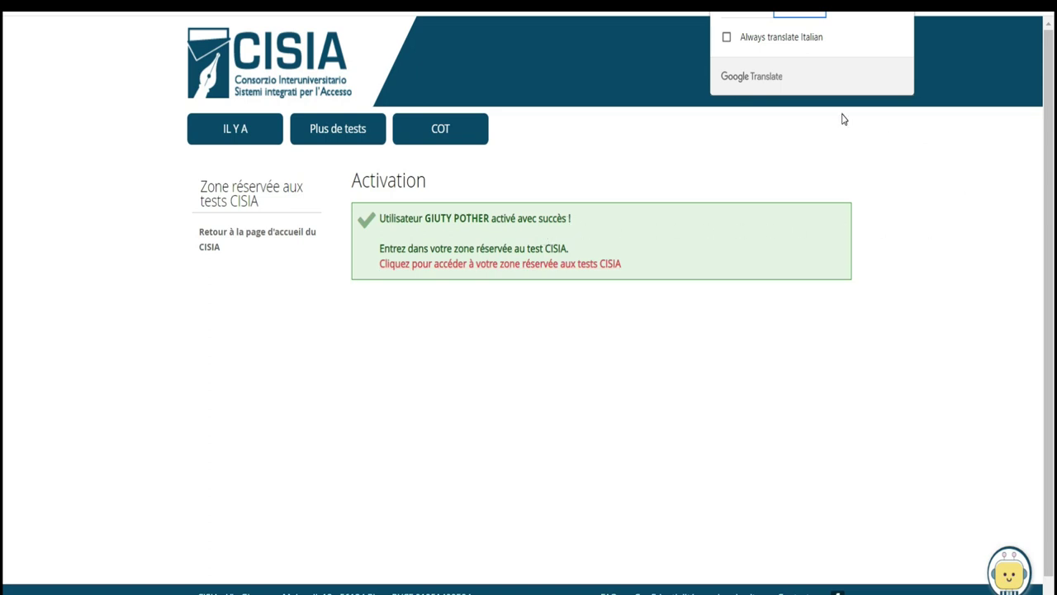
click(547, 265)
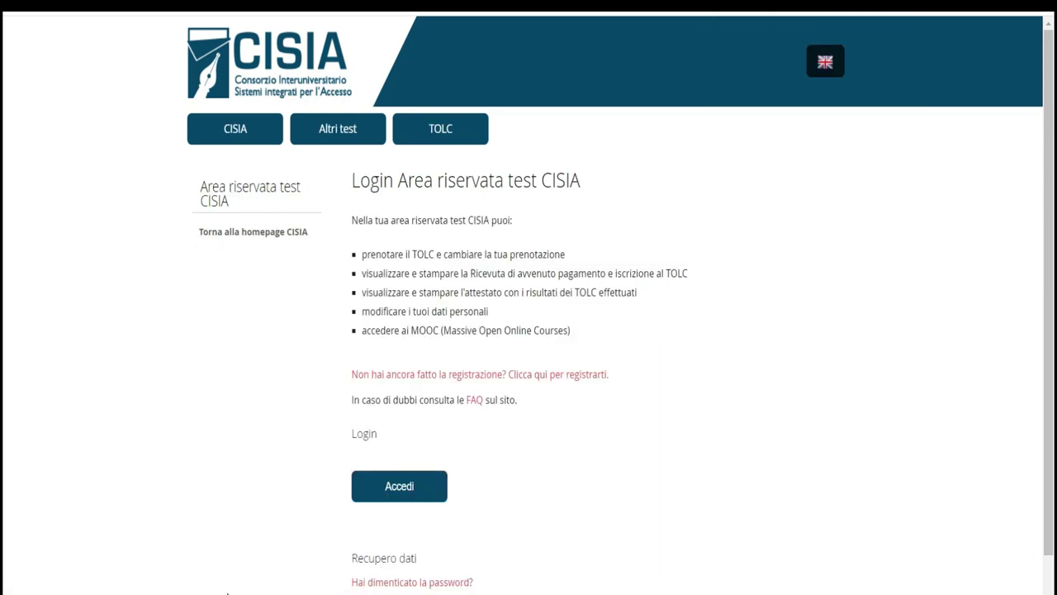
Open the Accedi login form, fill it with the saved account, and log in
click(411, 488)
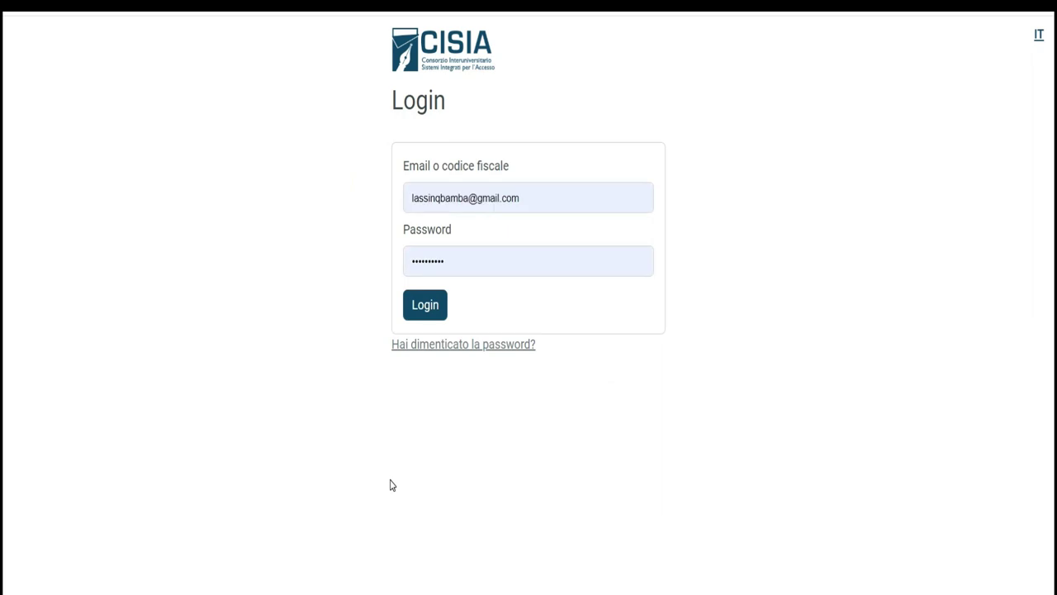
click(594, 198)
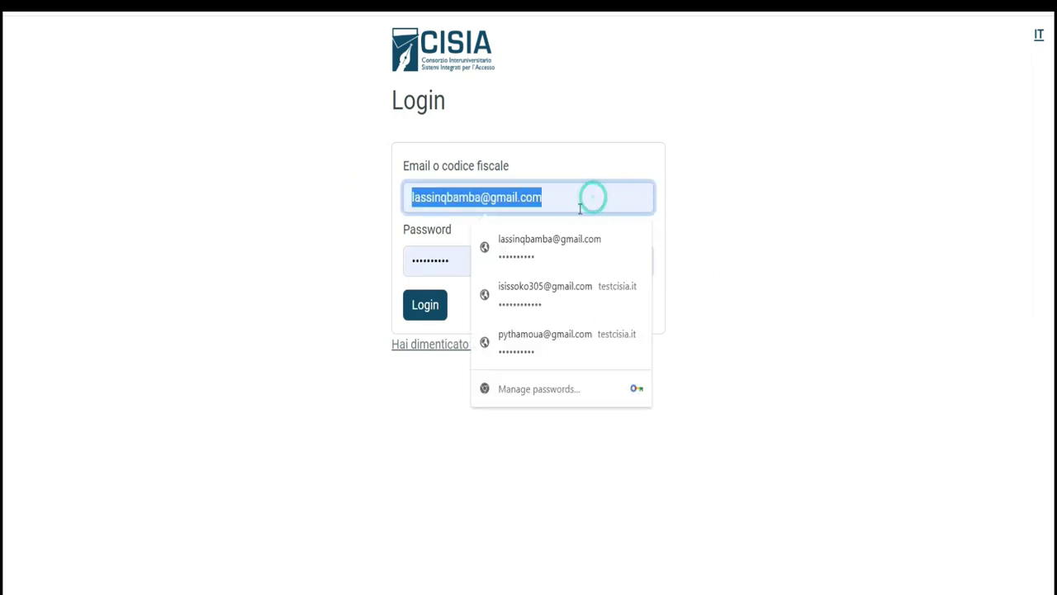
click(504, 361)
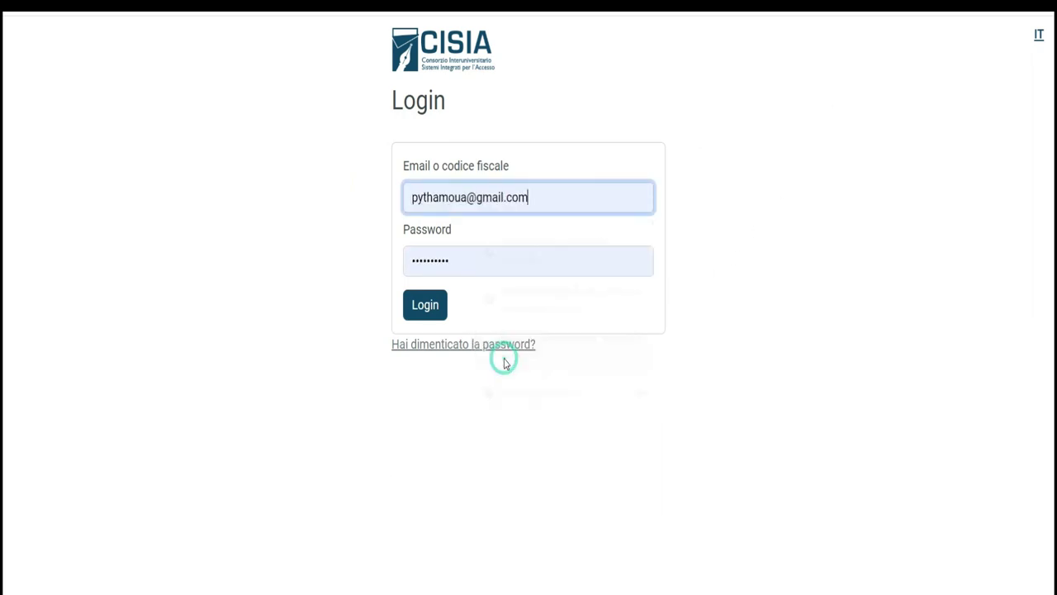
click(428, 309)
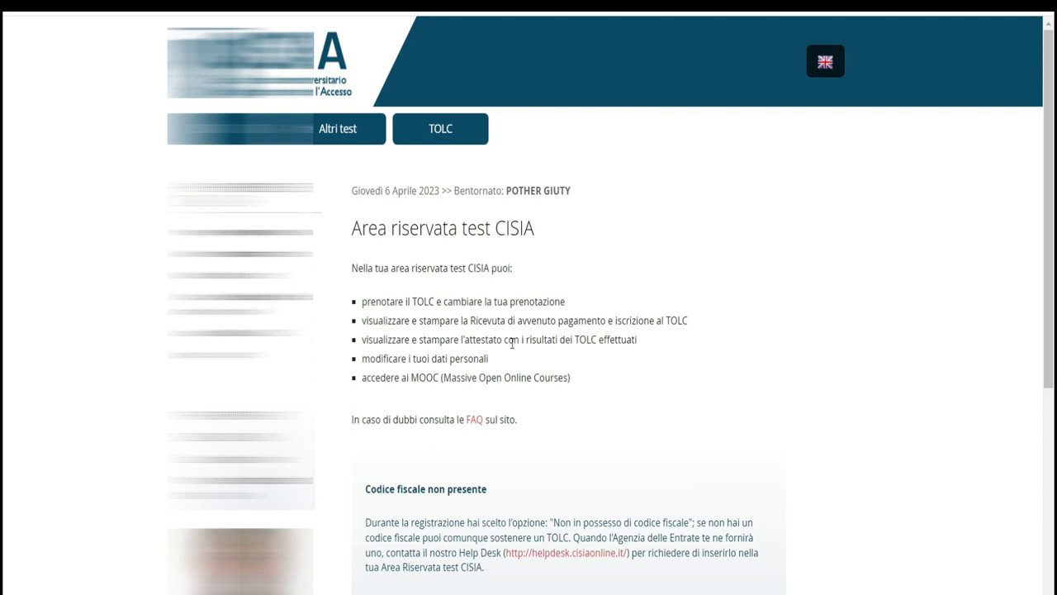
Translate the reserved-area page into French
scroll(1047, 184, down, 2)
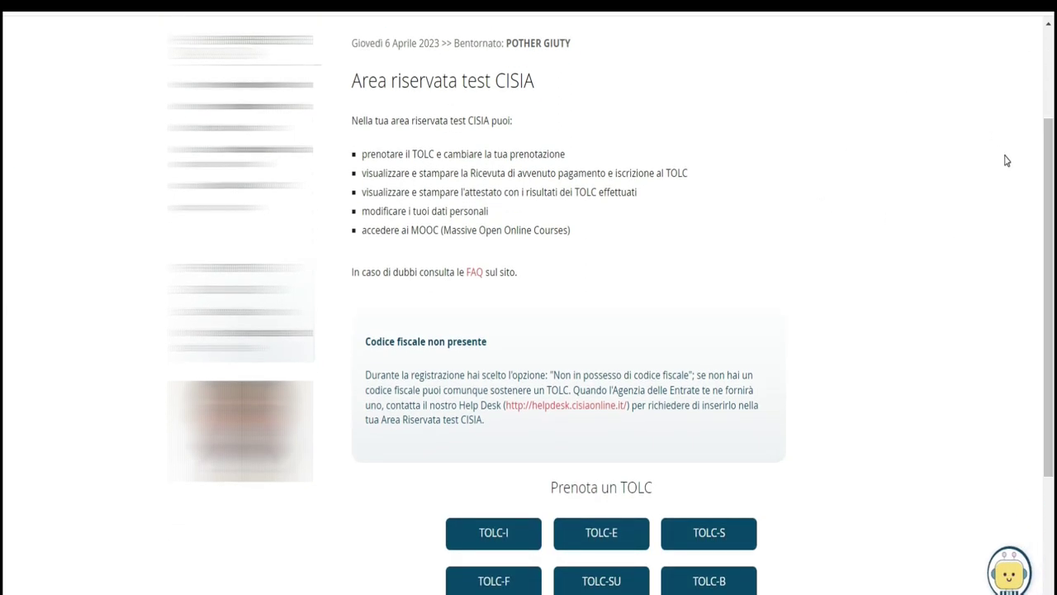
click(1049, 156)
scroll(4, 218, down, 1)
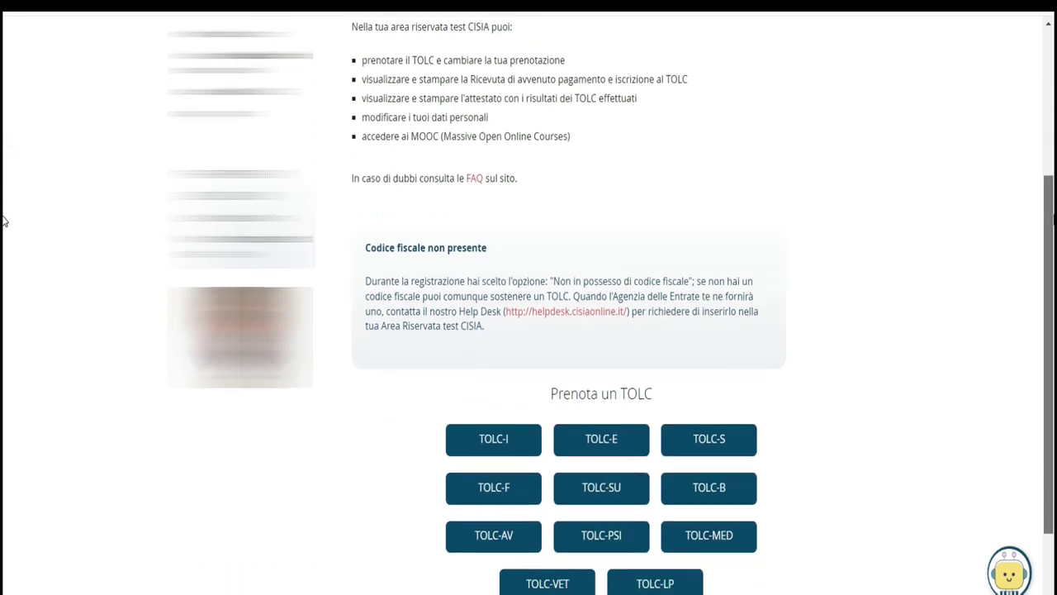
right_click(830, 129)
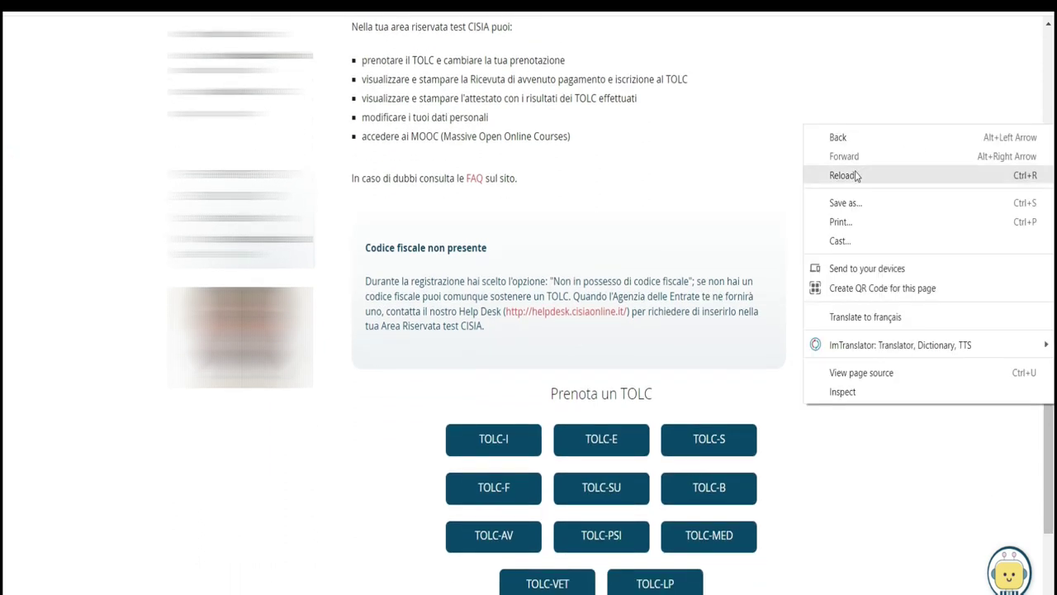
click(876, 317)
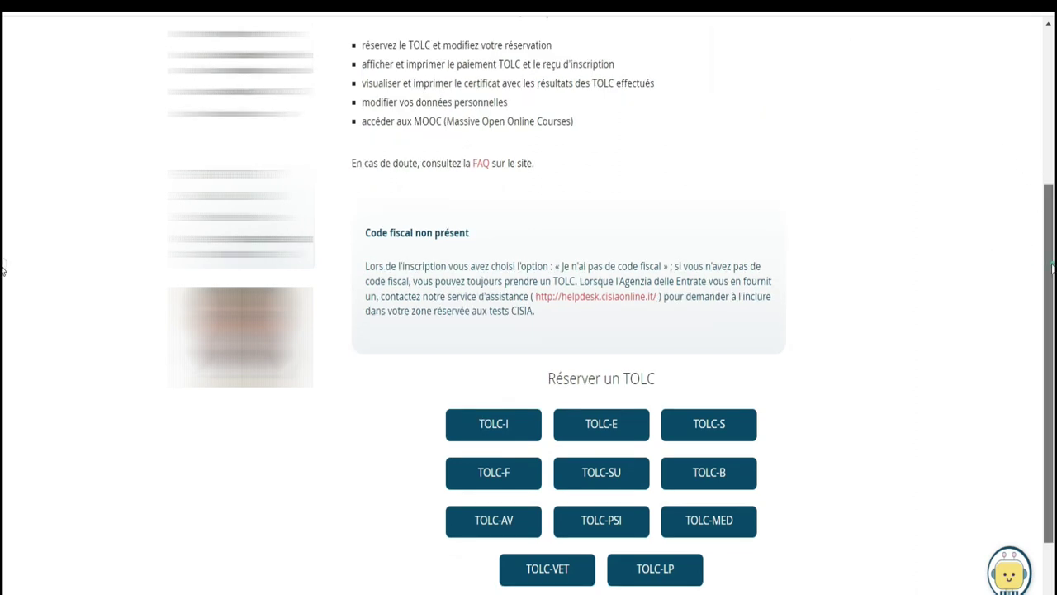
scroll(1030, 179, up, 2)
scroll(1030, 174, up, 1)
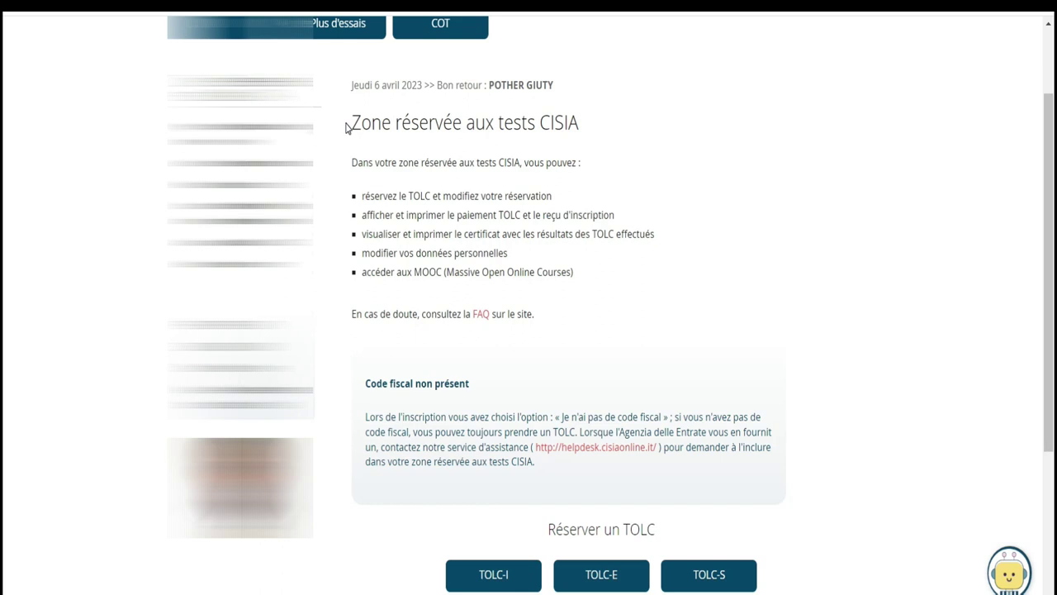
Highlight the heading and the five bullets (booking, receipts, certificates, personal data, MOOCs), then scroll to Réserver un TOLC
drag(351, 122, 570, 272)
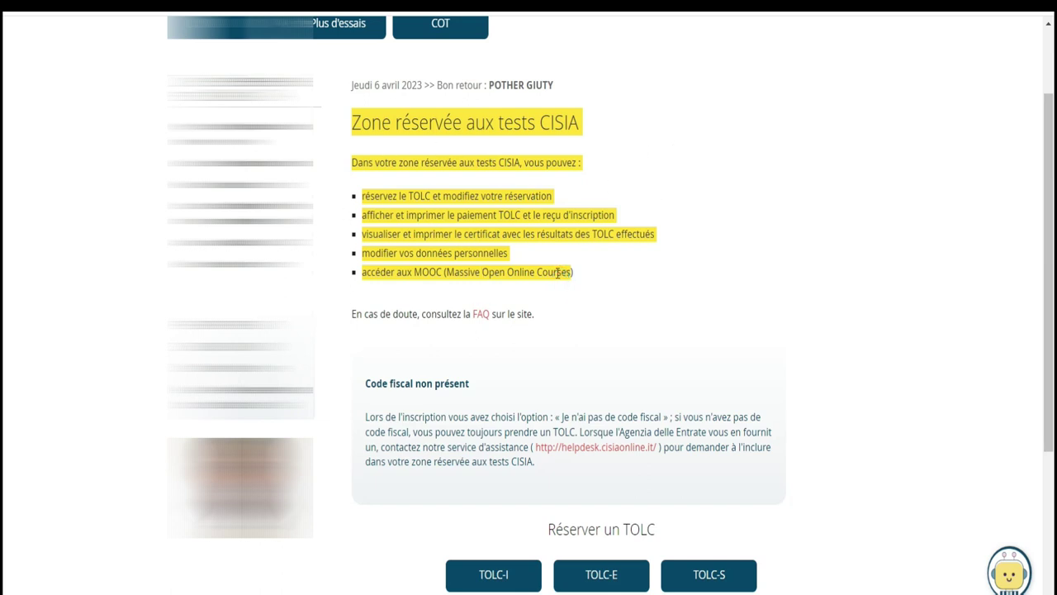
scroll(4, 190, down, 1)
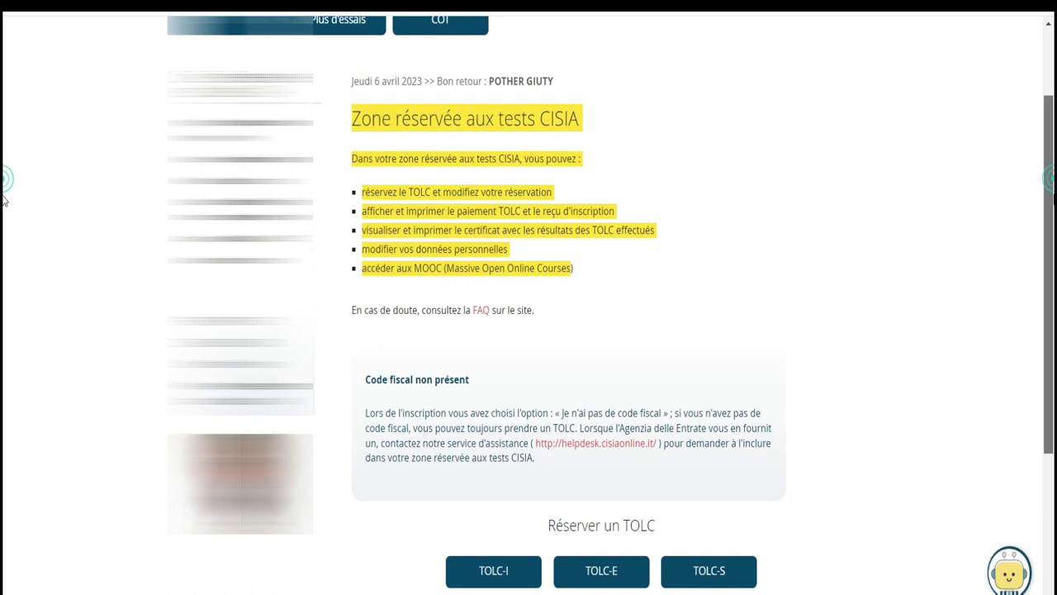
scroll(4, 198, down, 3)
scroll(1049, 234, up, 2)
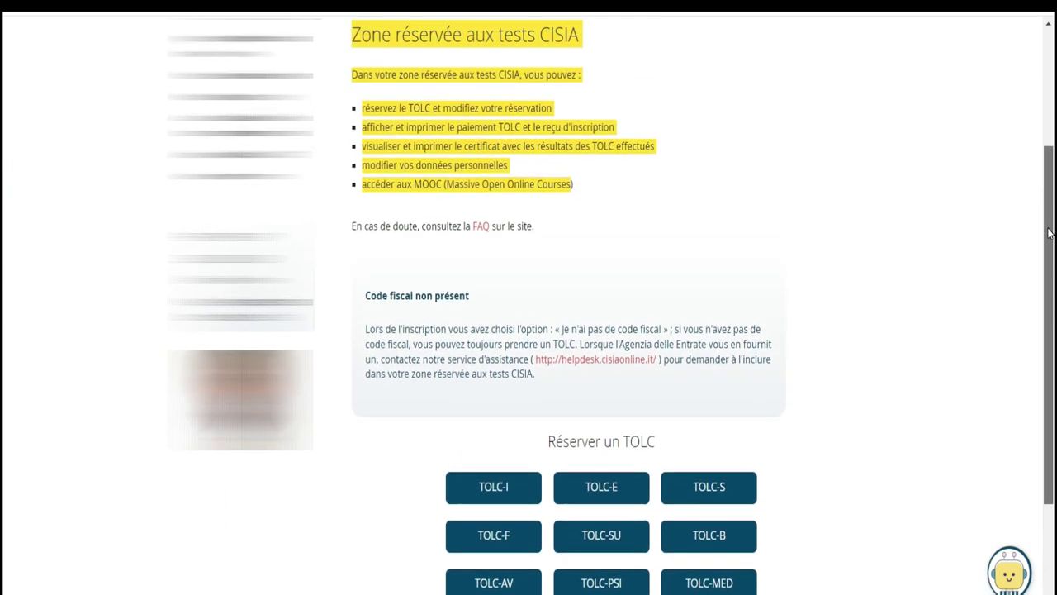
click(1035, 262)
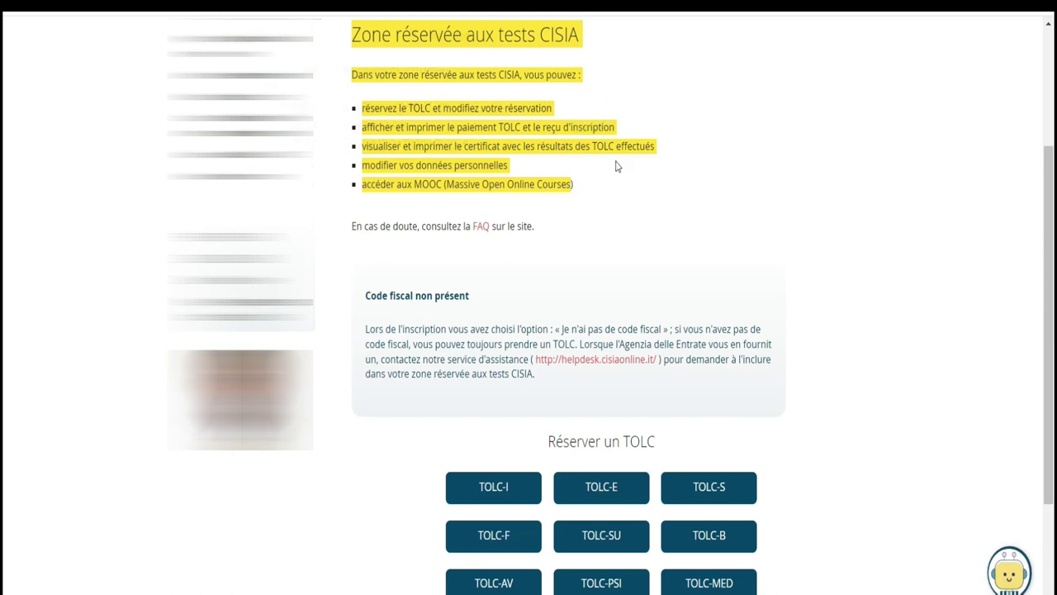
click(677, 161)
drag(361, 110, 574, 118)
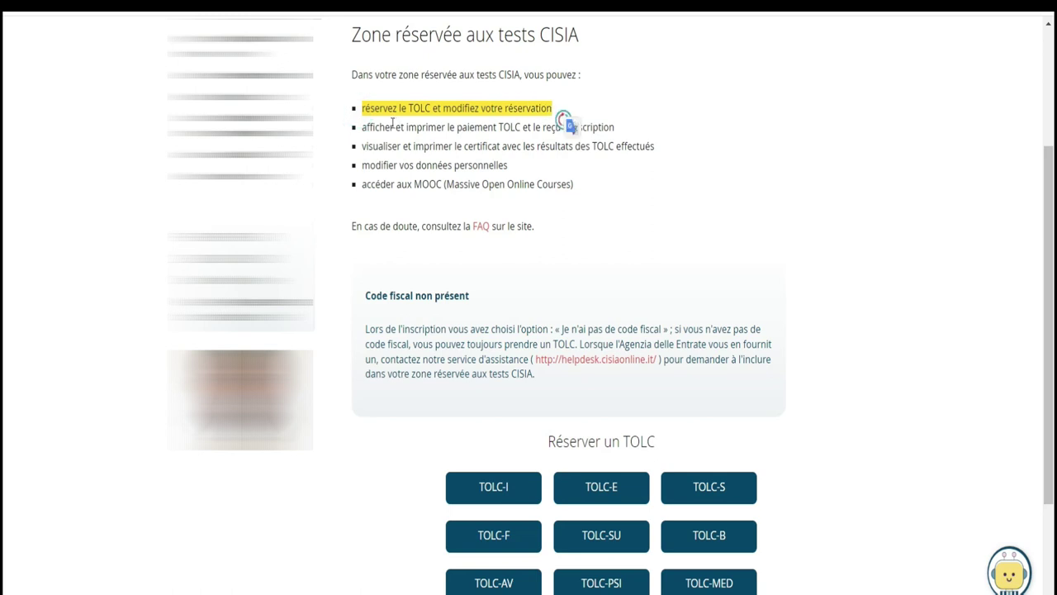
drag(364, 129, 628, 134)
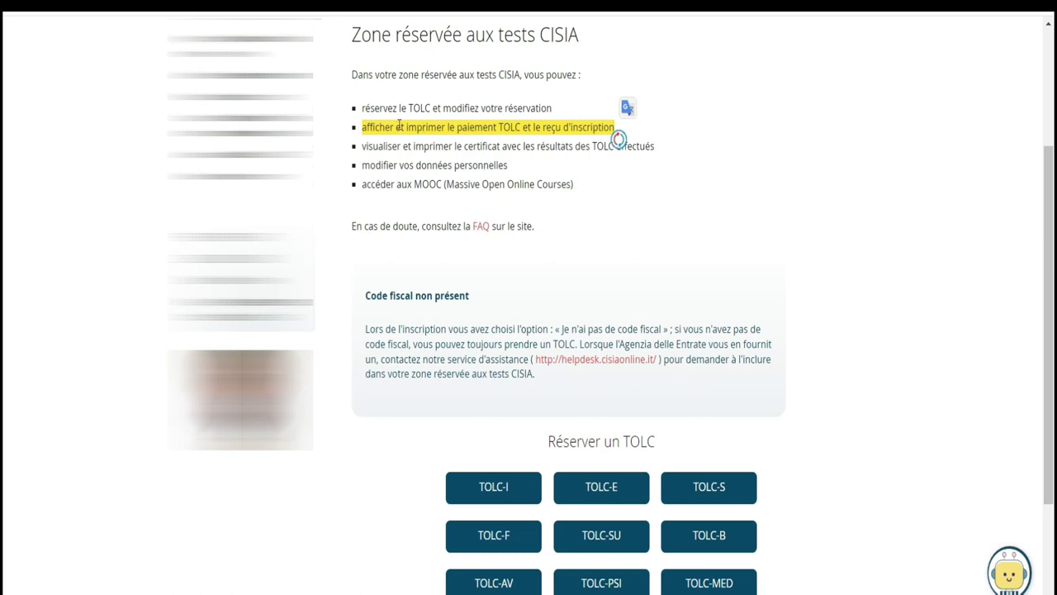
drag(363, 146, 655, 147)
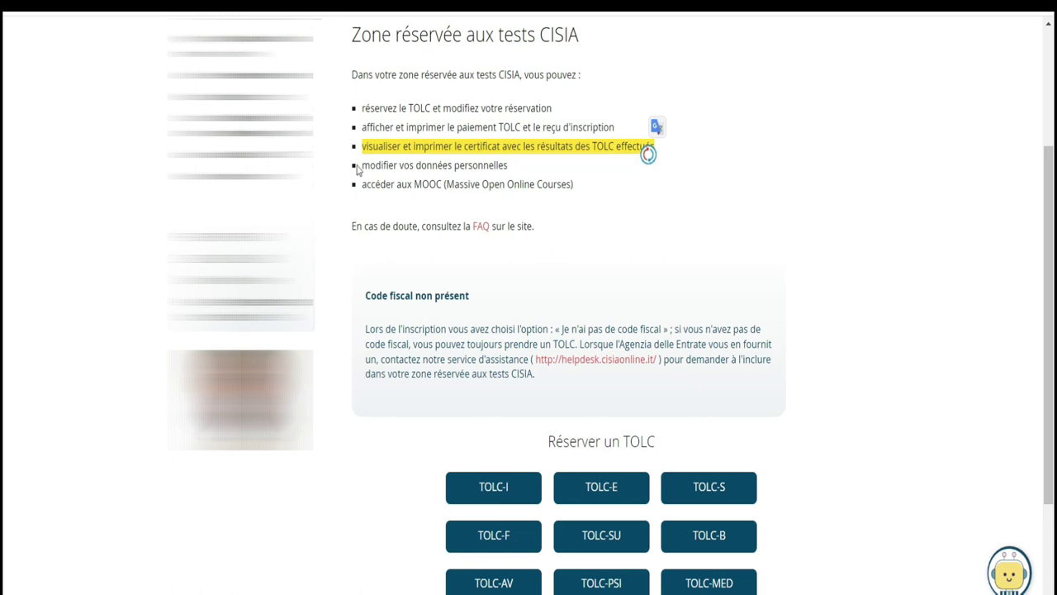
drag(364, 163, 523, 172)
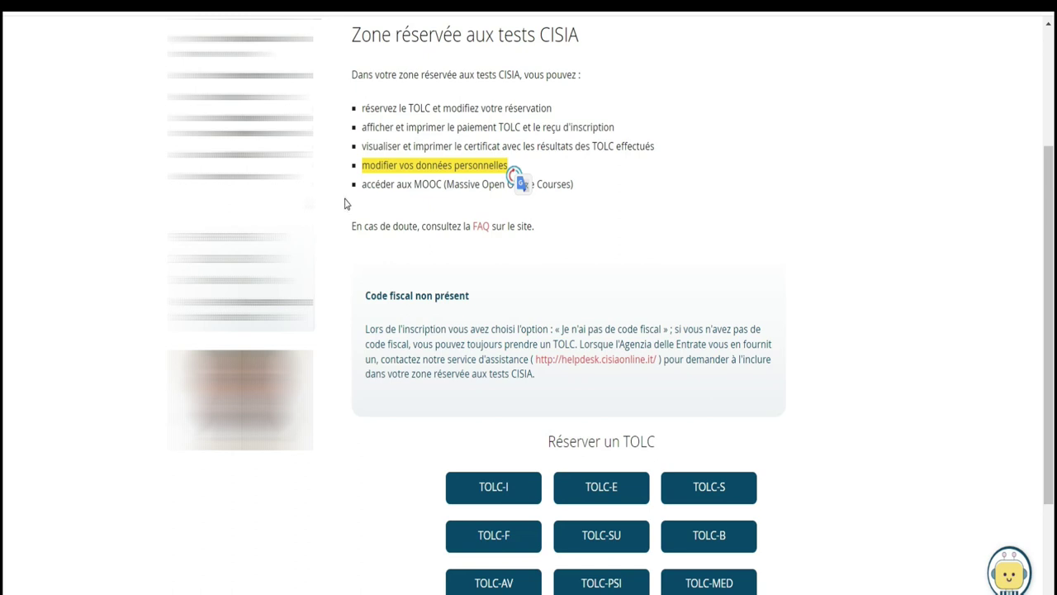
drag(363, 191, 576, 189)
scroll(2, 252, down, 2)
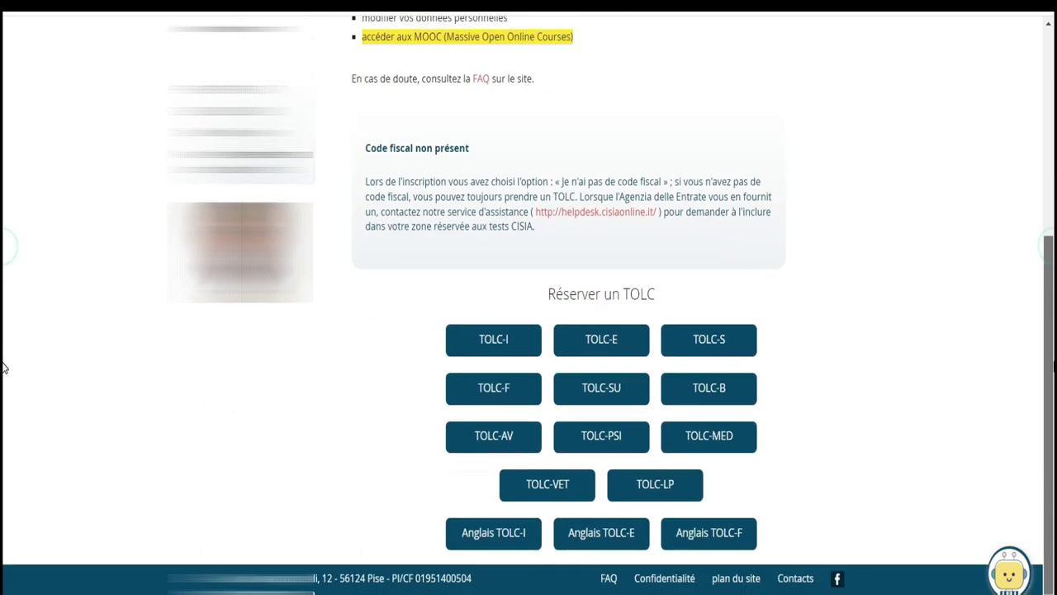
Choose TOLC-I at TOLC@HOME and confirm Oui in the identity-document Attention dialog
click(498, 345)
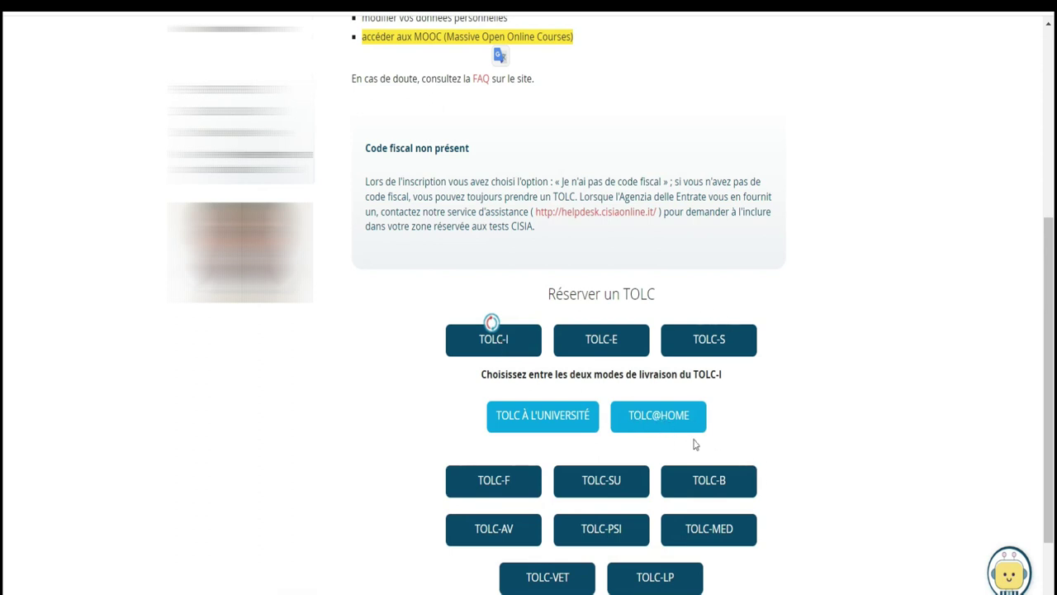
click(669, 421)
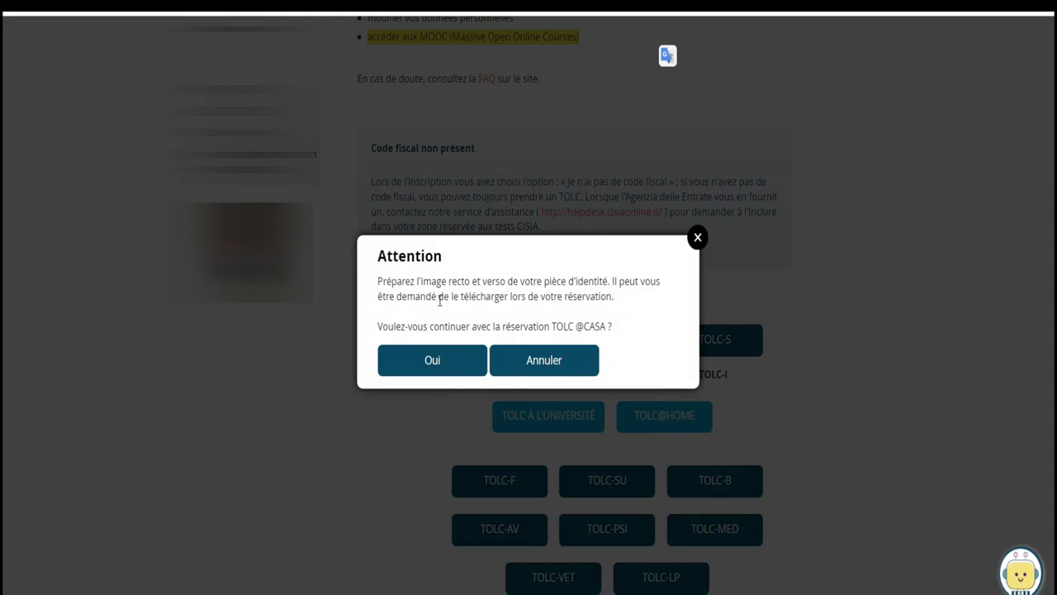
drag(615, 299, 371, 295)
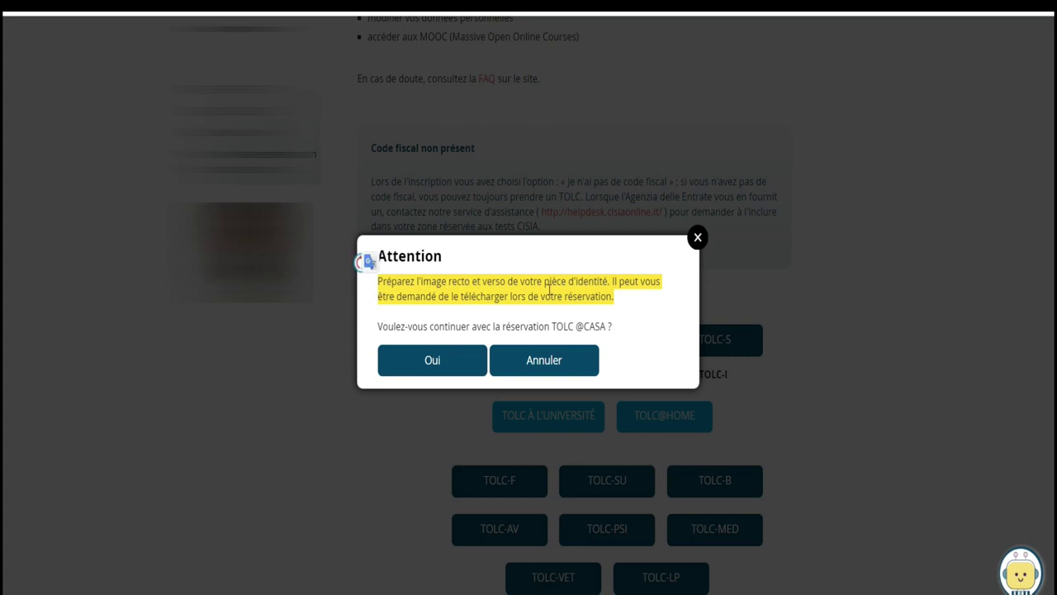
click(443, 369)
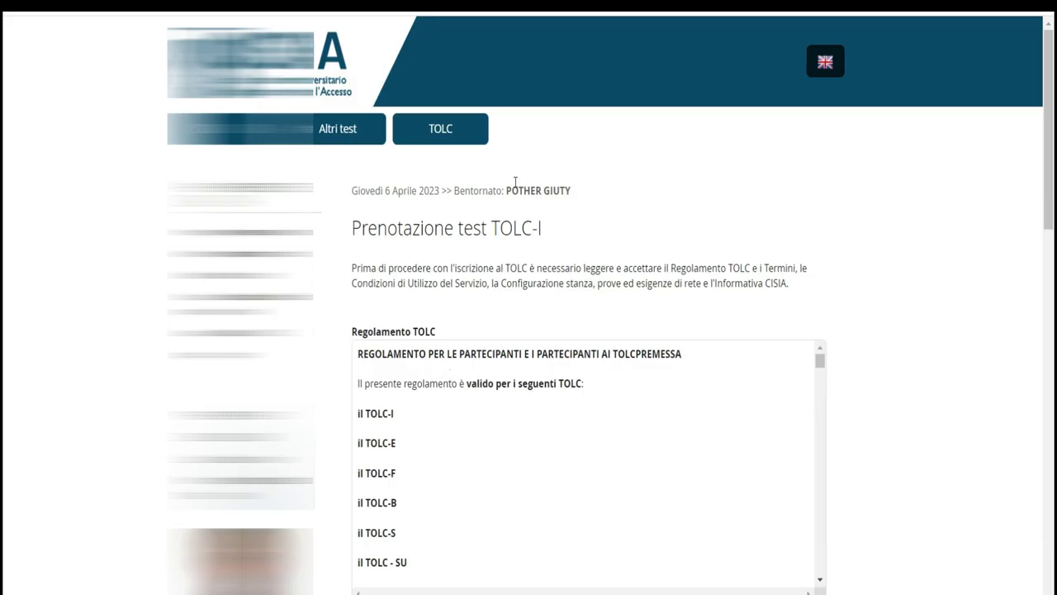
Scroll the Regolamento TOLC box to its end and answer Sì under Accetto
scroll(4, 165, down, 6)
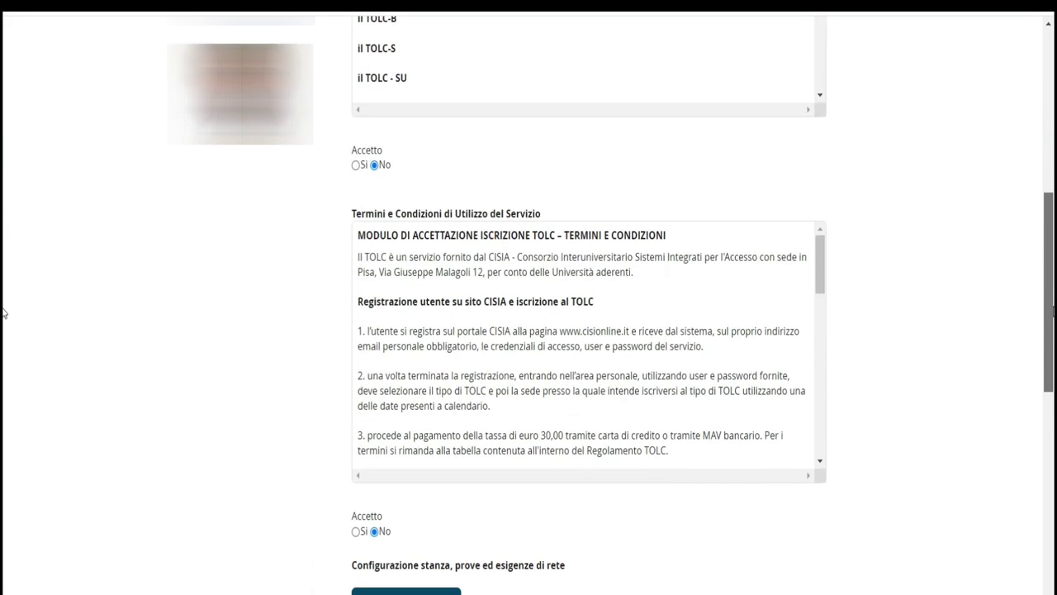
scroll(1030, 203, up, 4)
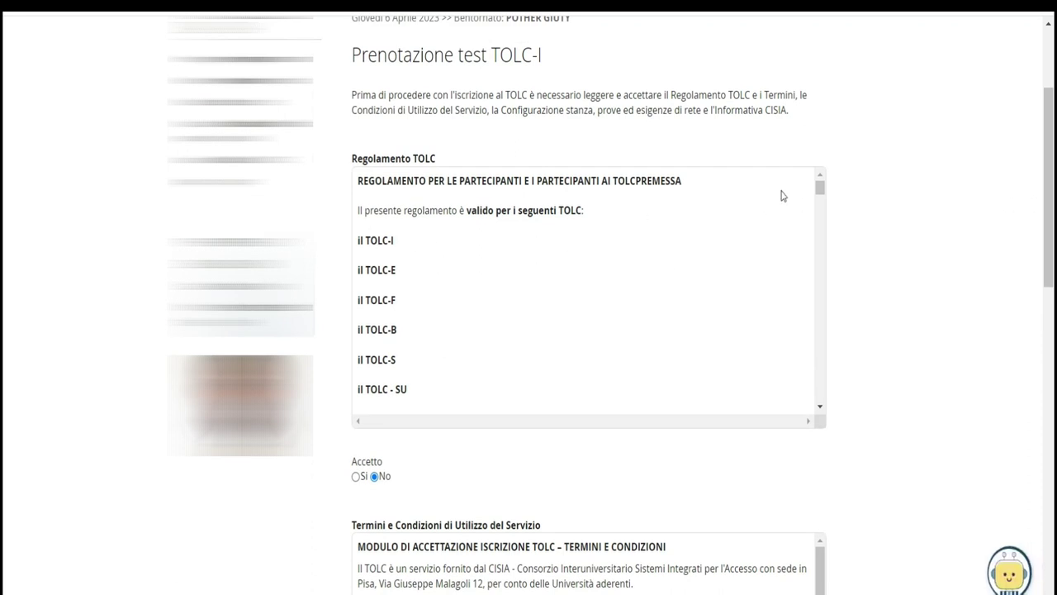
drag(821, 189, 791, 209)
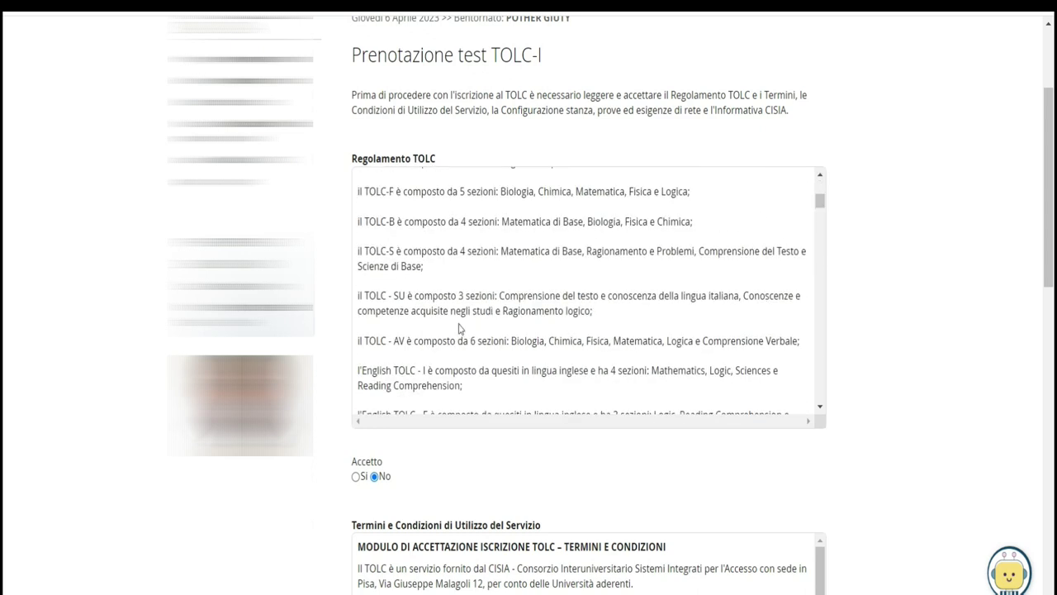
click(355, 476)
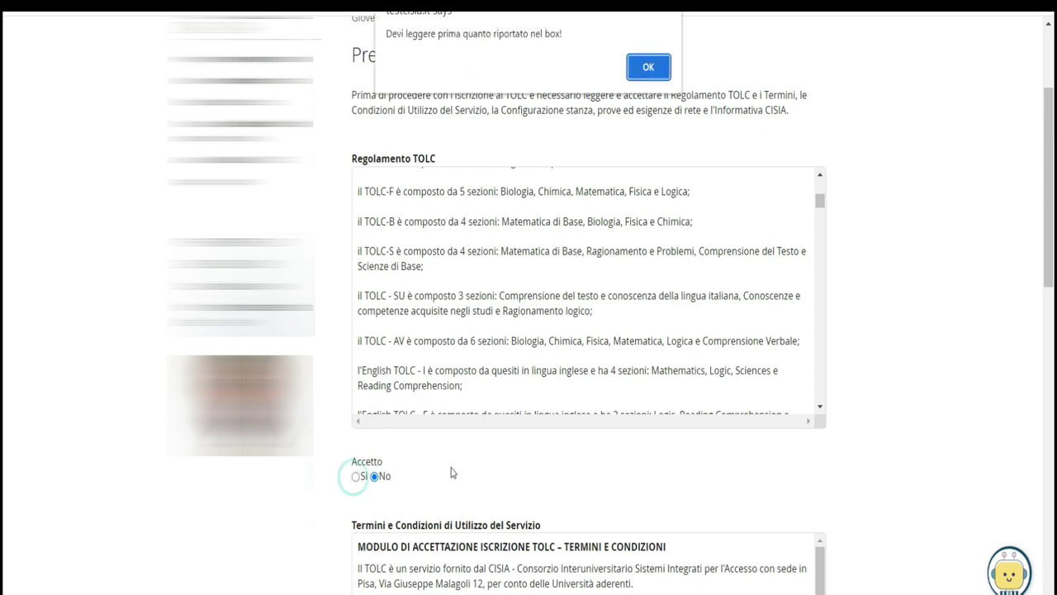
click(648, 67)
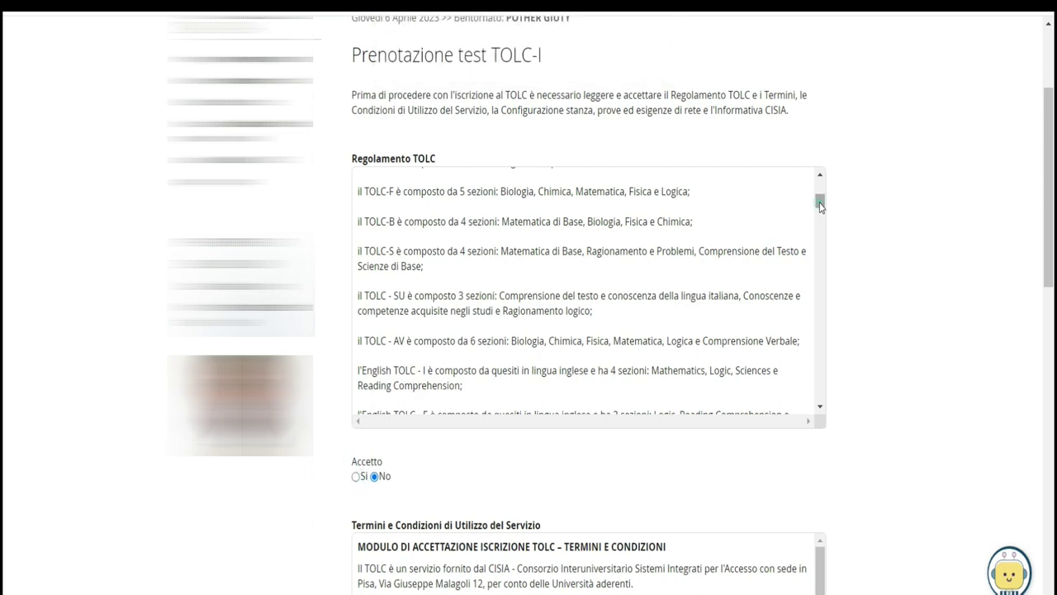
scroll(824, 384, down, 10)
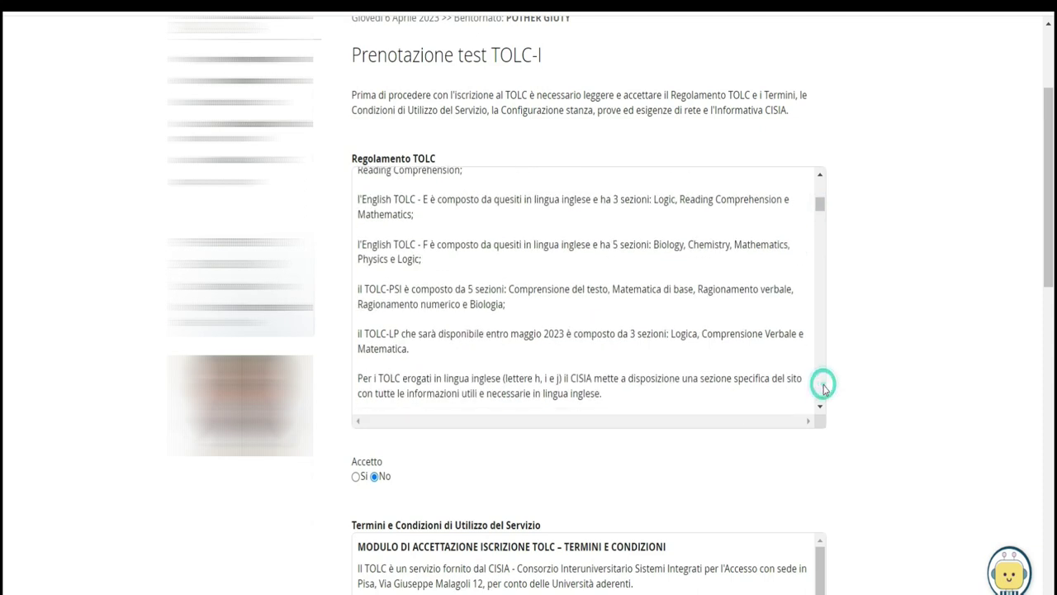
scroll(824, 389, down, 15)
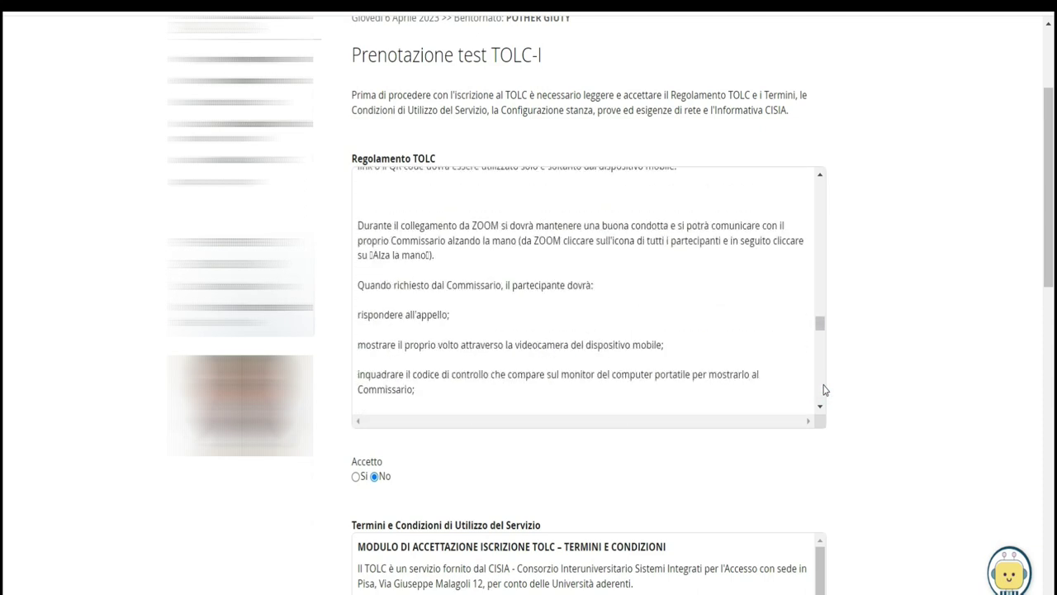
scroll(824, 389, down, 5)
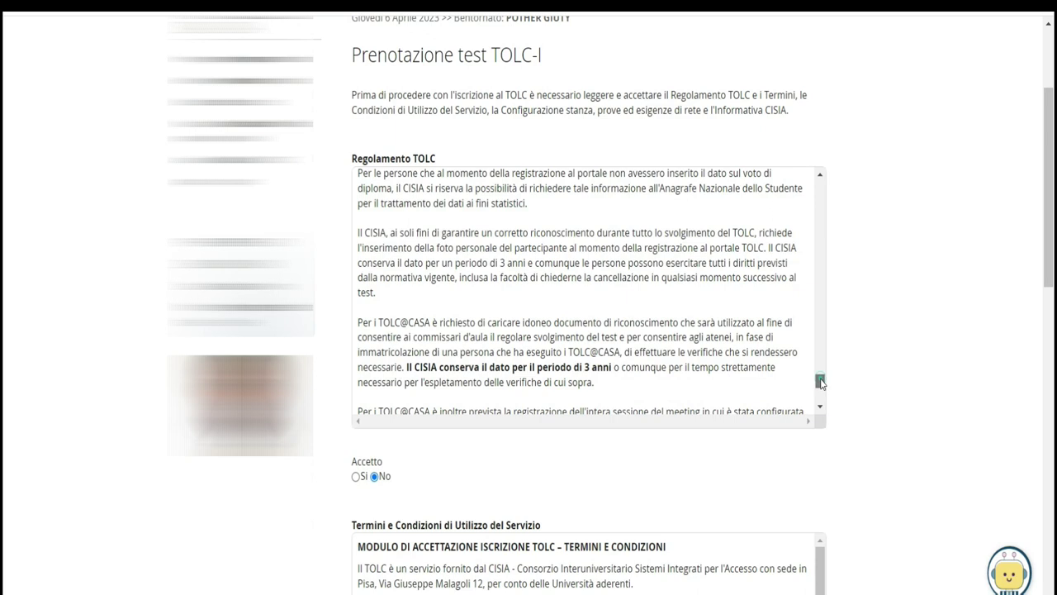
click(356, 477)
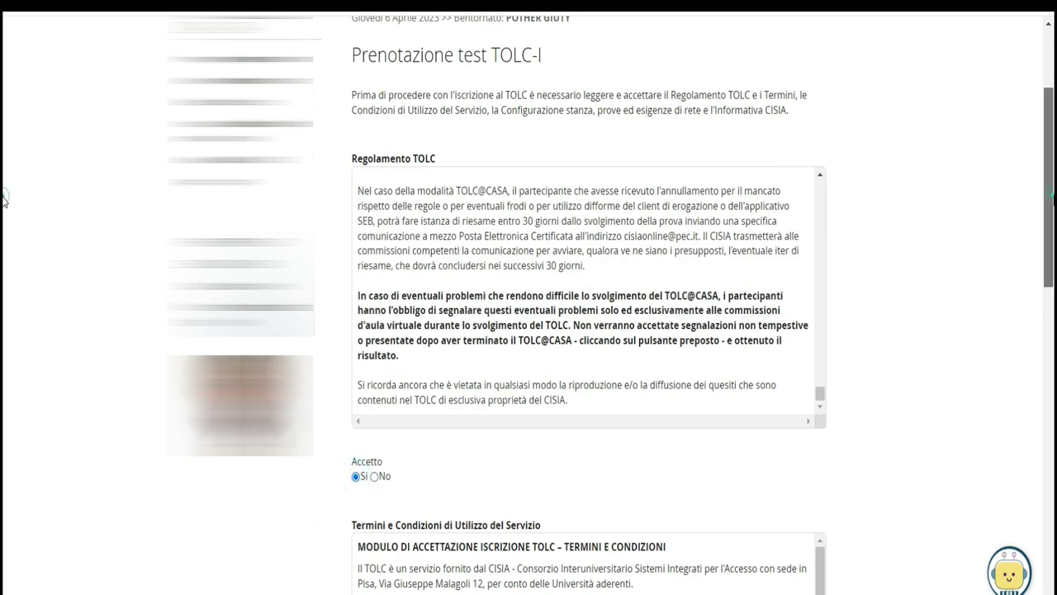
scroll(4, 264, down, 5)
scroll(3, 353, down, 1)
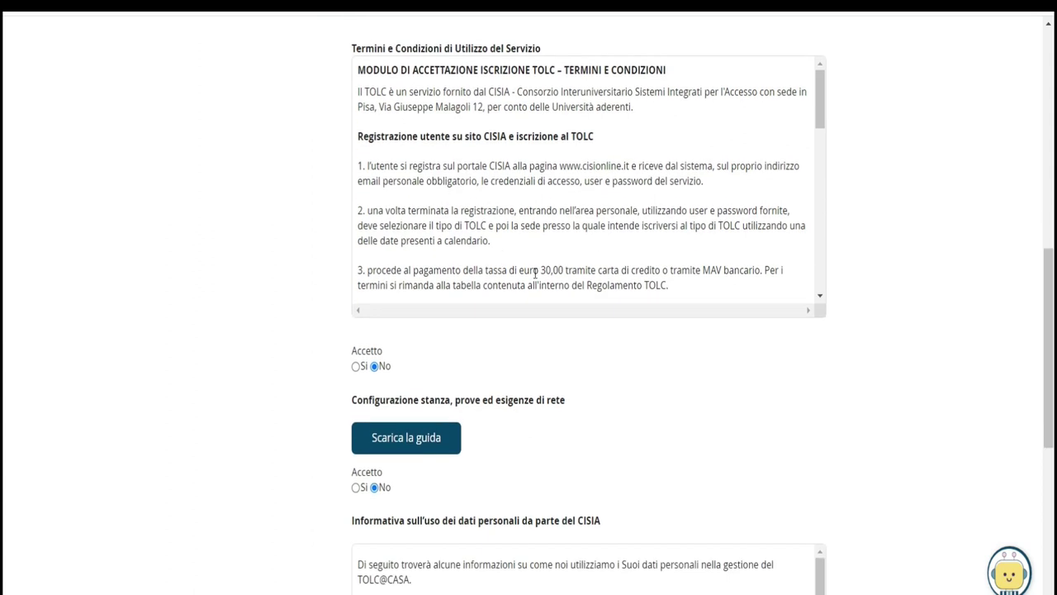
Translate the booking page into French (français)
drag(517, 270, 565, 272)
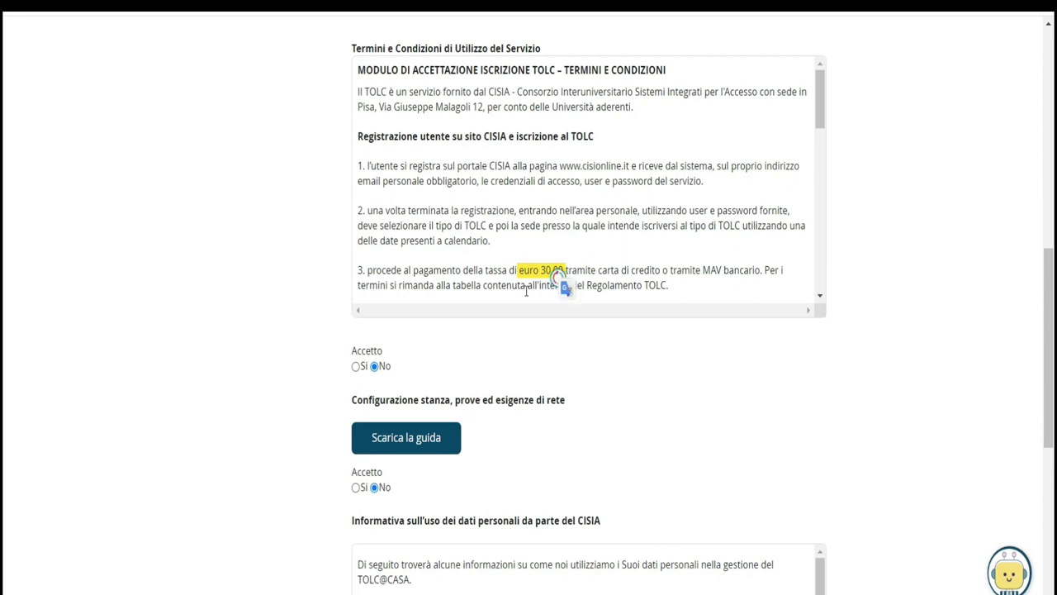
right_click(912, 186)
click(847, 377)
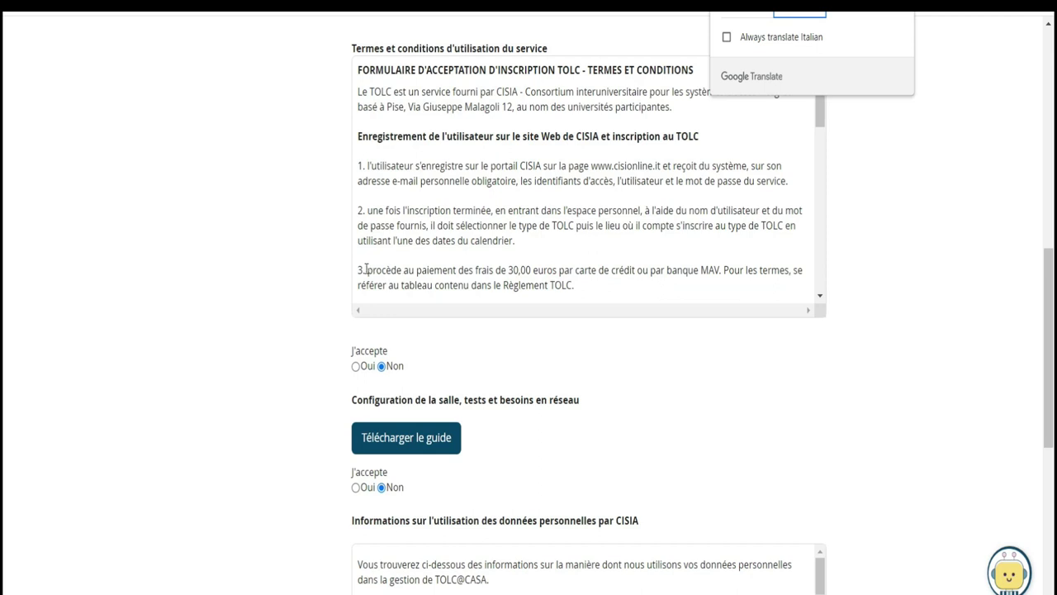
Accept the Terms and Conditions with 'Oui'; room configuration stays Non after the read-the-guide warning
drag(366, 269, 630, 277)
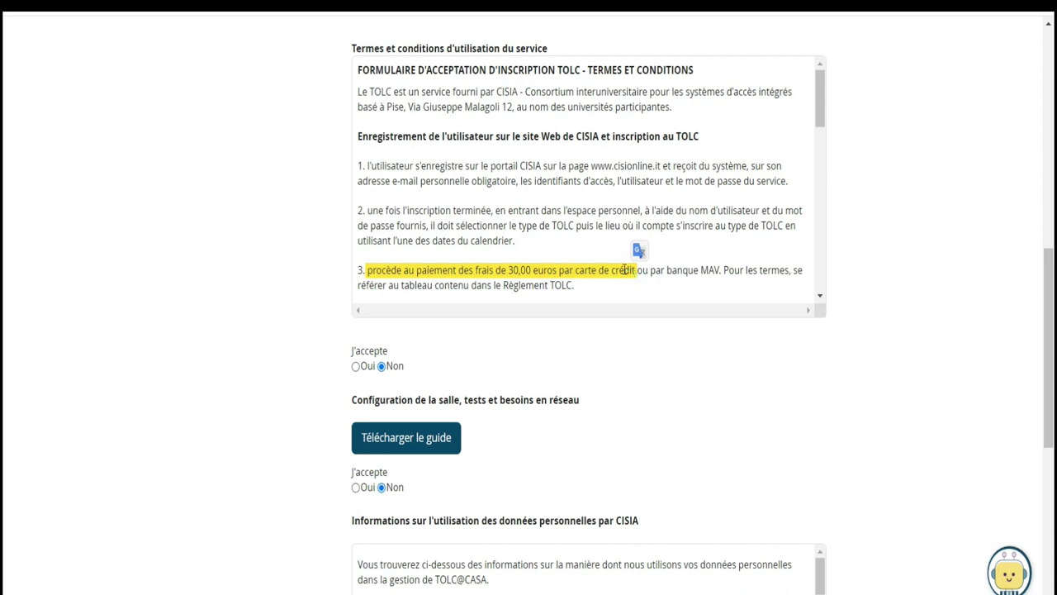
drag(821, 106, 785, 307)
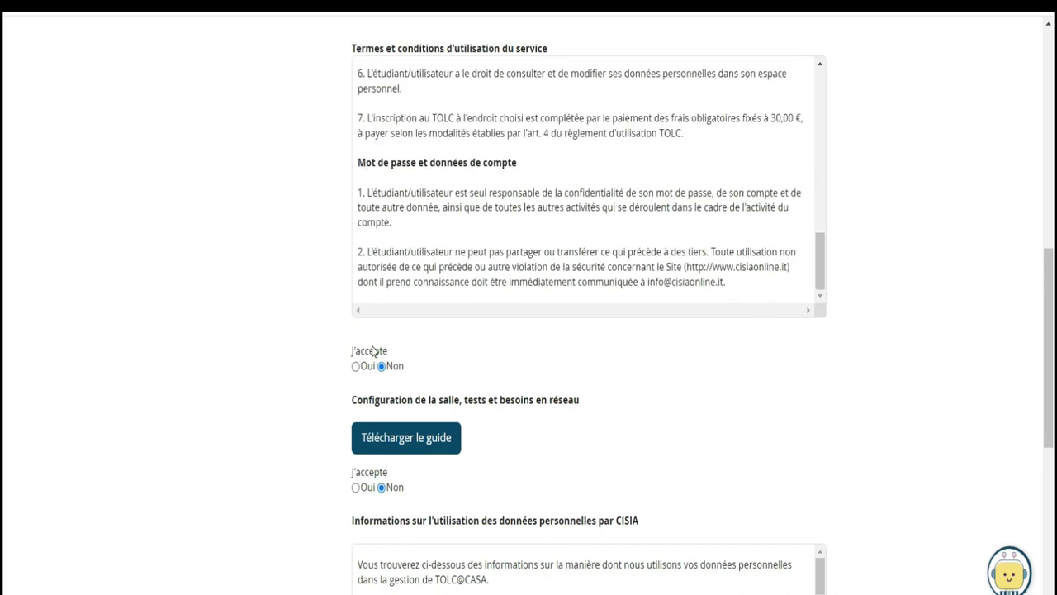
click(356, 366)
scroll(3, 285, down, 3)
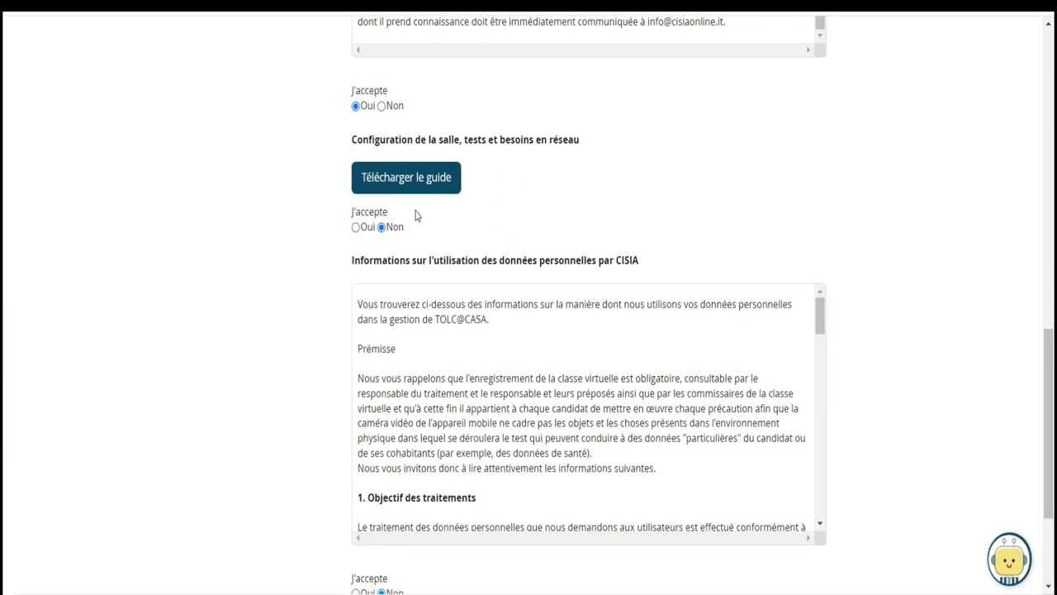
click(355, 229)
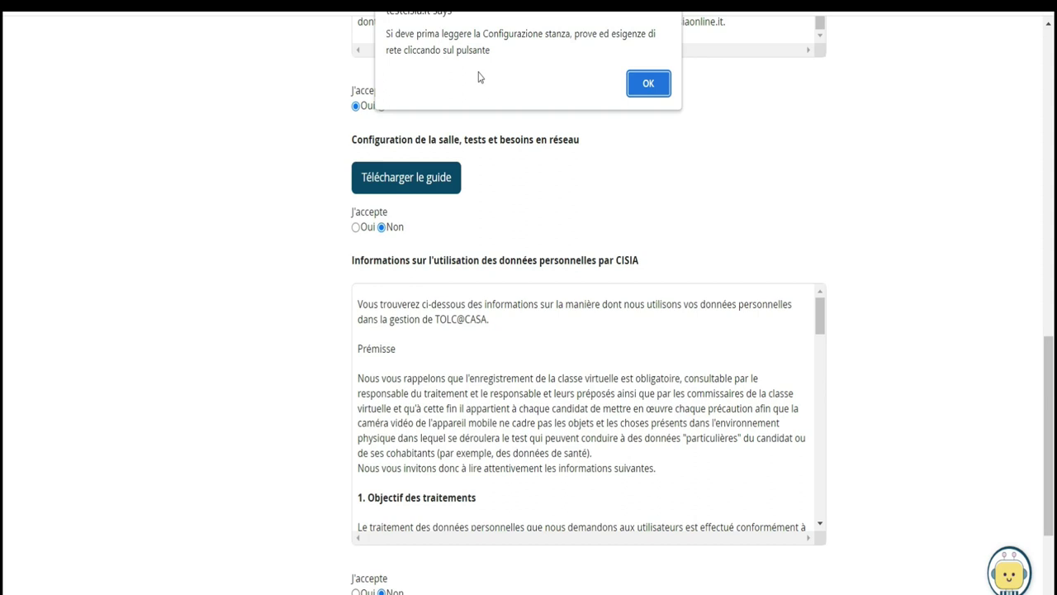
click(648, 84)
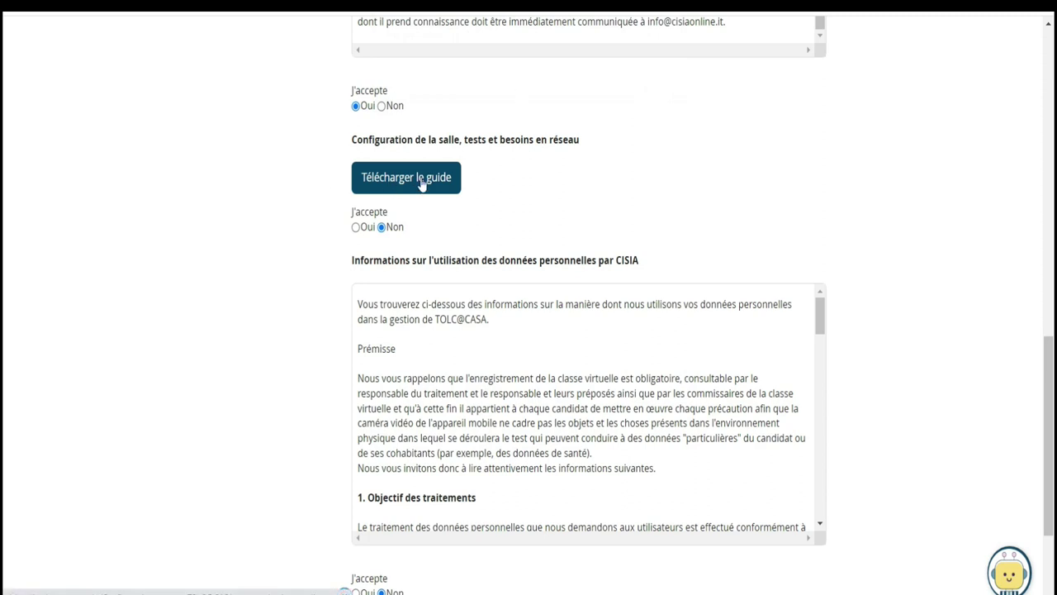
click(395, 181)
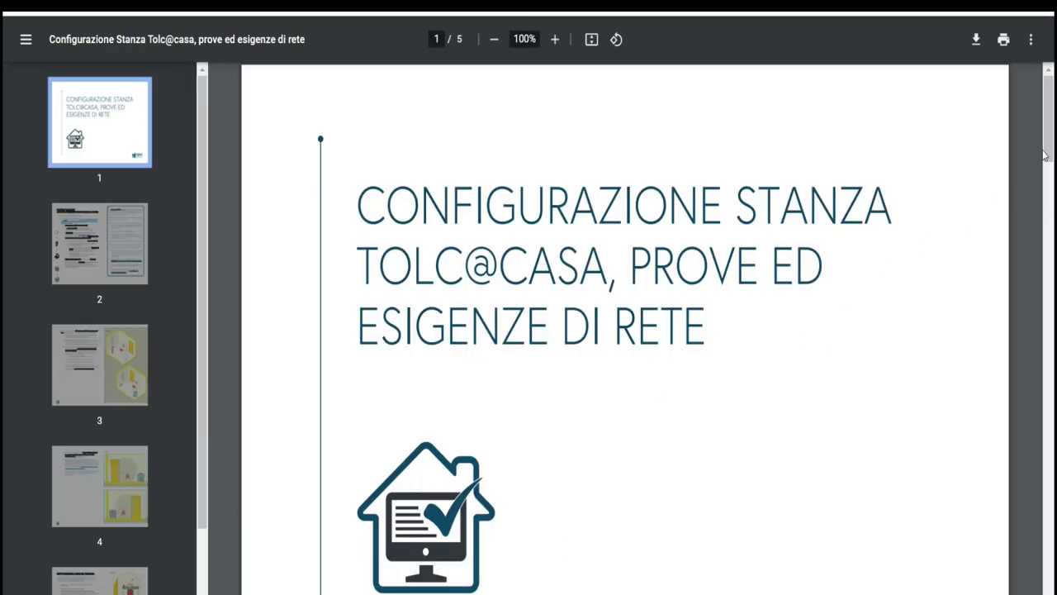
drag(1047, 156, 3, 594)
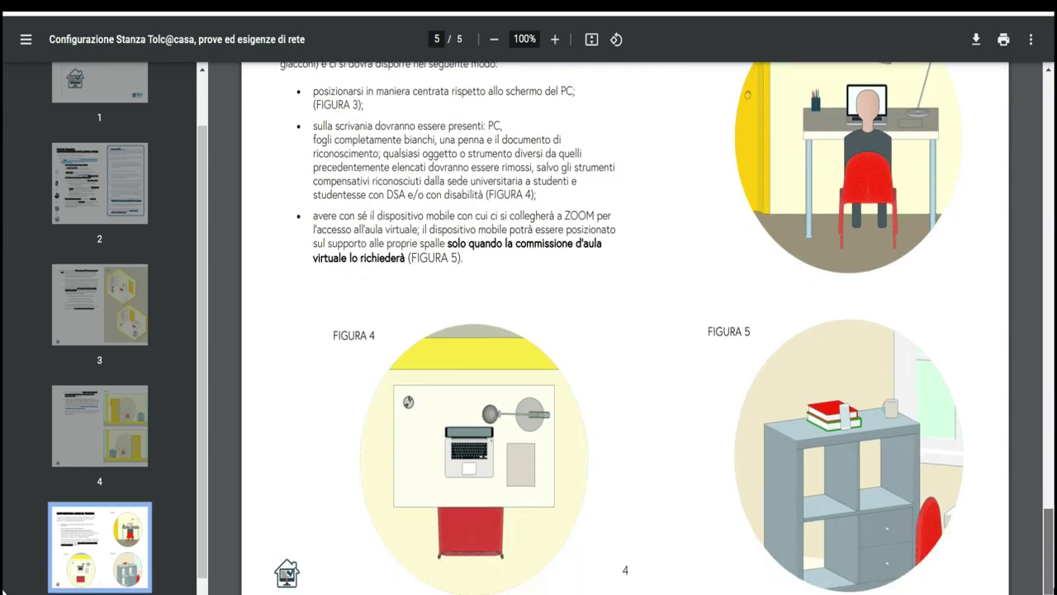
scroll(857, 157, up, 20)
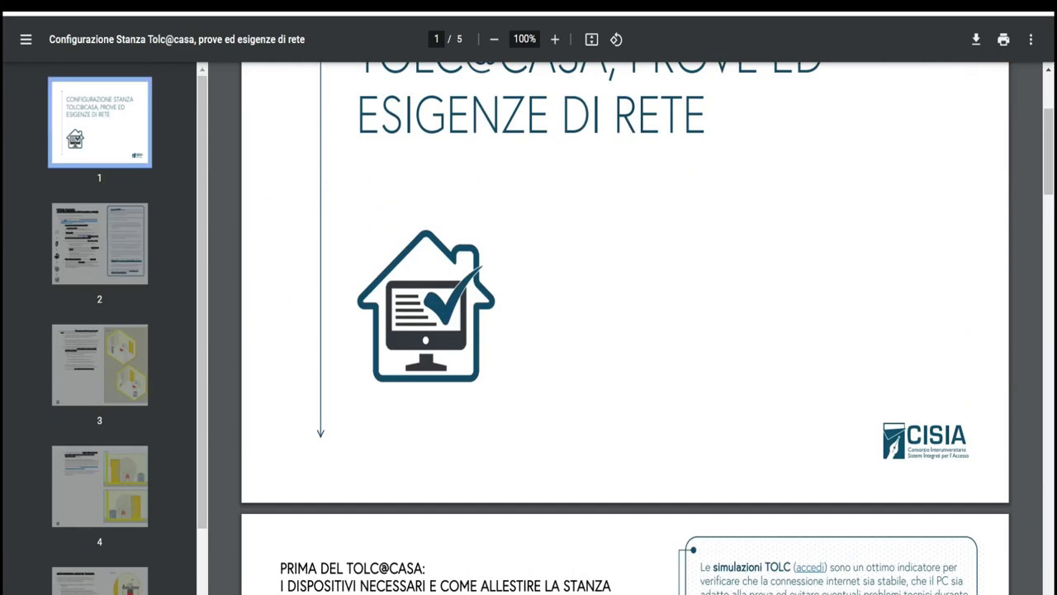
key(ctrl+w)
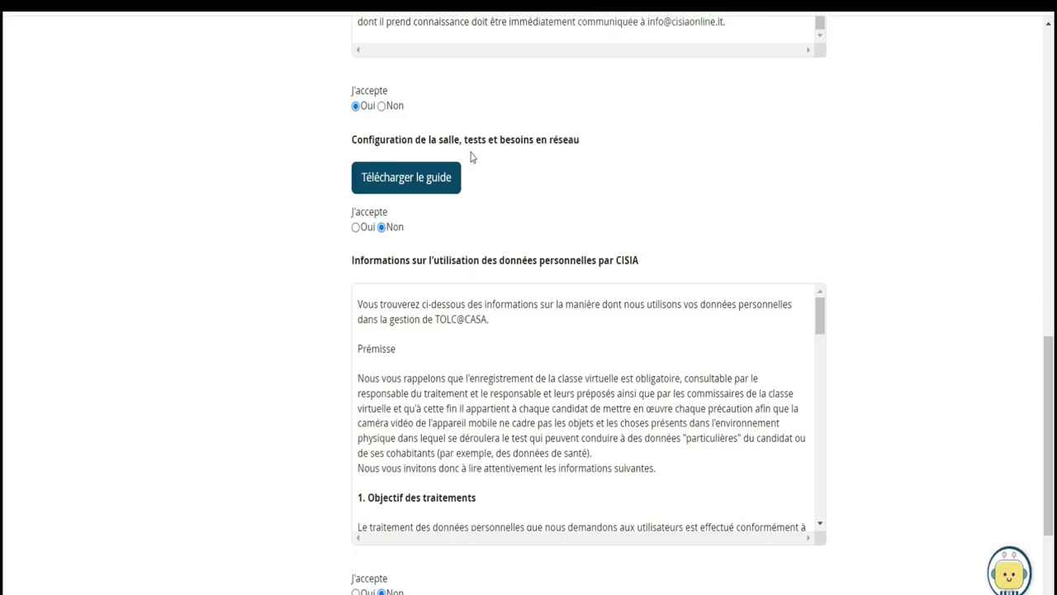
Accept the room configuration guide with 'Oui'
click(355, 229)
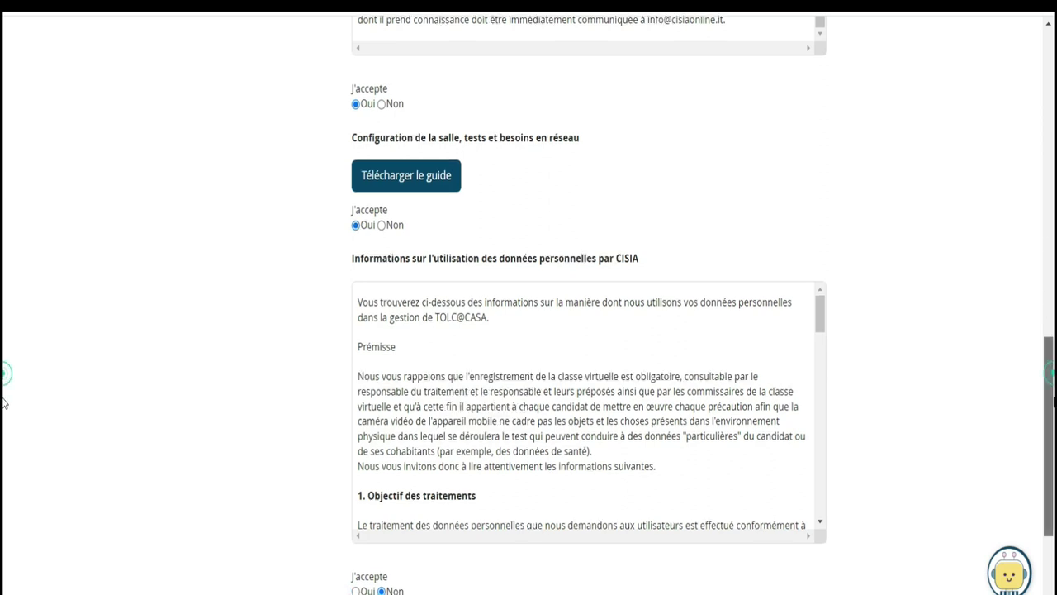
scroll(684, 193, down, 2)
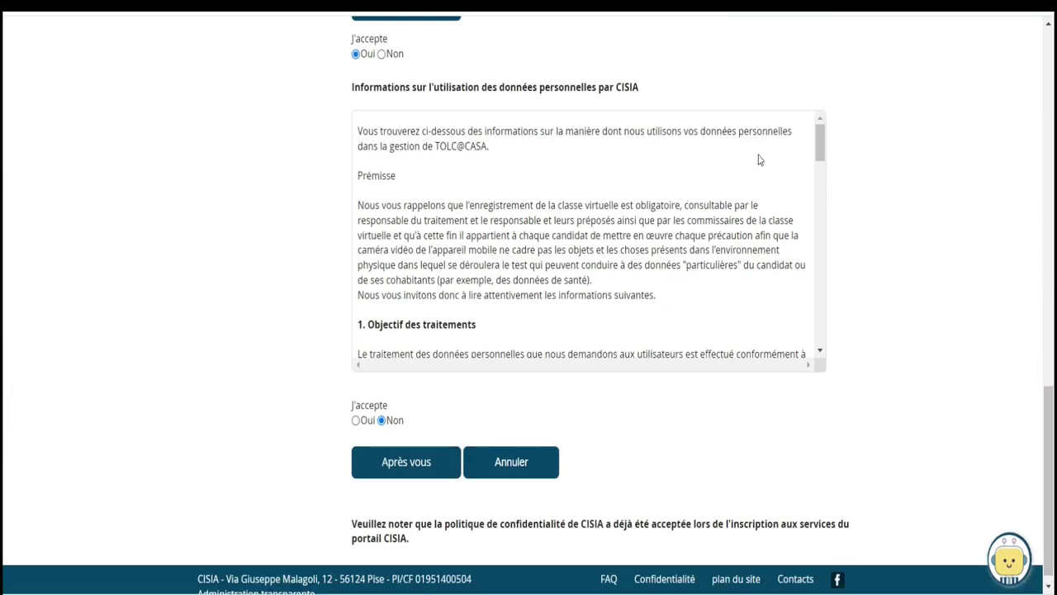
drag(661, 297, 350, 222)
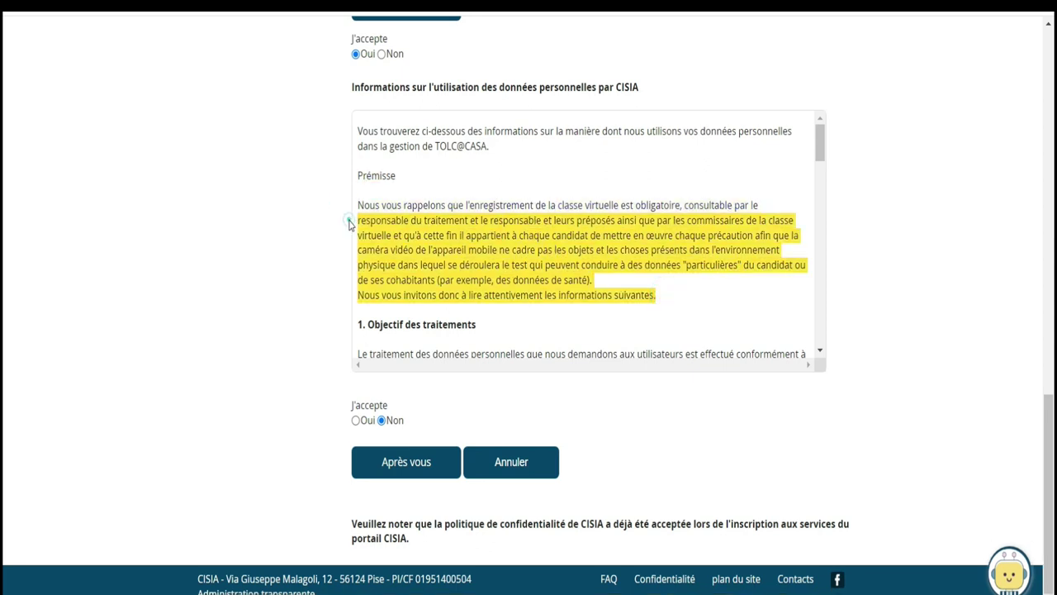
click(350, 223)
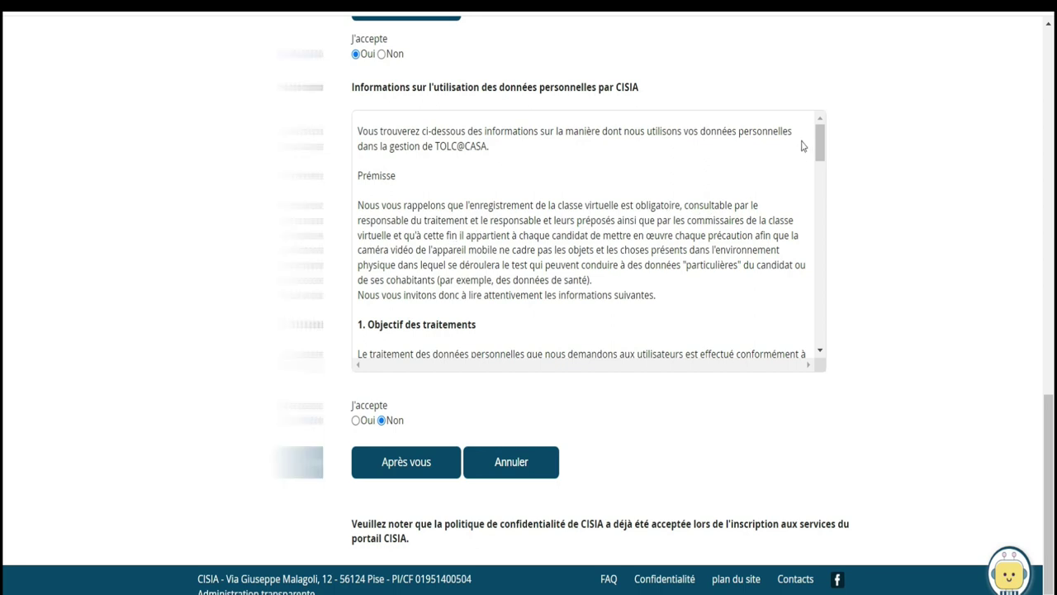
Accept the CISIA privacy notice and confirm continuing with the TOLC@HOME booking
drag(822, 151, 818, 339)
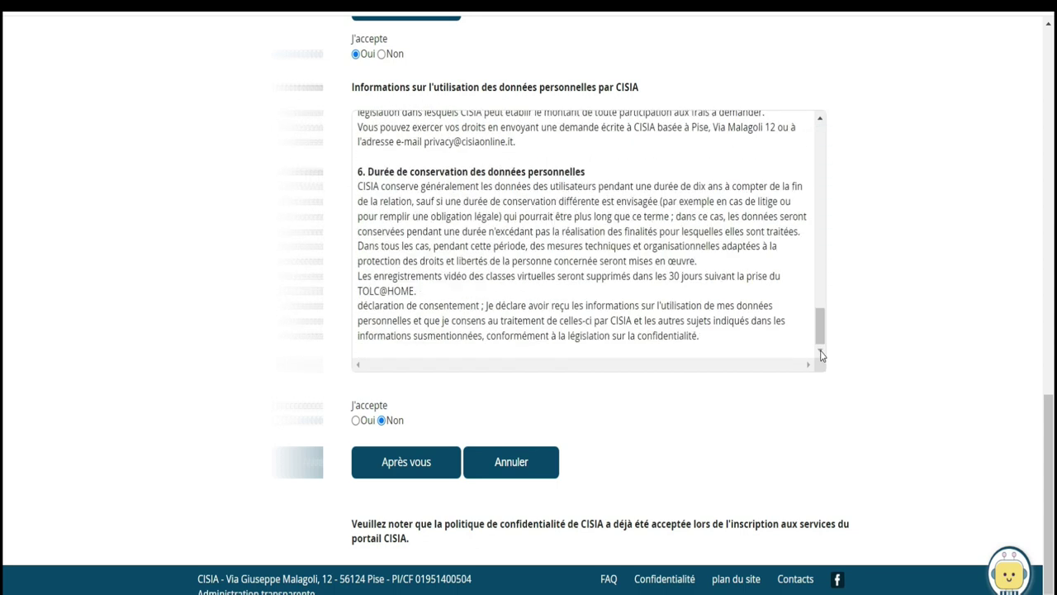
click(356, 421)
click(413, 463)
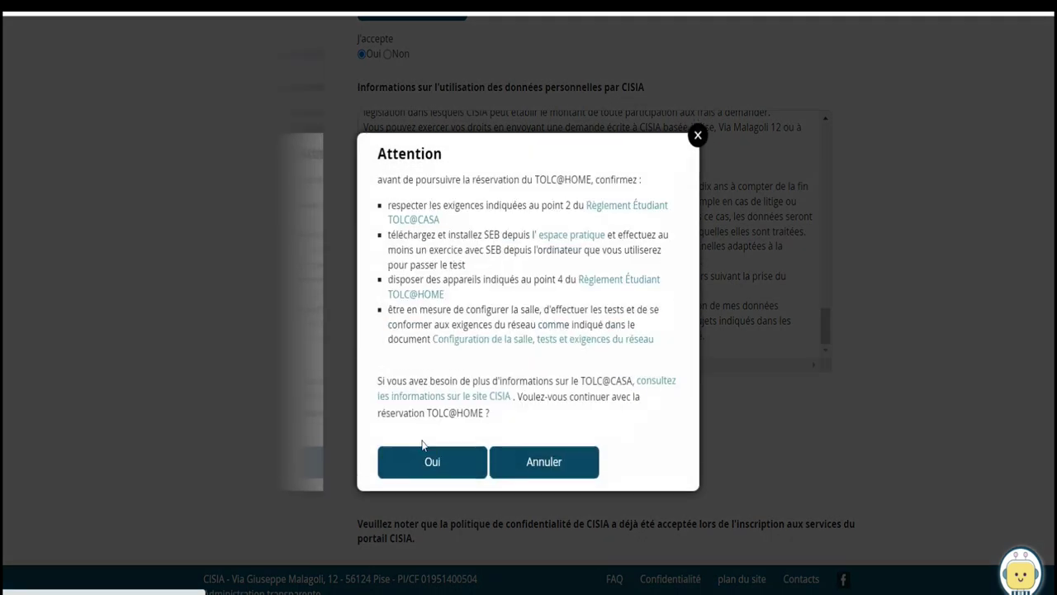
click(433, 462)
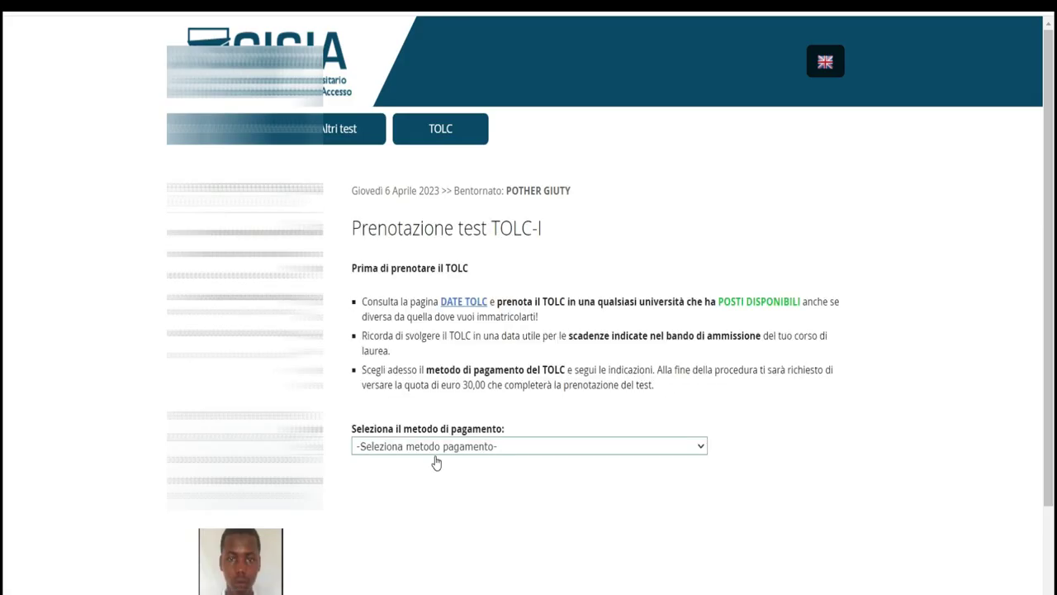
Review the TOLC-I payment-method page and its euro 30,00 fee, then open the page options menu
scroll(2, 99, down, 2)
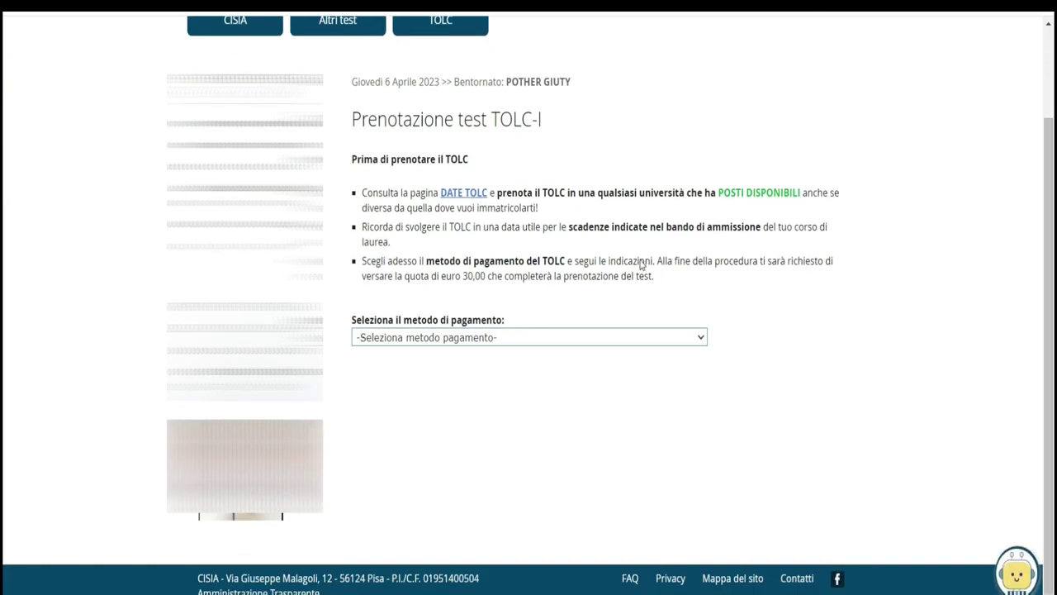
drag(486, 276, 443, 275)
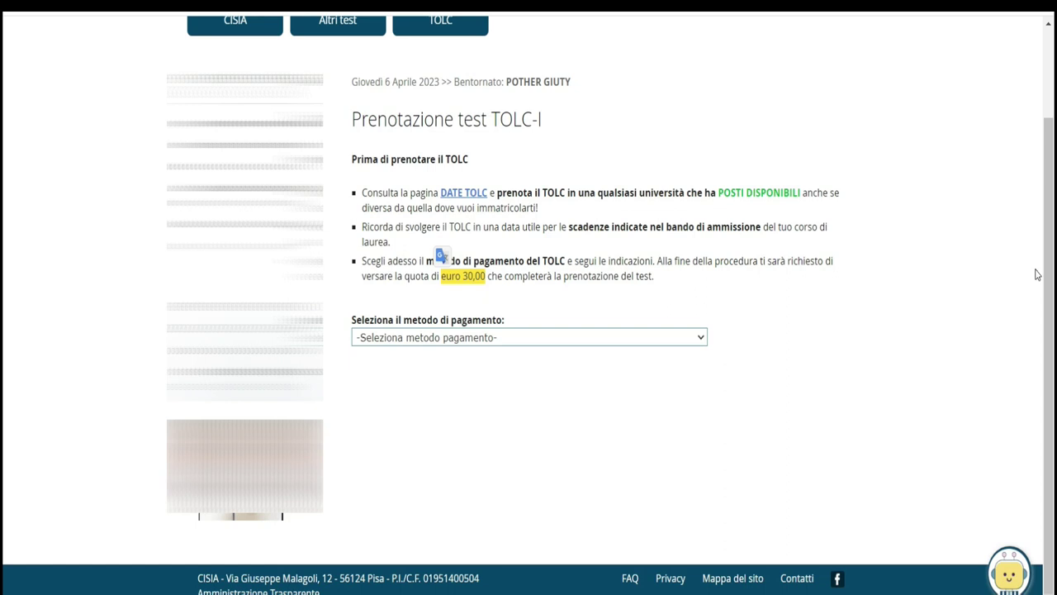
right_click(1036, 271)
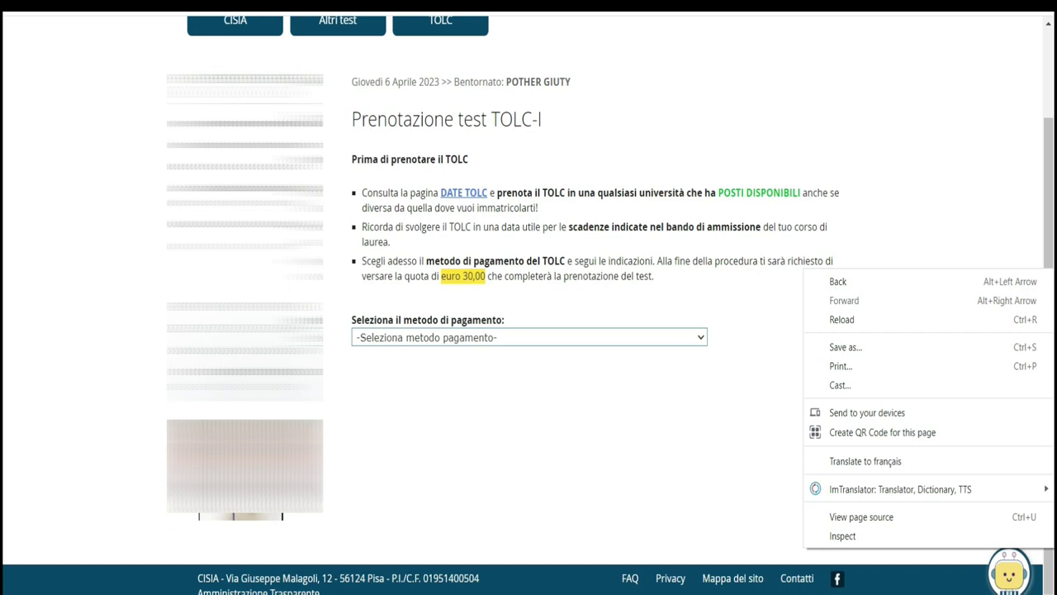
mouse_move(221, 594)
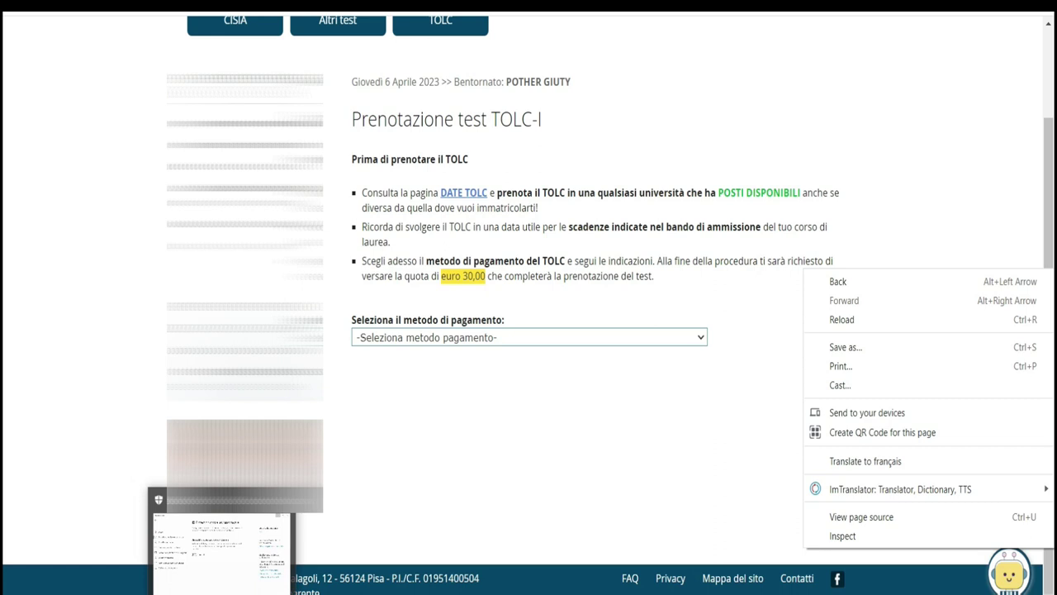
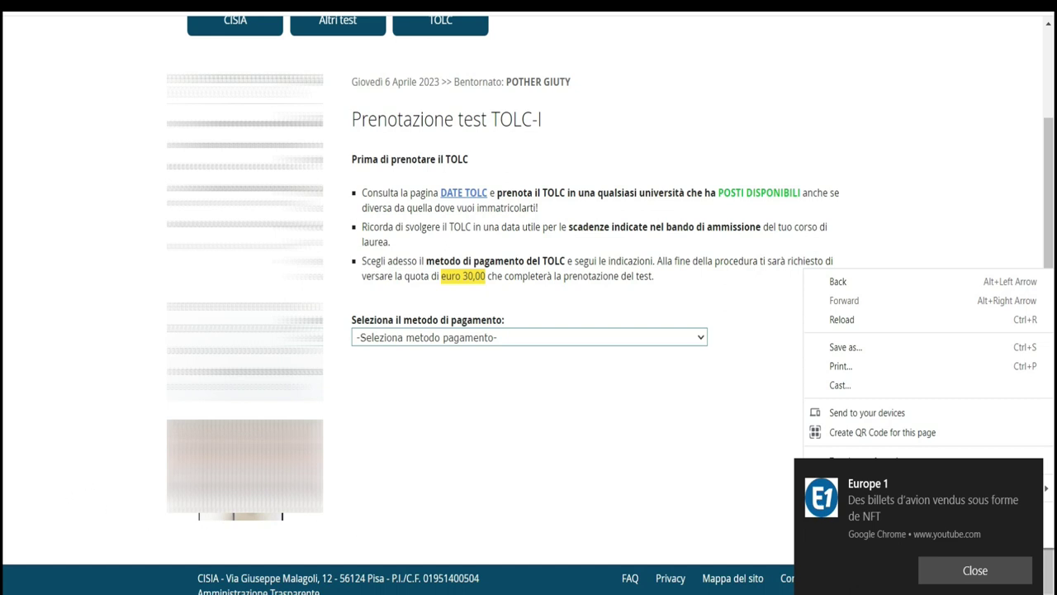
Dismiss the Chrome news notification, open the payment-method list, and switch to the Notepad caption notes
click(965, 578)
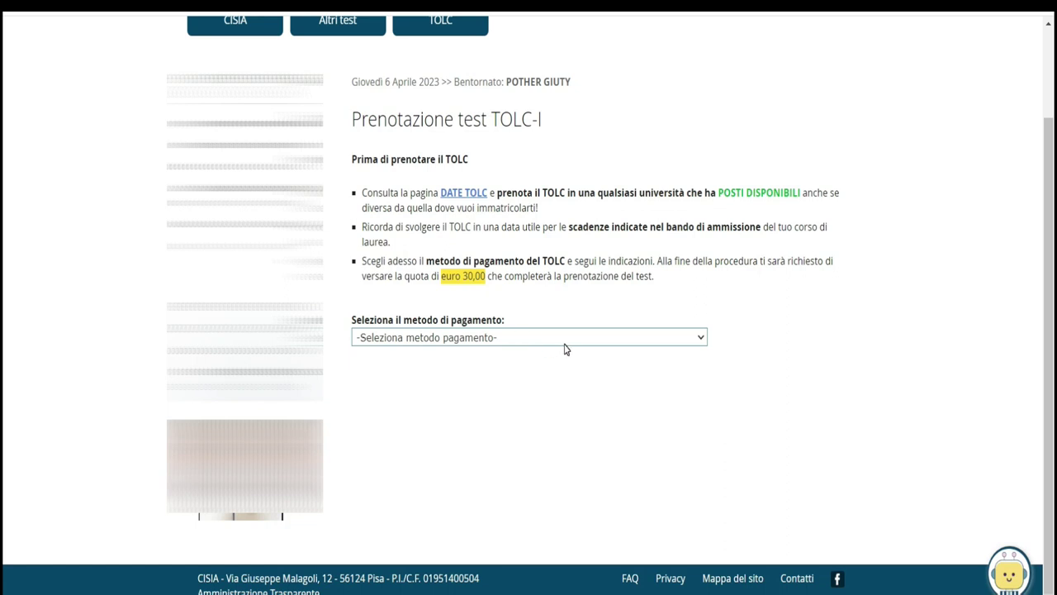
click(673, 341)
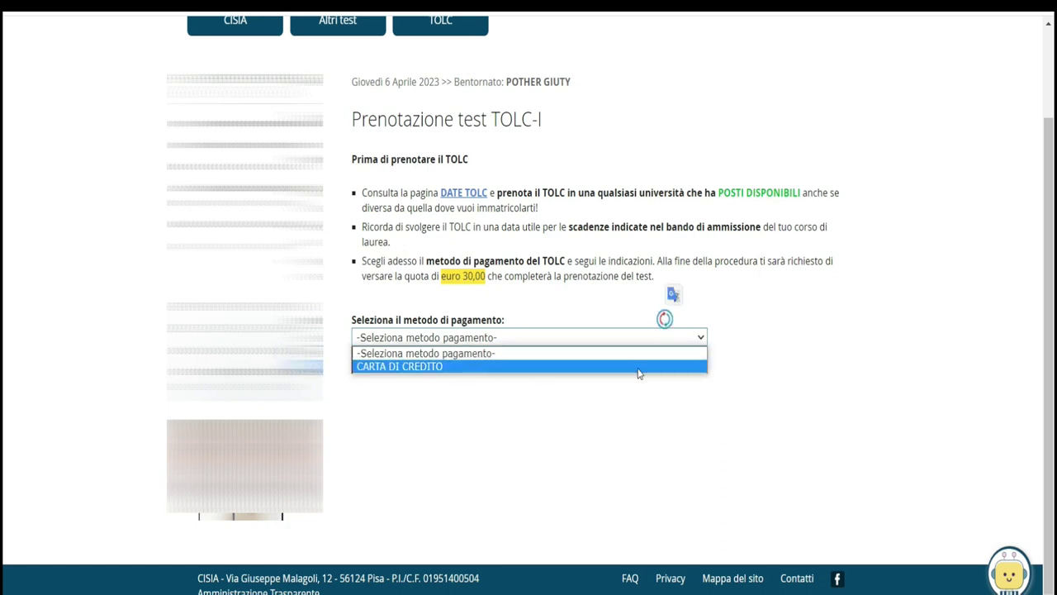
key(alt+Tab)
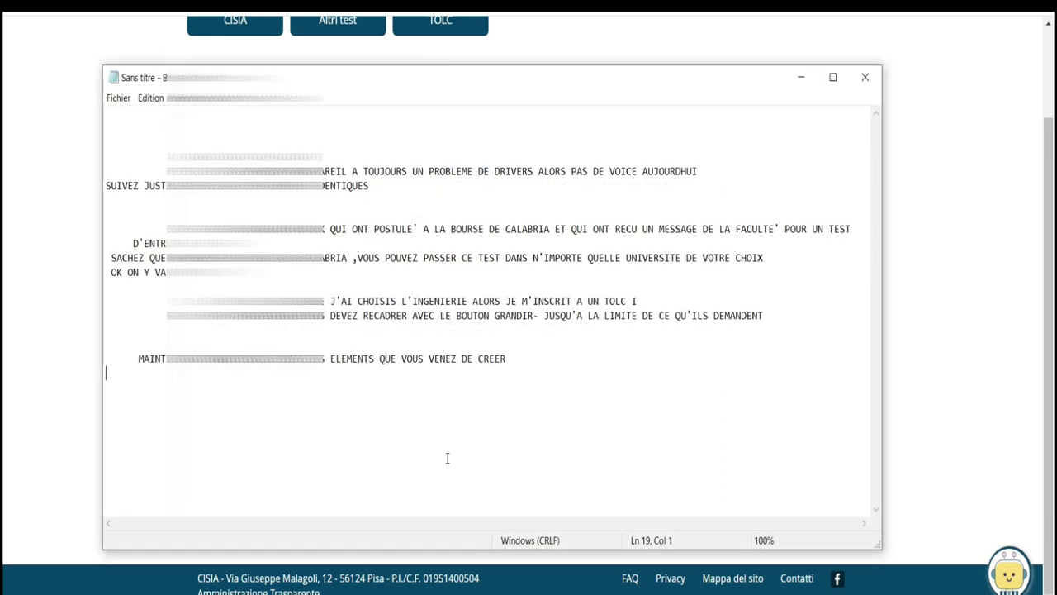
Add the caption 'LONS AVANT DE PRENDRE UN RDV DE TEST DANS UNE UNIVERSITE' on its own line
click(526, 359)
key(Down)
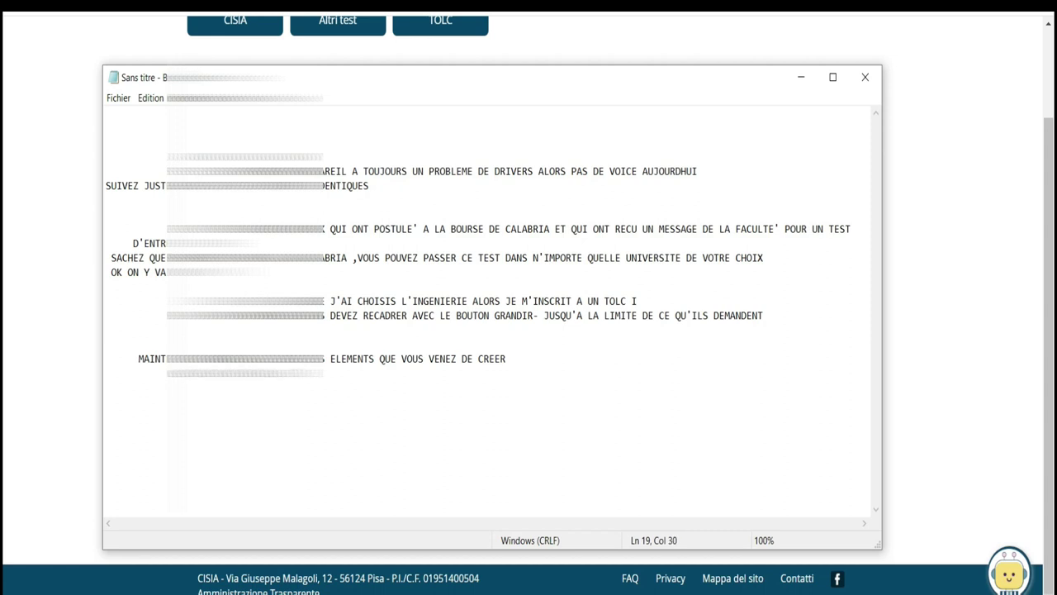
text(LONS AVA)
text(NT DE PR)
text(ENDRE UN)
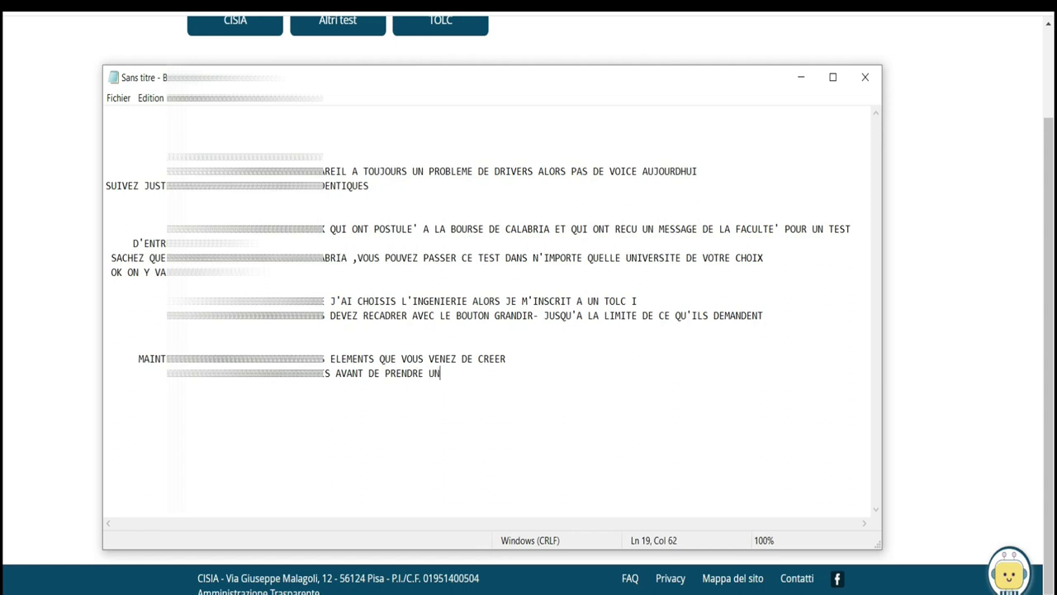
text( RDV DE TEST DANS UNE UNIVERSITE)
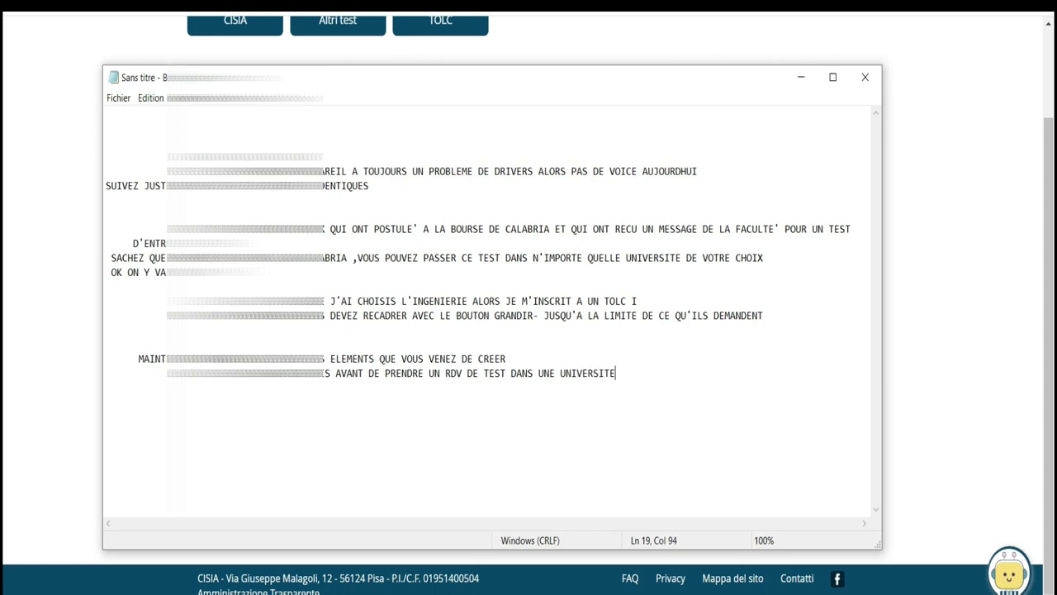
key(Return)
Minimize Notepad and translate the TOLC-I booking page into French
click(800, 76)
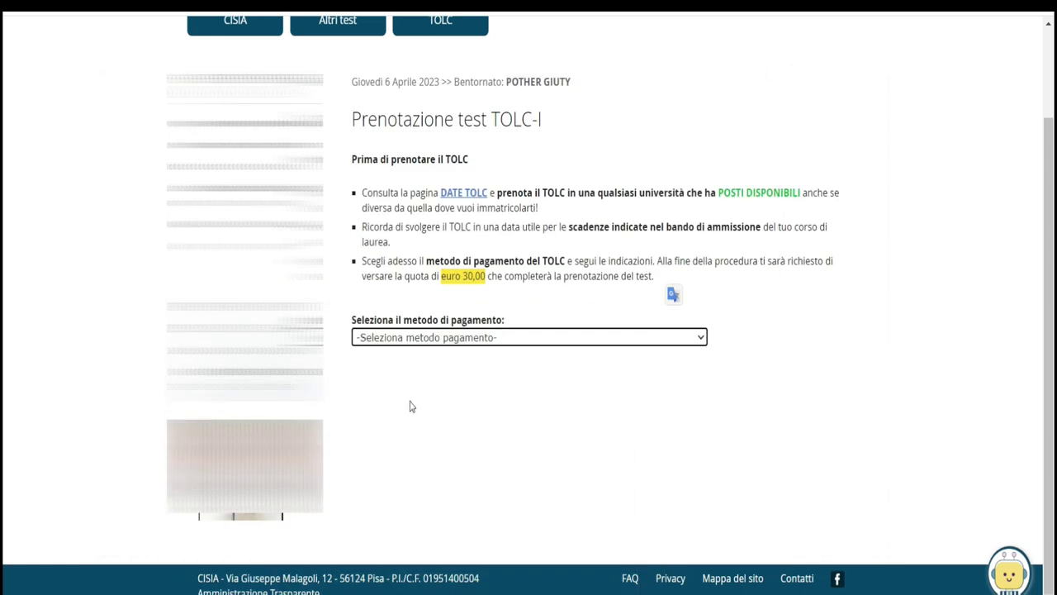
right_click(720, 279)
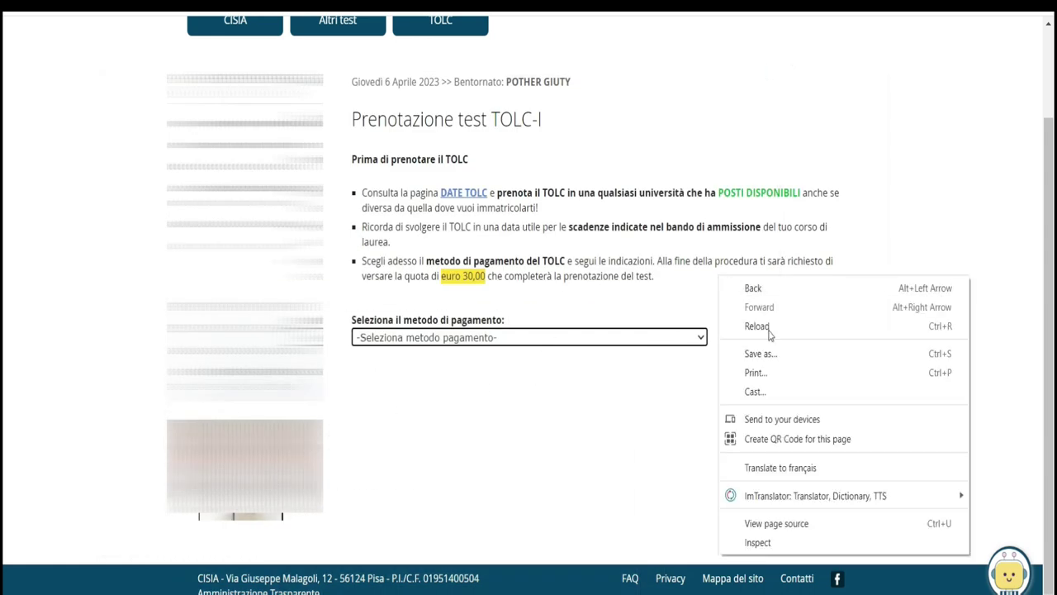
click(761, 467)
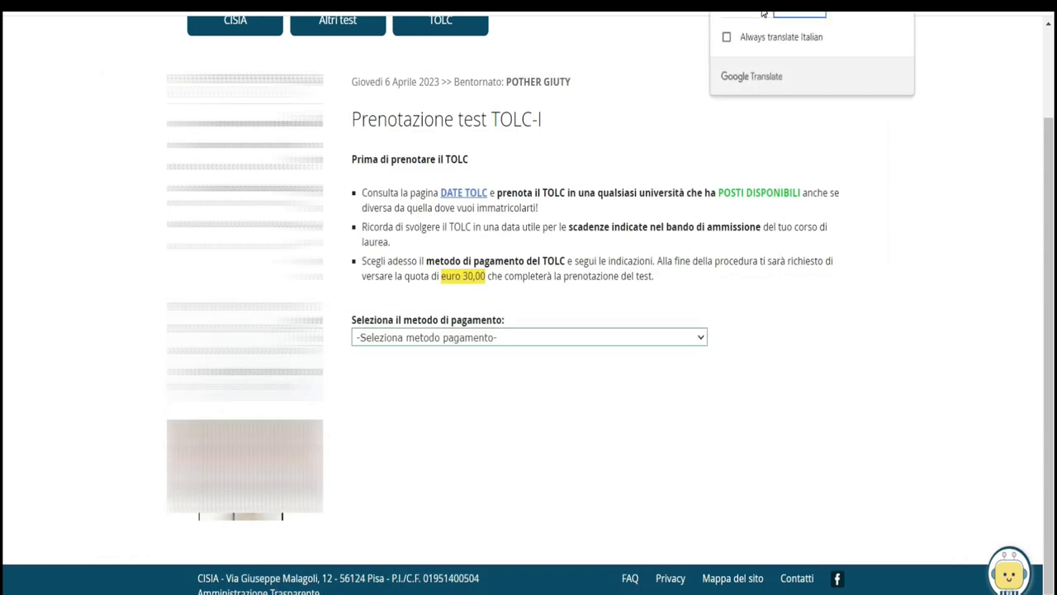
Highlight the three bullets about the booking, test dates and payment while reading them
drag(361, 198, 788, 197)
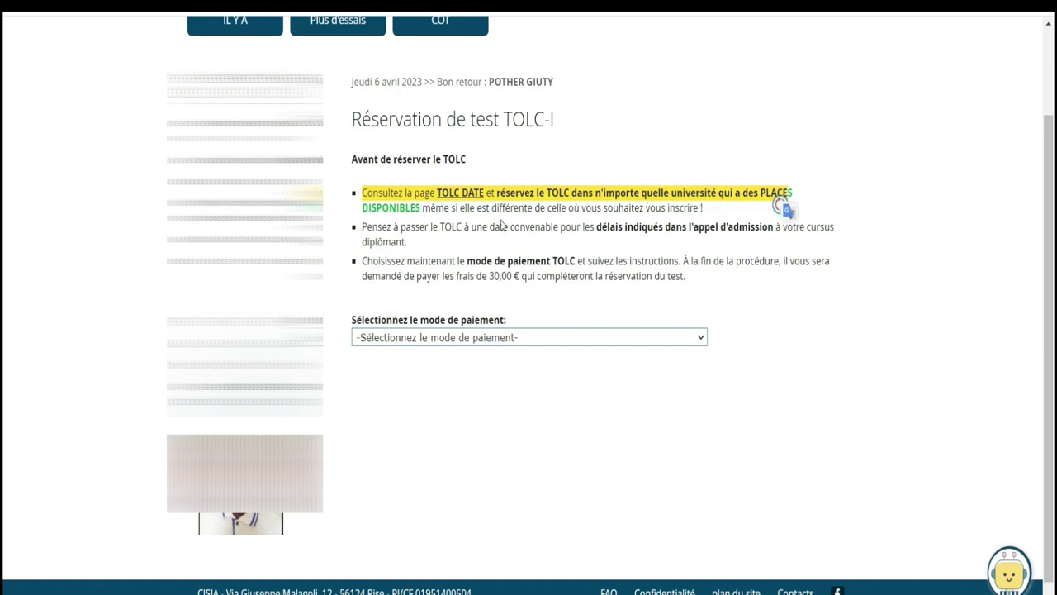
drag(711, 208, 424, 209)
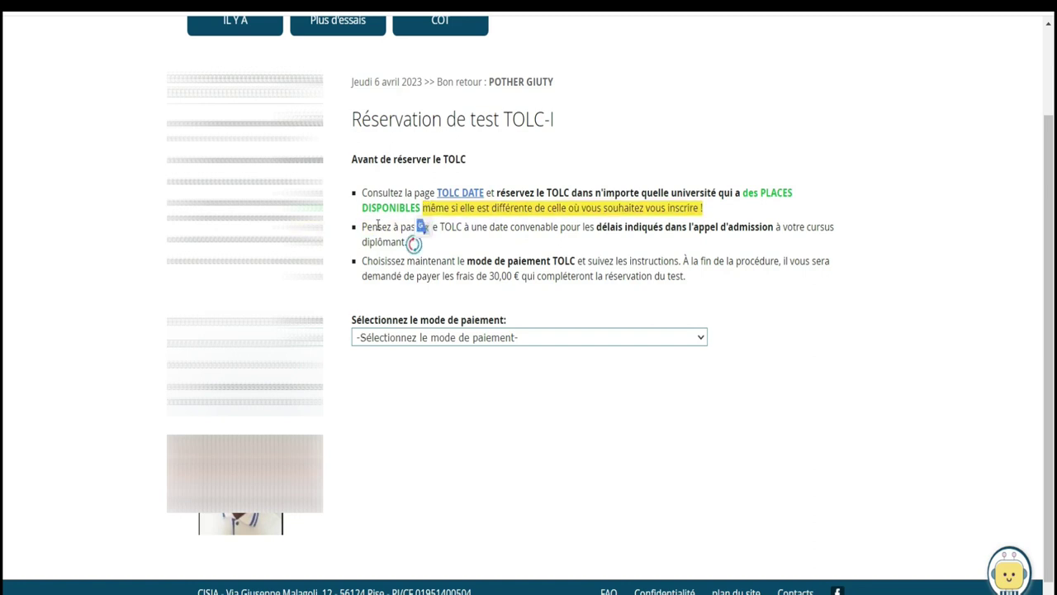
drag(361, 226, 570, 244)
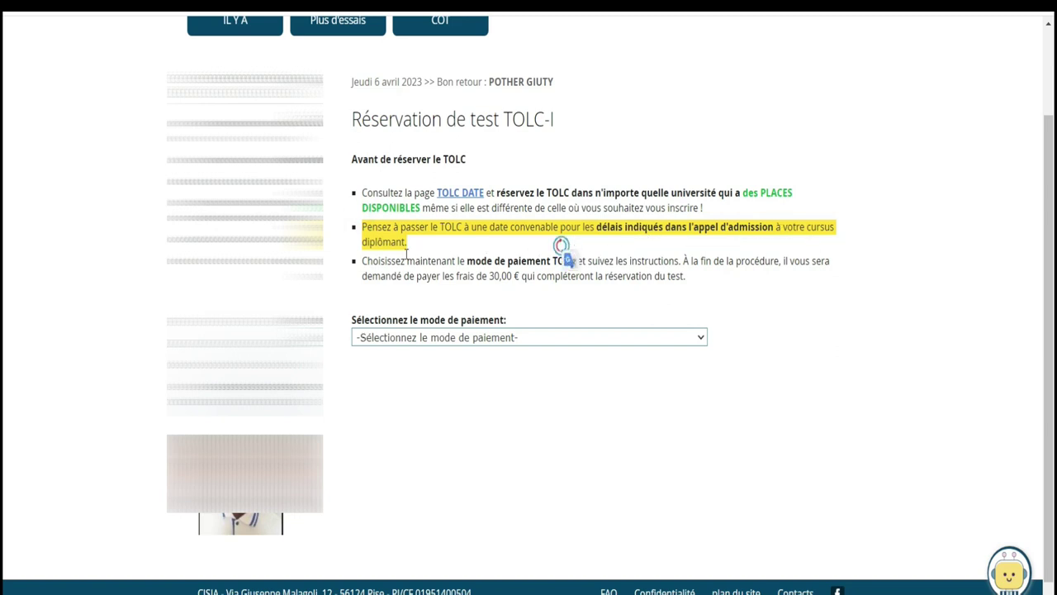
drag(360, 260, 703, 288)
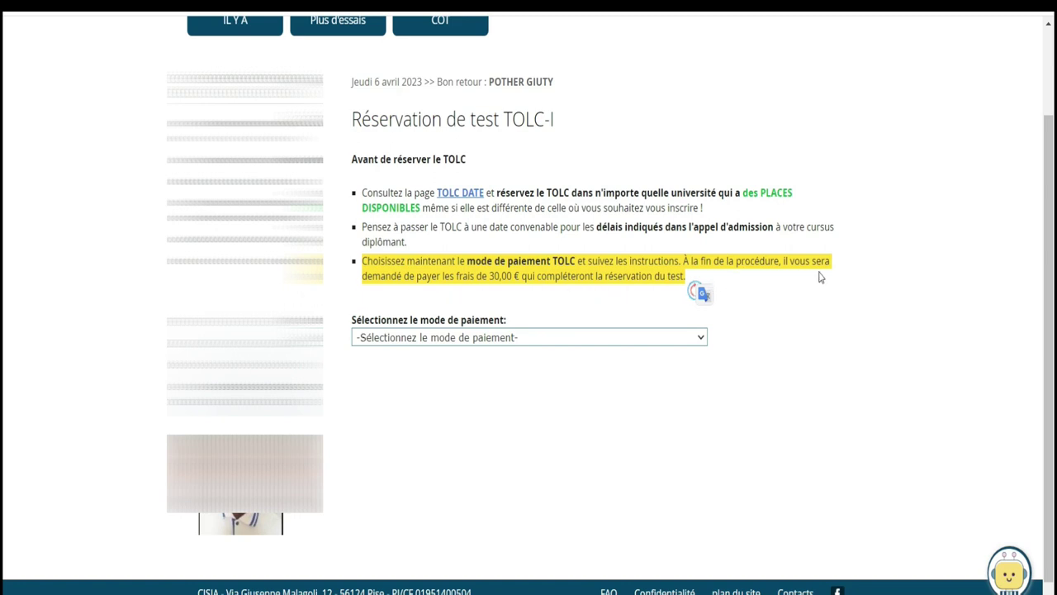
scroll(703, 293, down, 1)
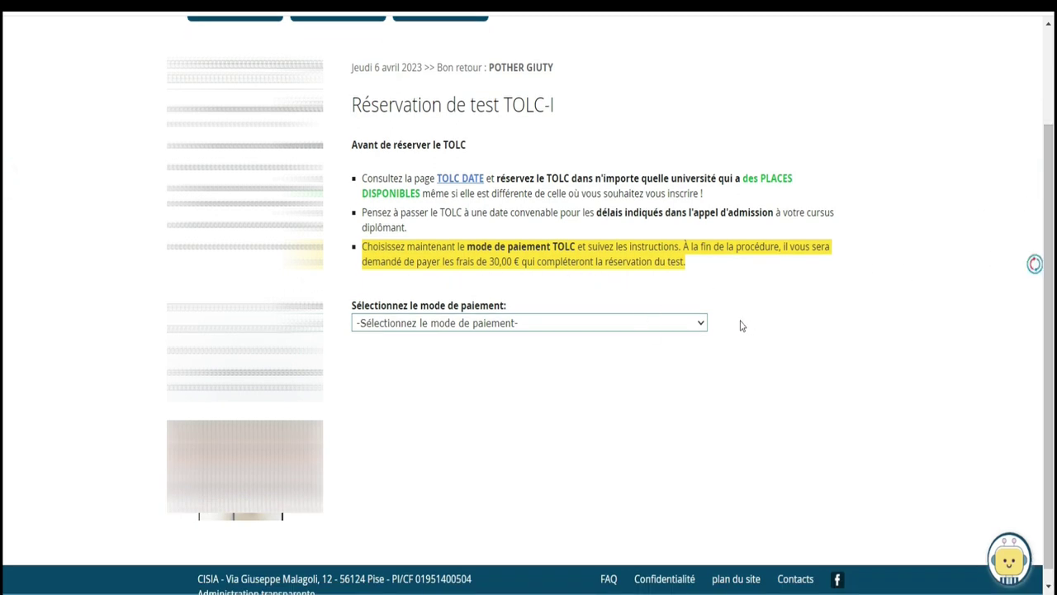
Choose CARTA DI CREDITO as payment method and CALABRIA as the university region
click(700, 323)
click(651, 352)
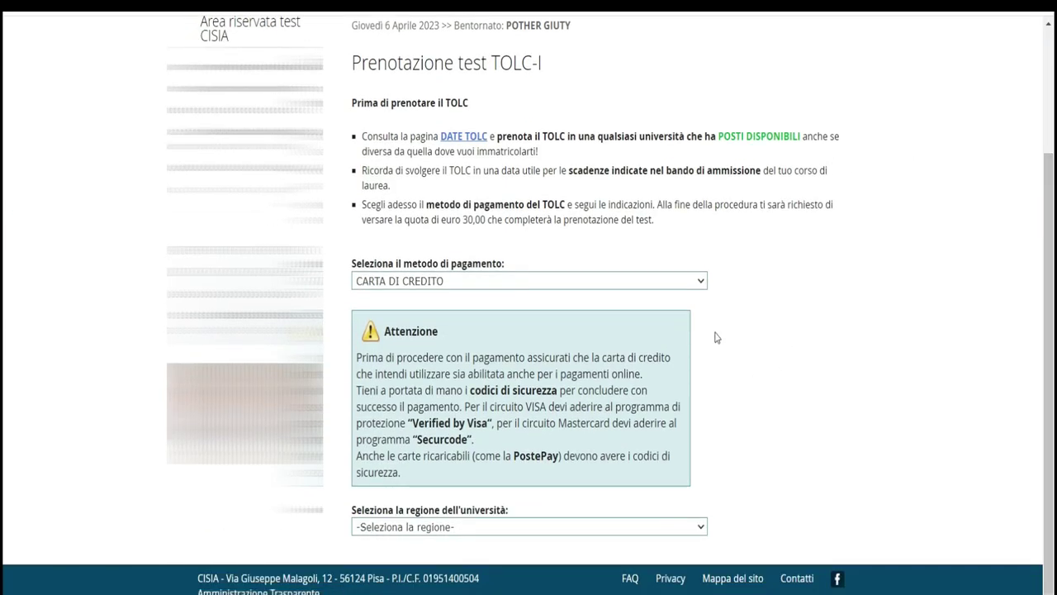
click(695, 529)
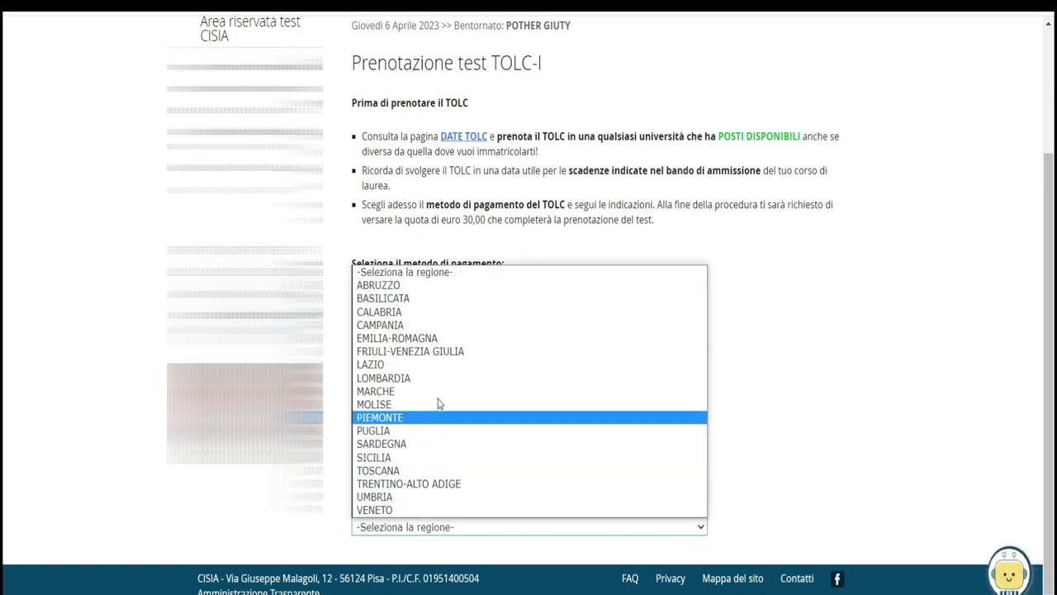
click(385, 313)
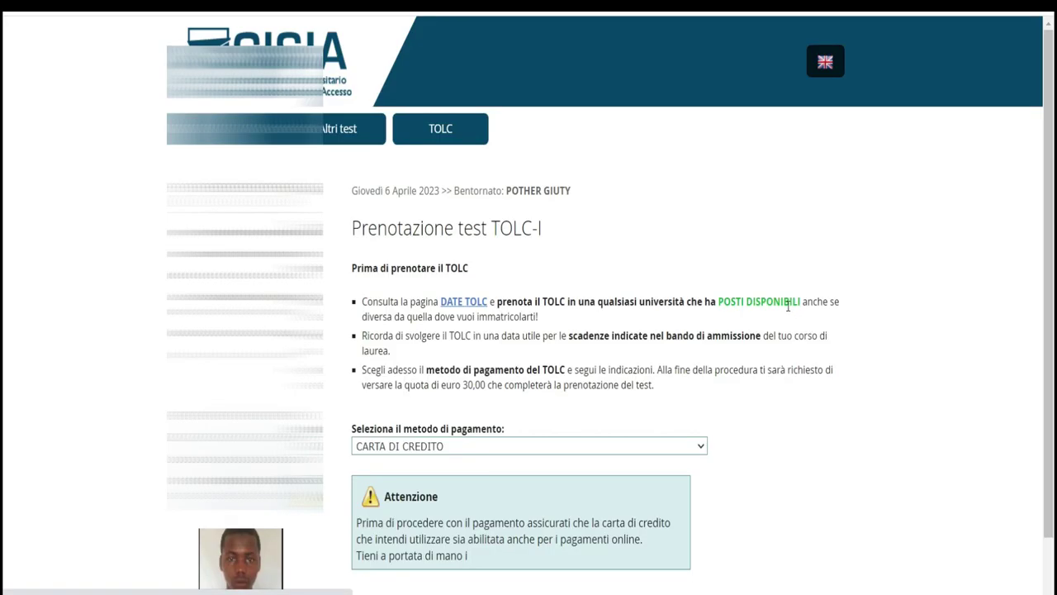
Select Università degli studi di Reggio Calabria and the test date Giovedì 18 Maggio 2023
scroll(787, 306, down, 3)
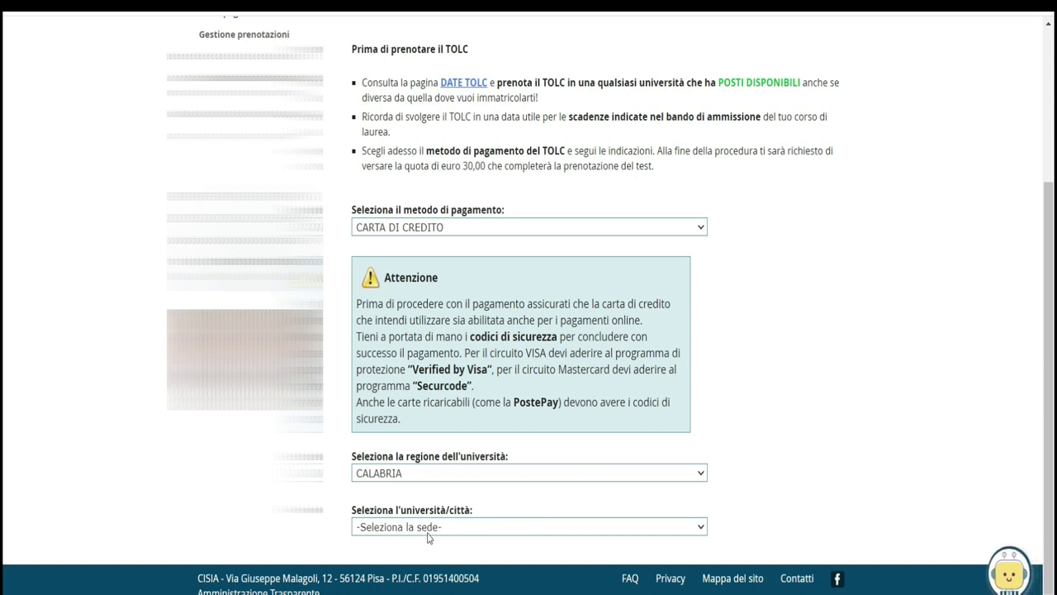
click(484, 529)
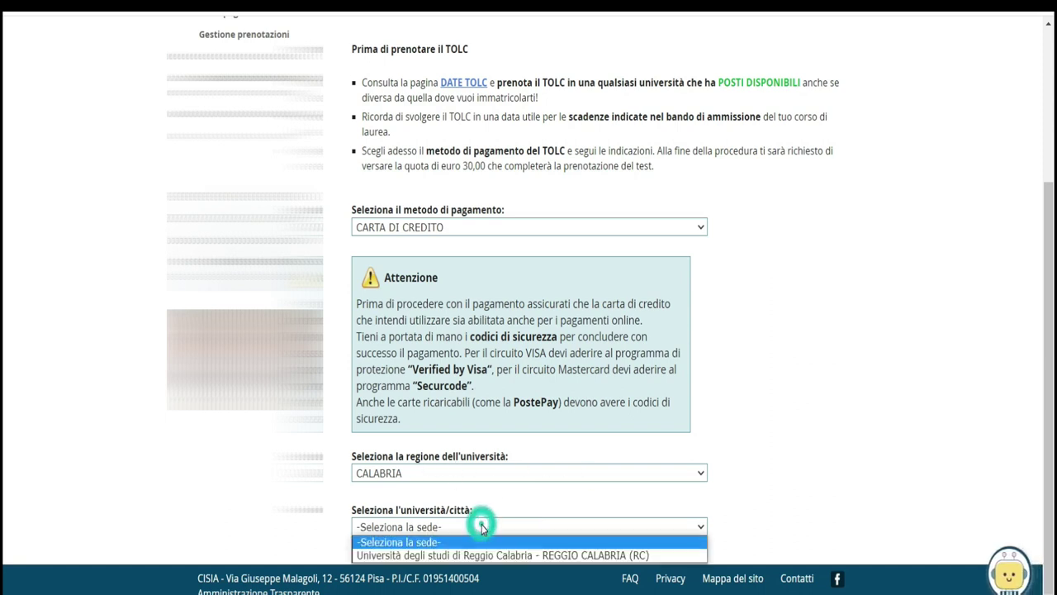
click(530, 555)
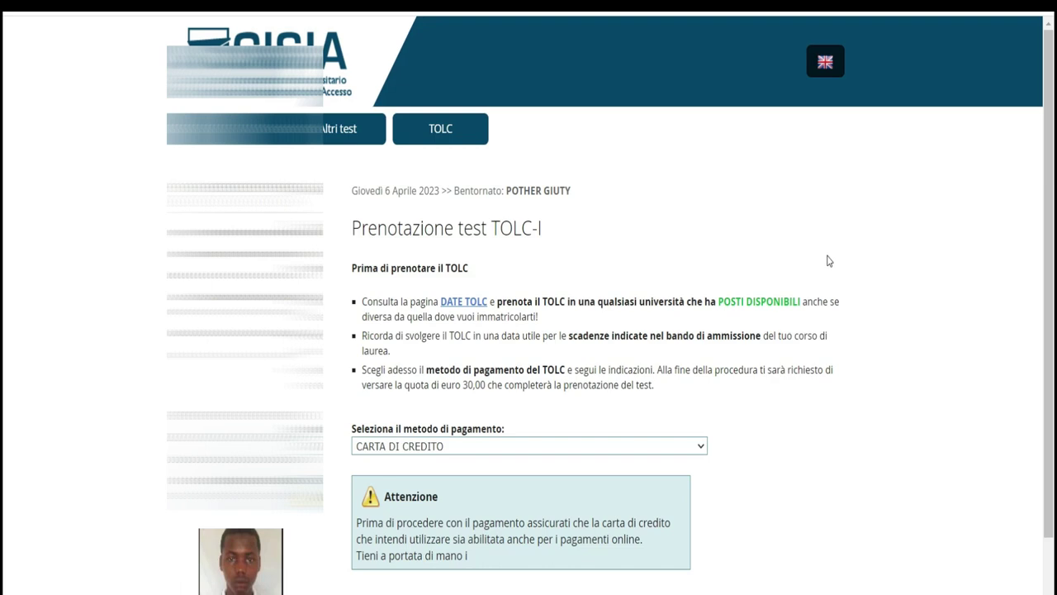
scroll(731, 299, down, 3)
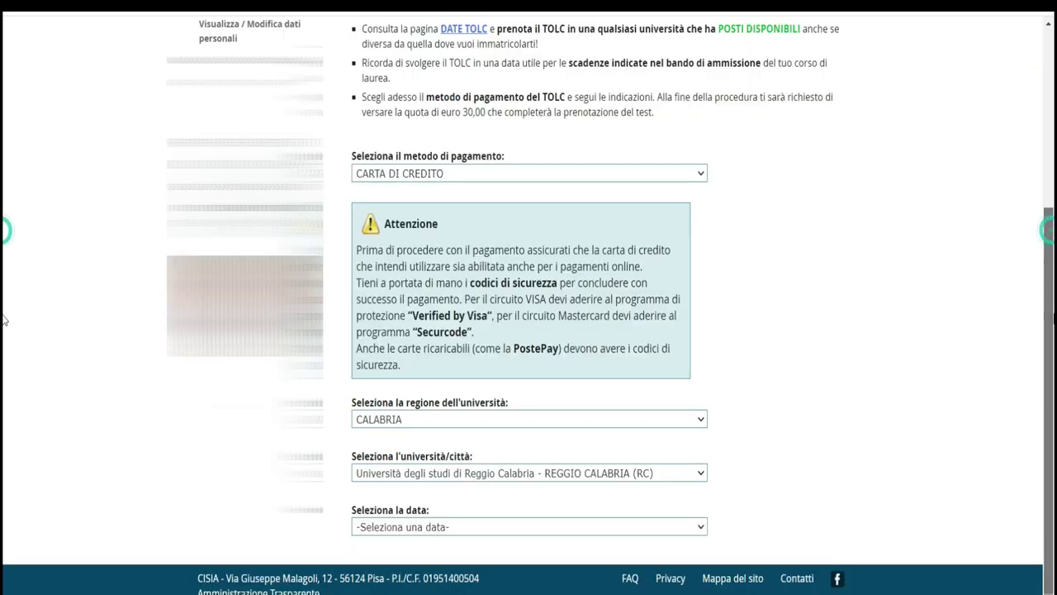
click(694, 529)
click(1047, 382)
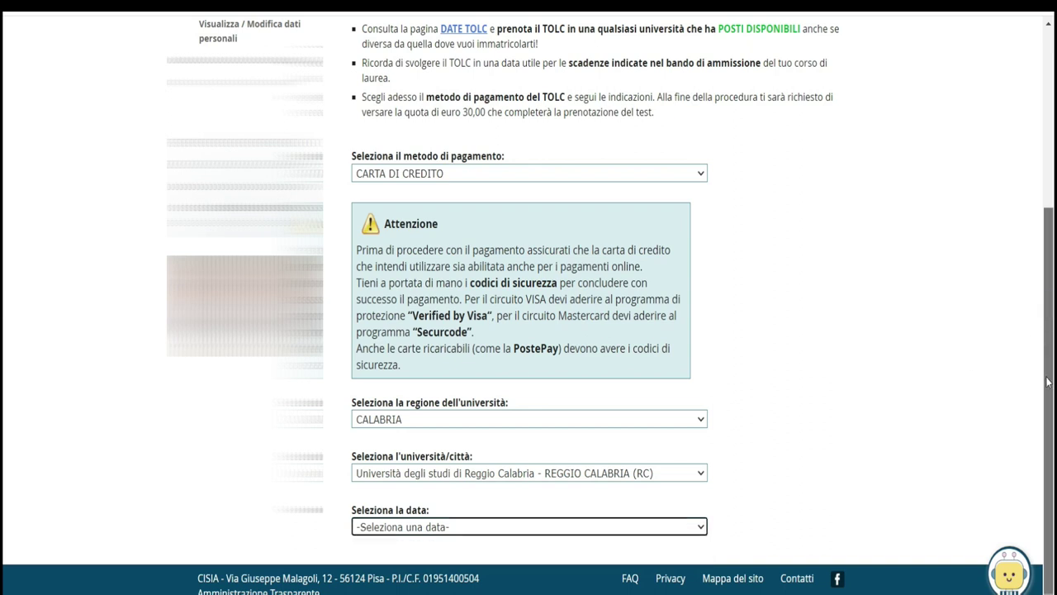
click(679, 526)
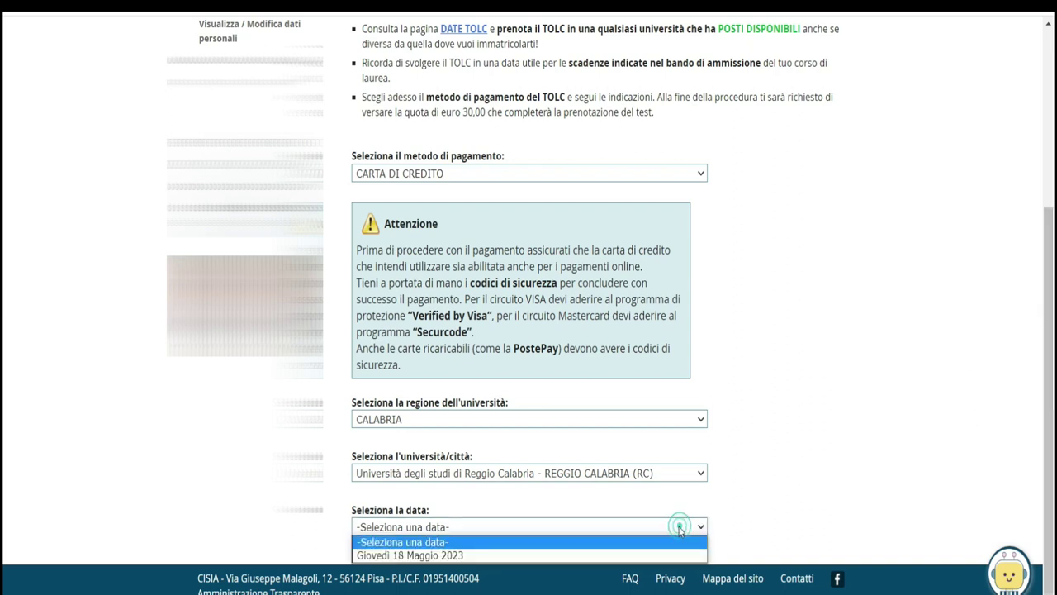
click(589, 556)
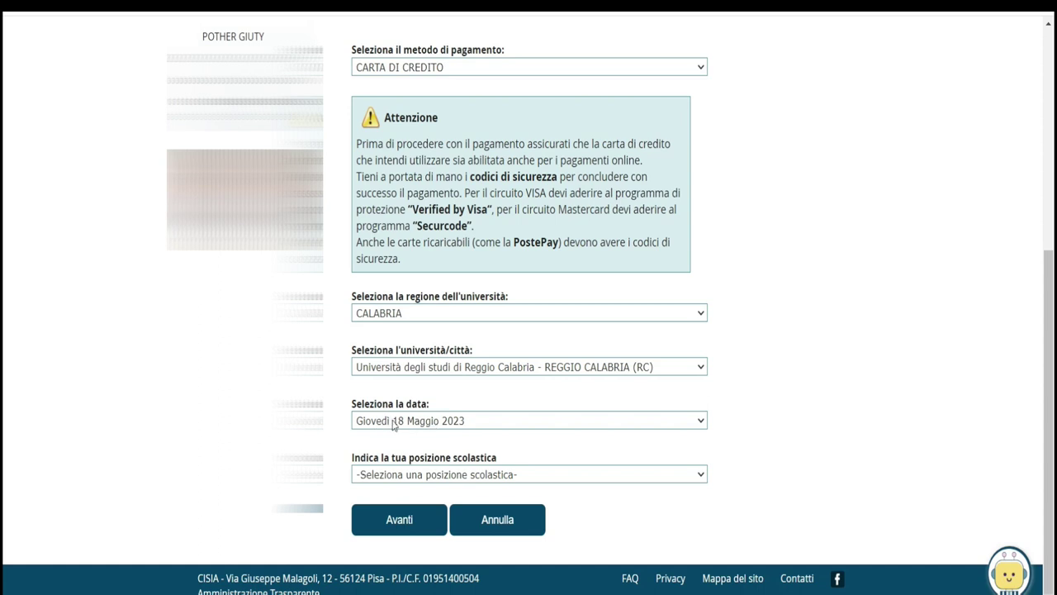
Translate the form to French, choose 'J'ai un baccalauréat' as school status, and continue
right_click(764, 300)
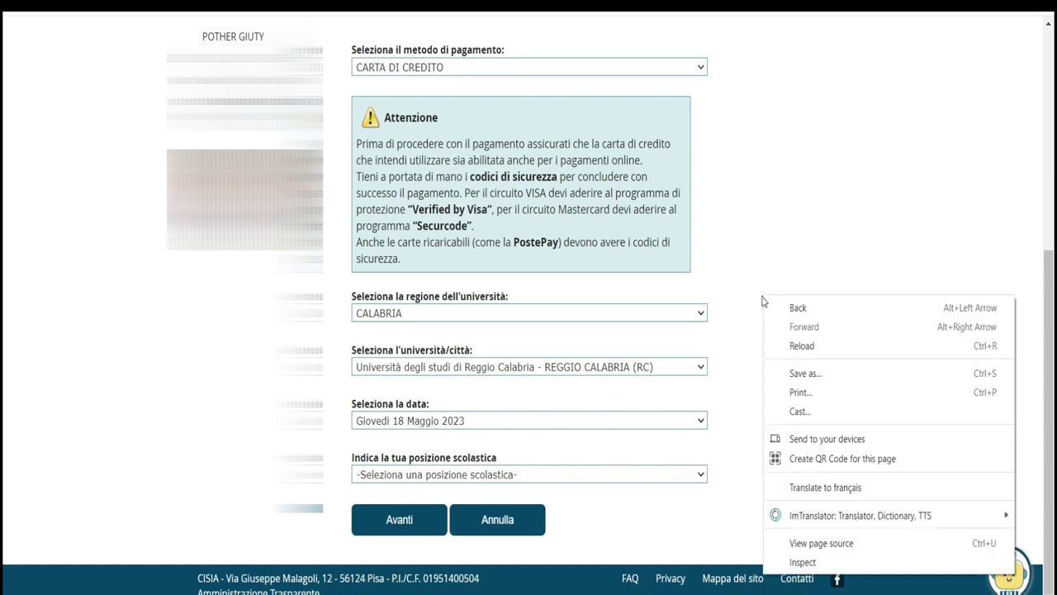
click(818, 488)
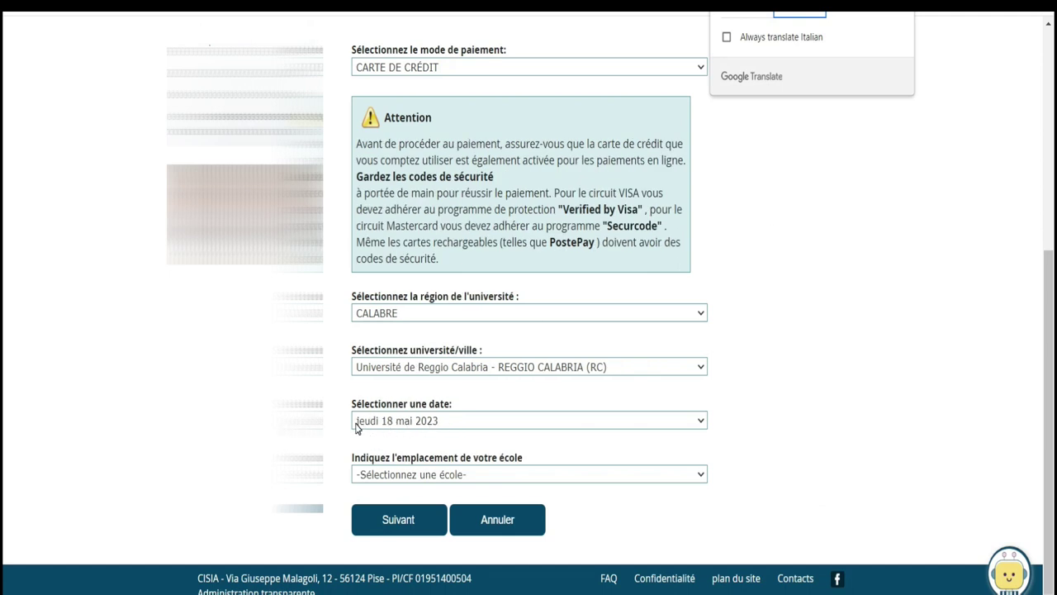
click(477, 475)
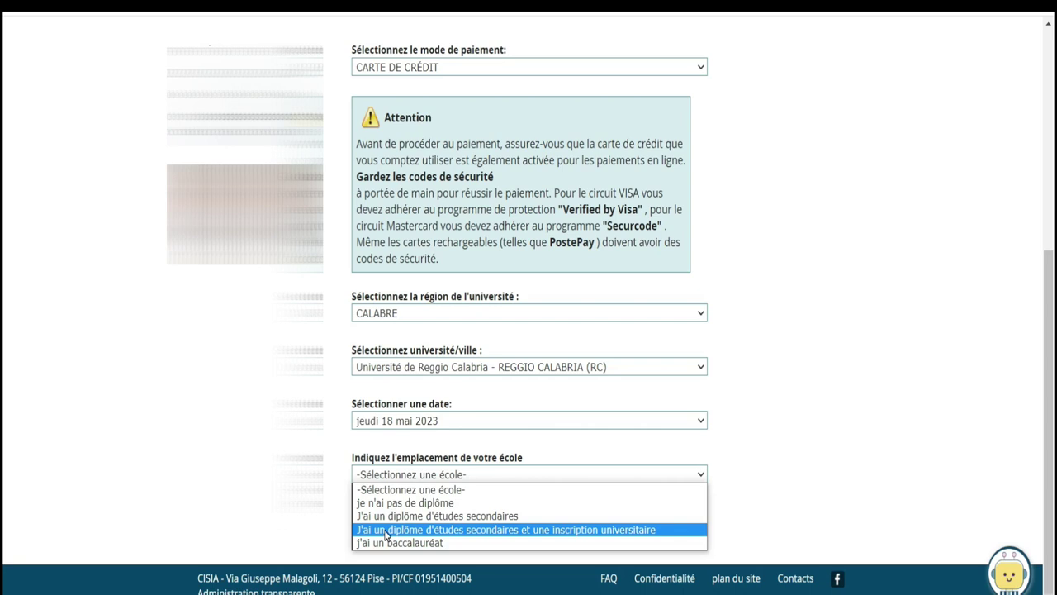
click(432, 543)
click(411, 523)
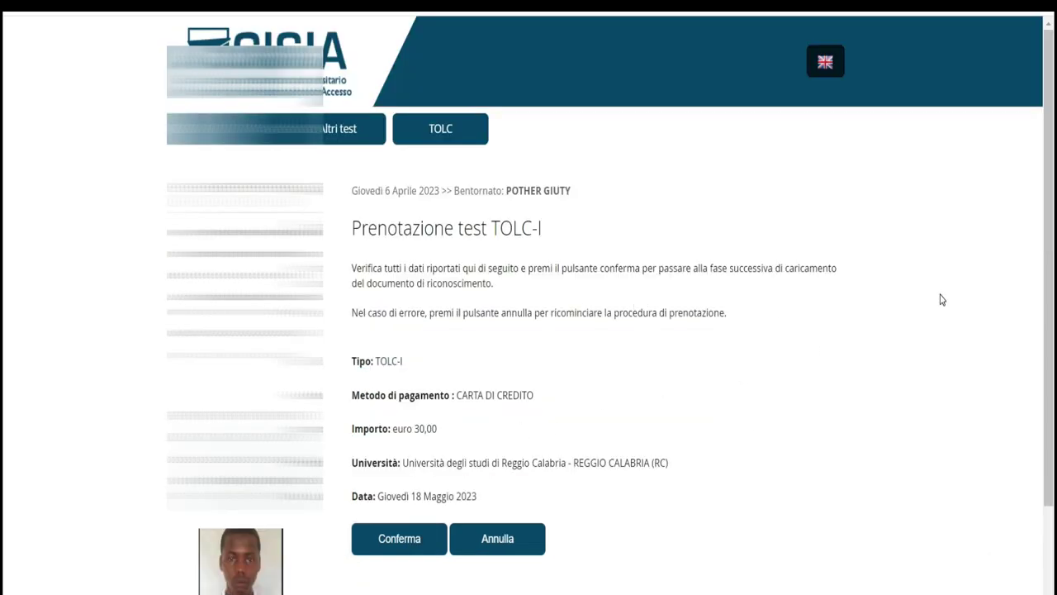
Confirm the booking summary, translate the upload page to French, and set consent to Oui
scroll(6, 165, down, 2)
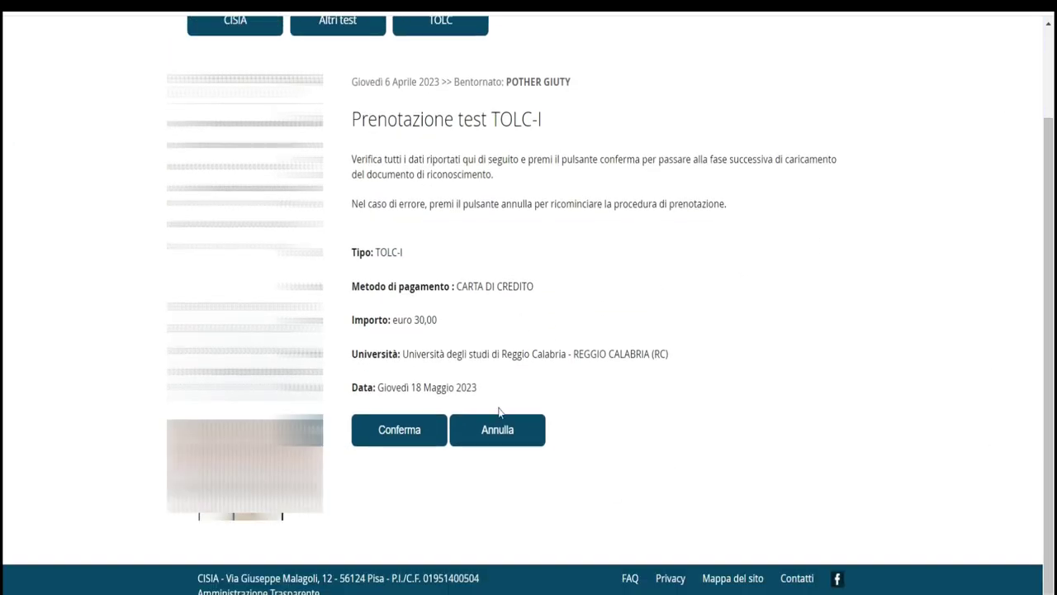
click(407, 436)
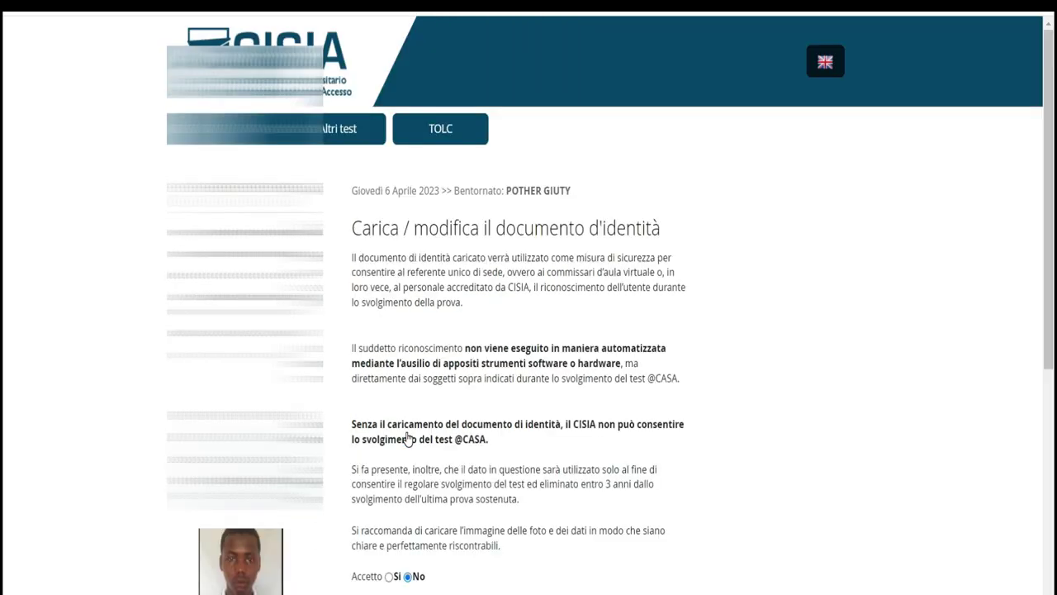
scroll(5, 289, down, 5)
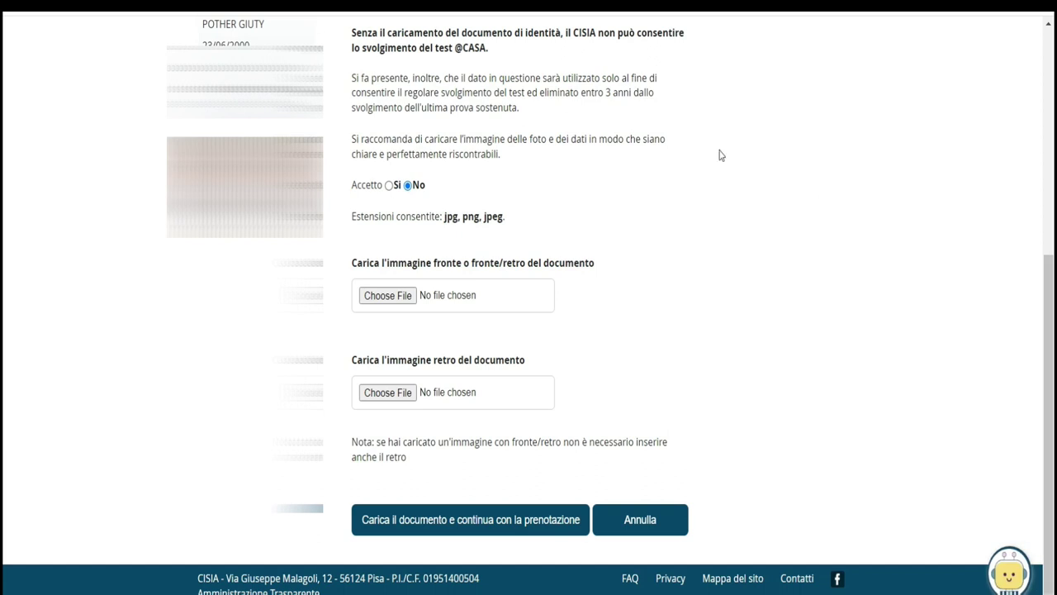
right_click(691, 148)
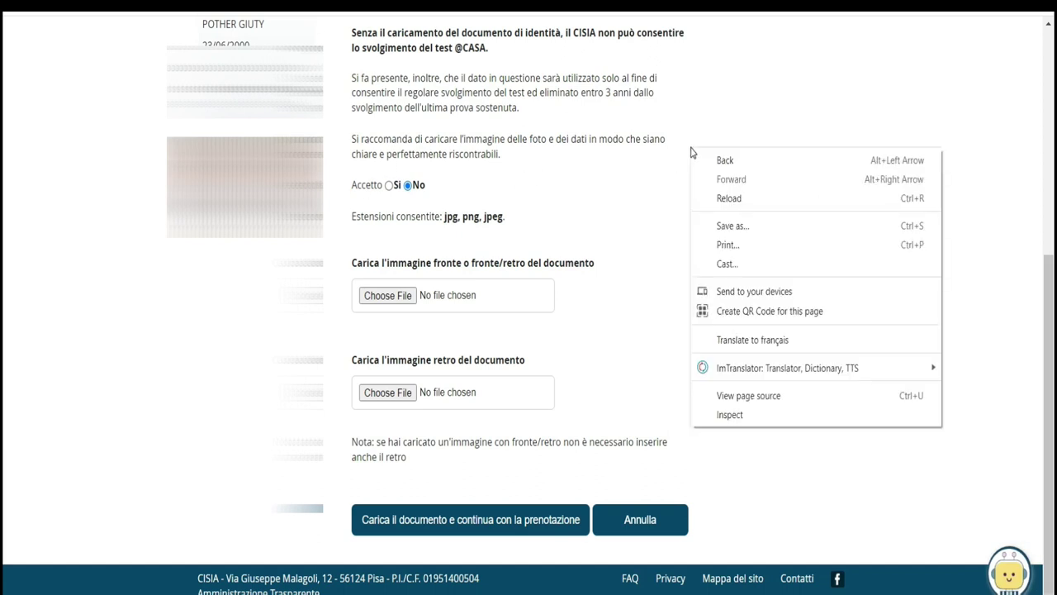
click(744, 343)
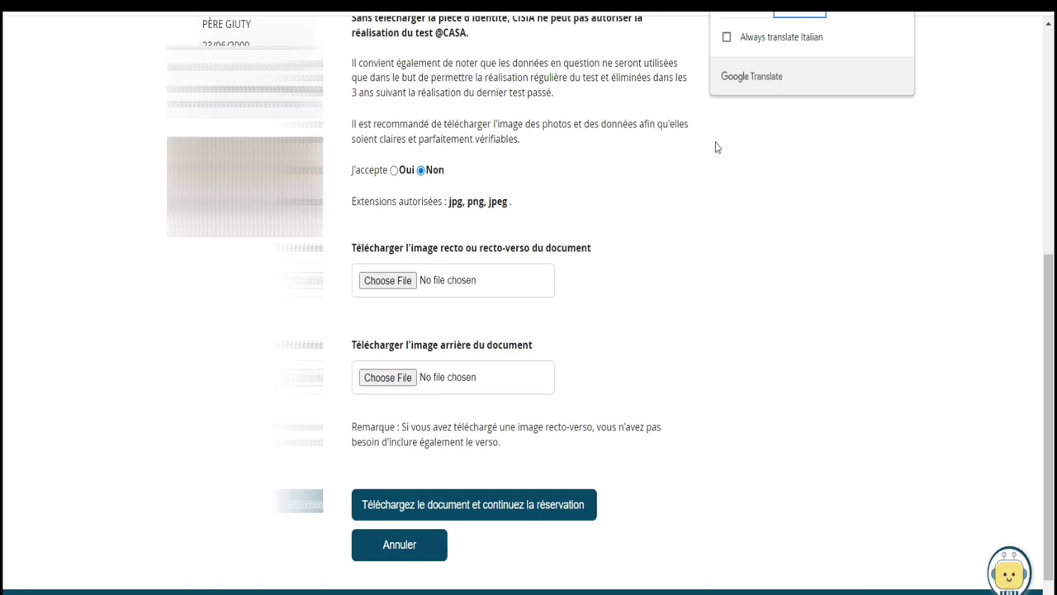
click(394, 170)
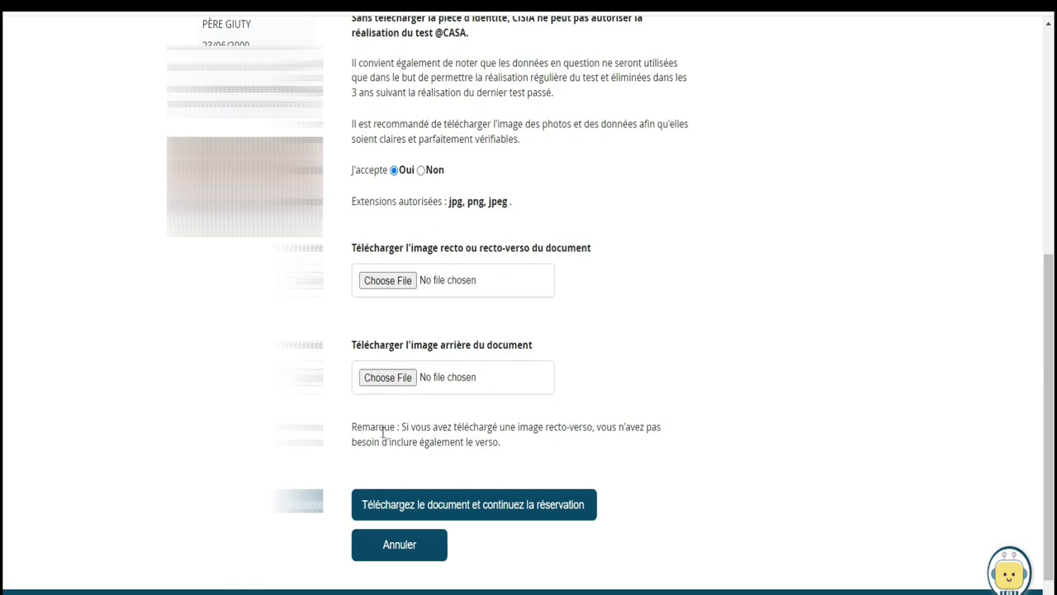
drag(351, 63, 557, 104)
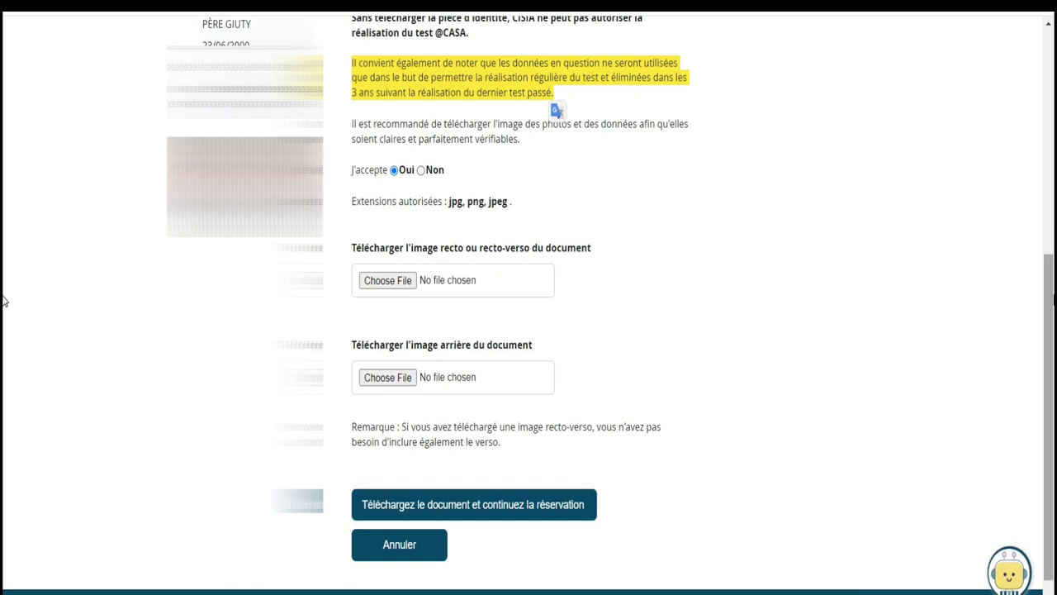
scroll(5, 297, down, 1)
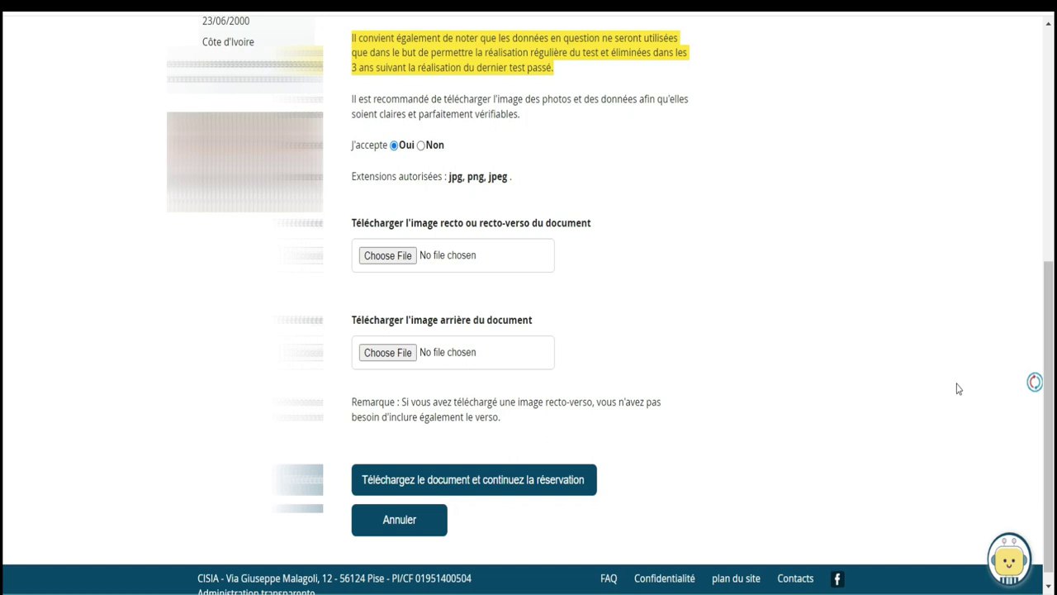
scroll(5, 394, up, 5)
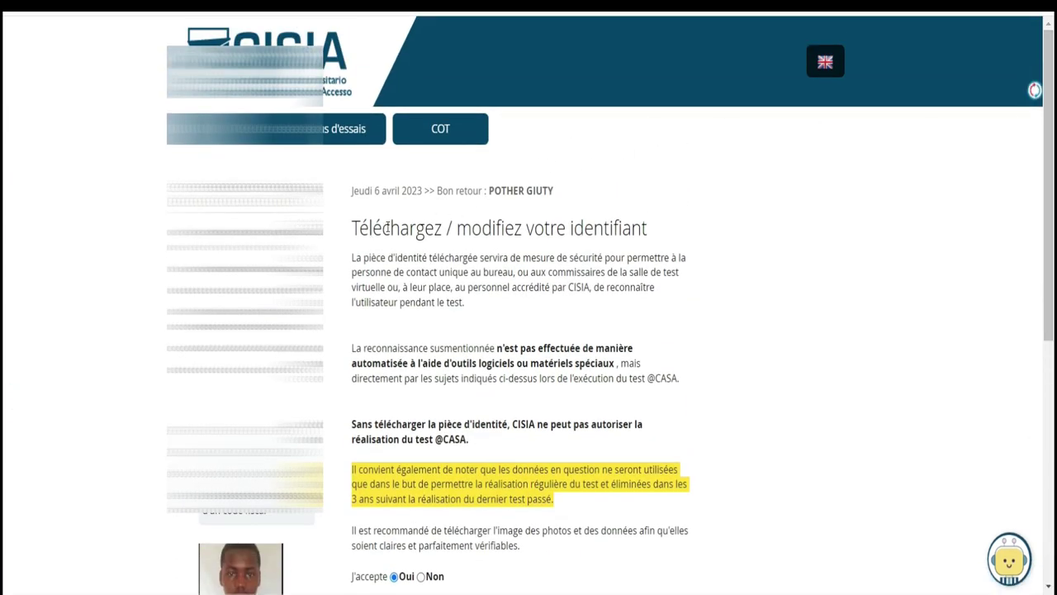
drag(353, 229, 650, 238)
drag(350, 261, 670, 306)
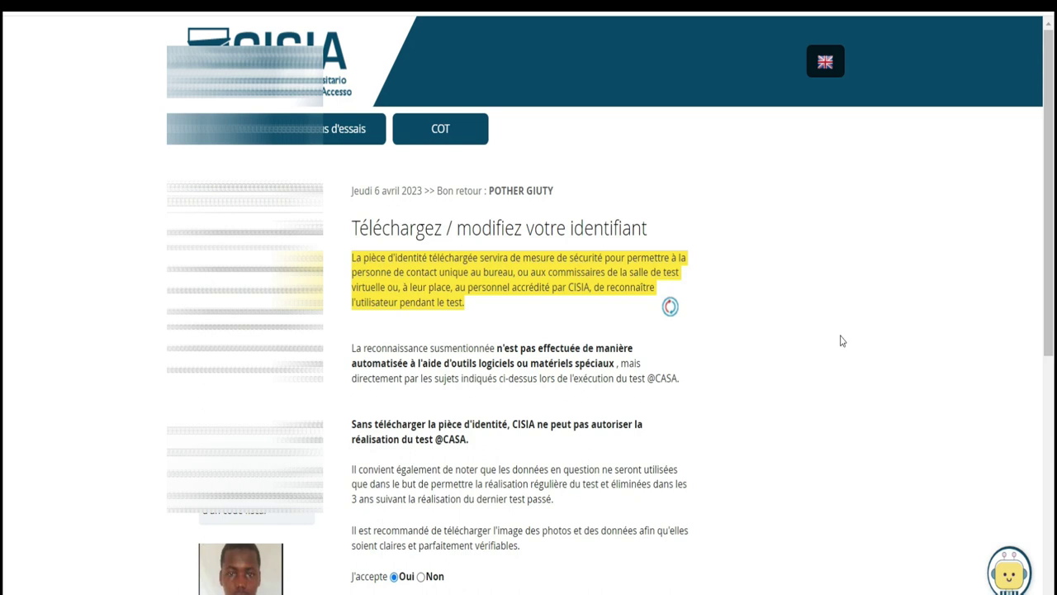
scroll(4, 236, down, 5)
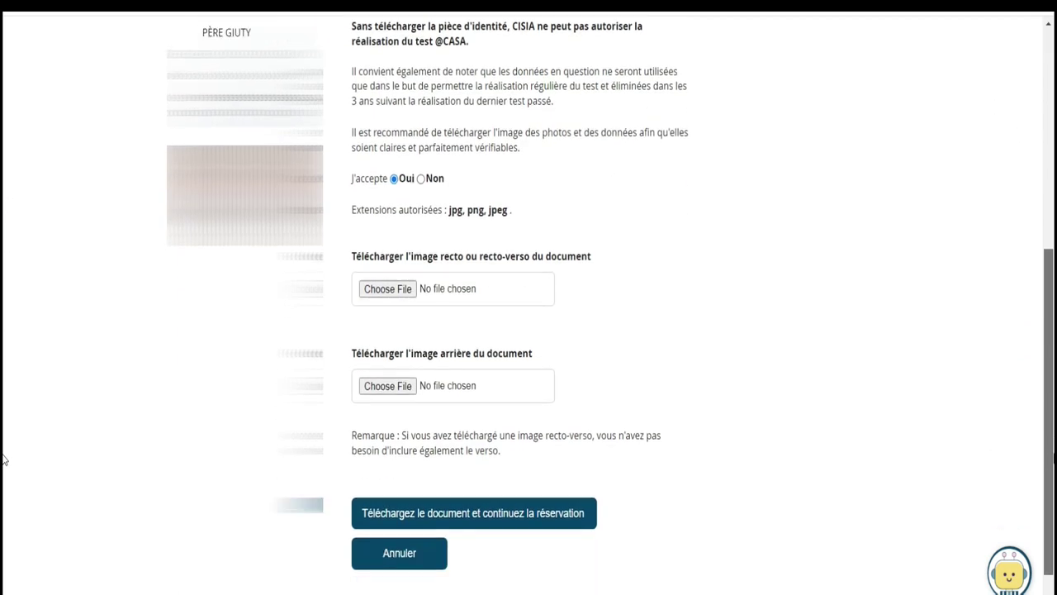
scroll(3, 460, down, 1)
Attach BAC (1).pdf to the first file field and 123.pdf to the second
click(394, 256)
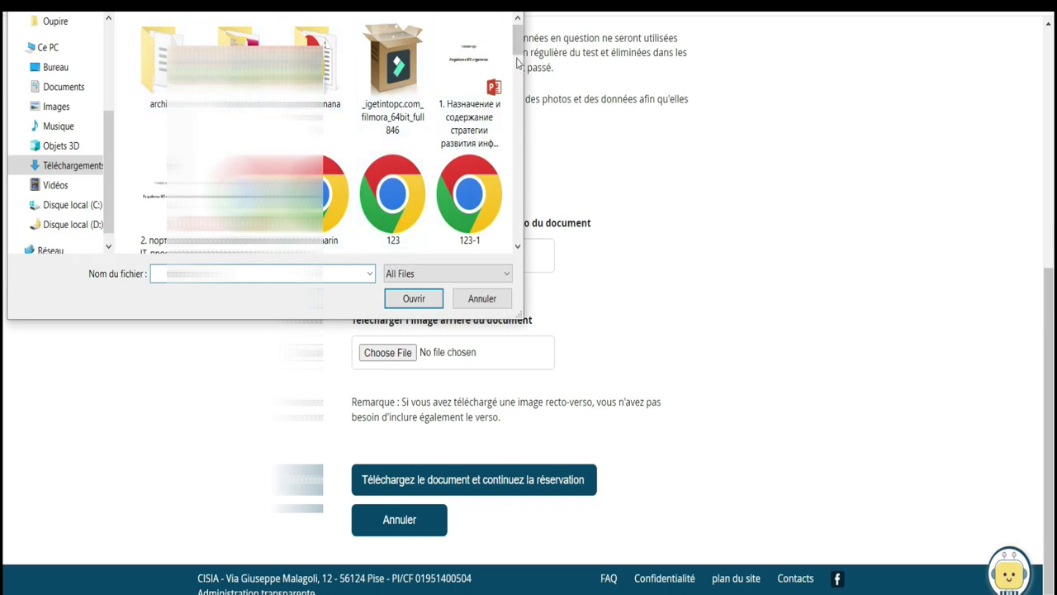
drag(516, 43, 515, 93)
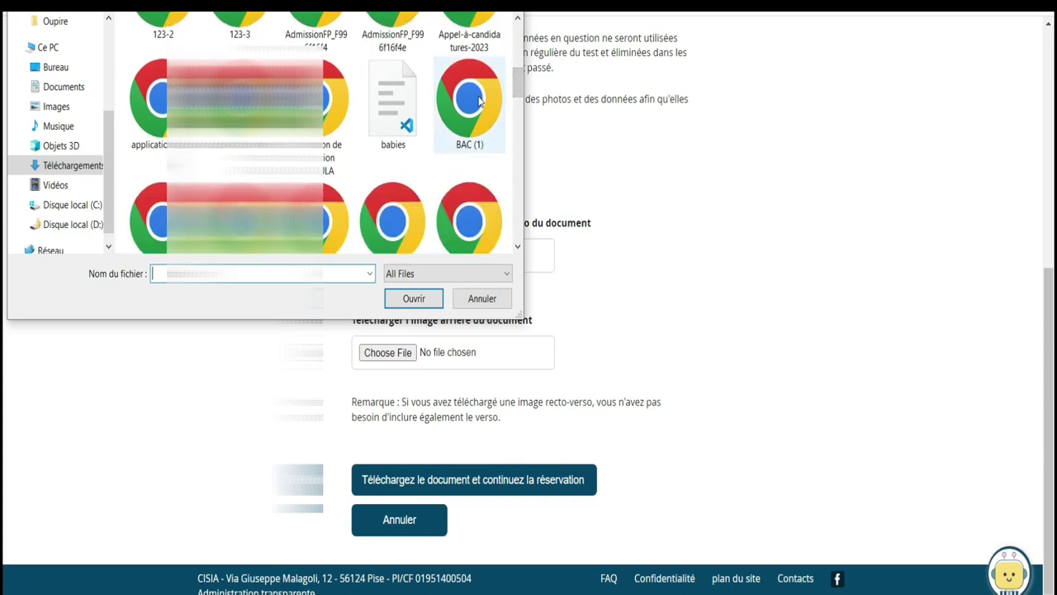
click(481, 102)
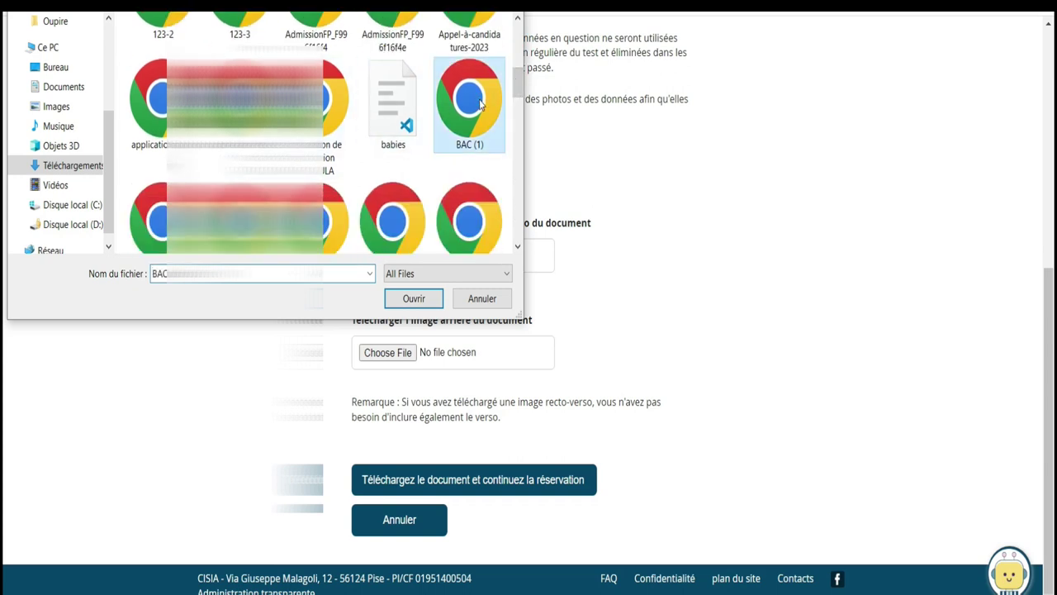
double_click(481, 102)
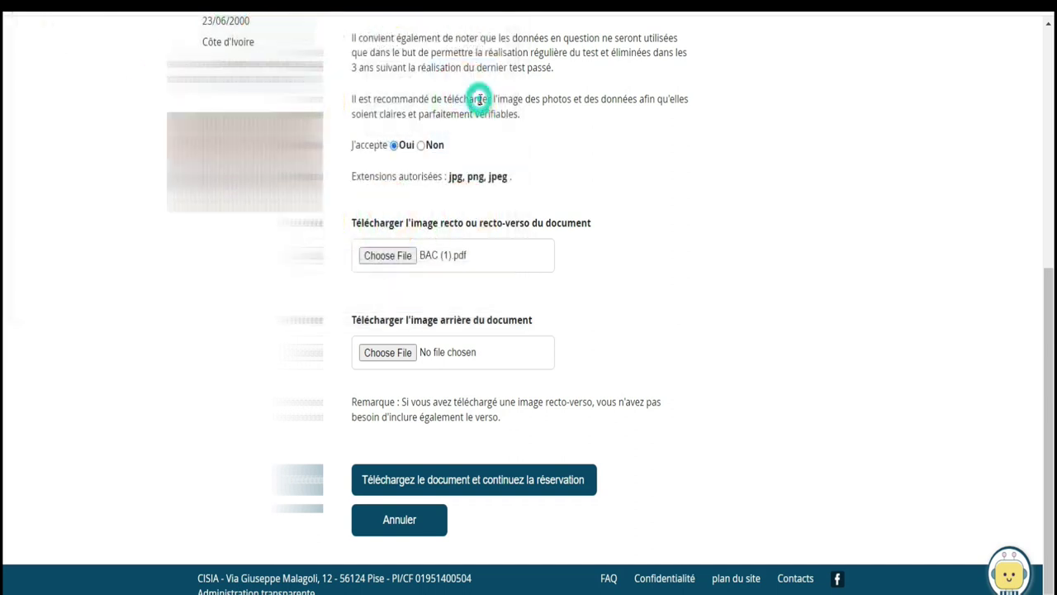
click(405, 354)
click(395, 218)
double_click(395, 217)
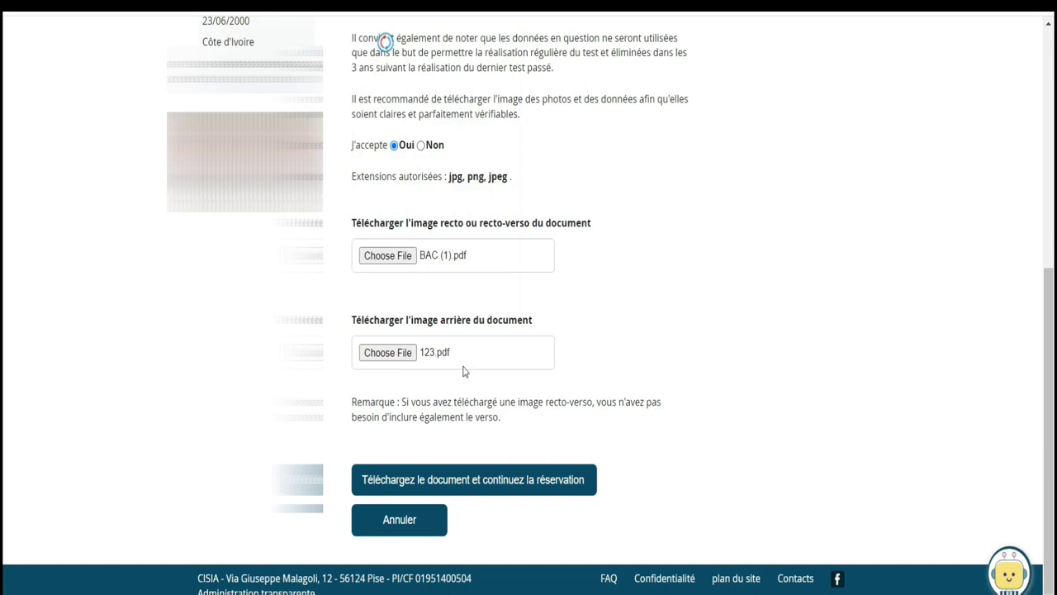
Add a Notepad line about uploading an identity document or passport, then minimize Notepad
key(alt+Tab)
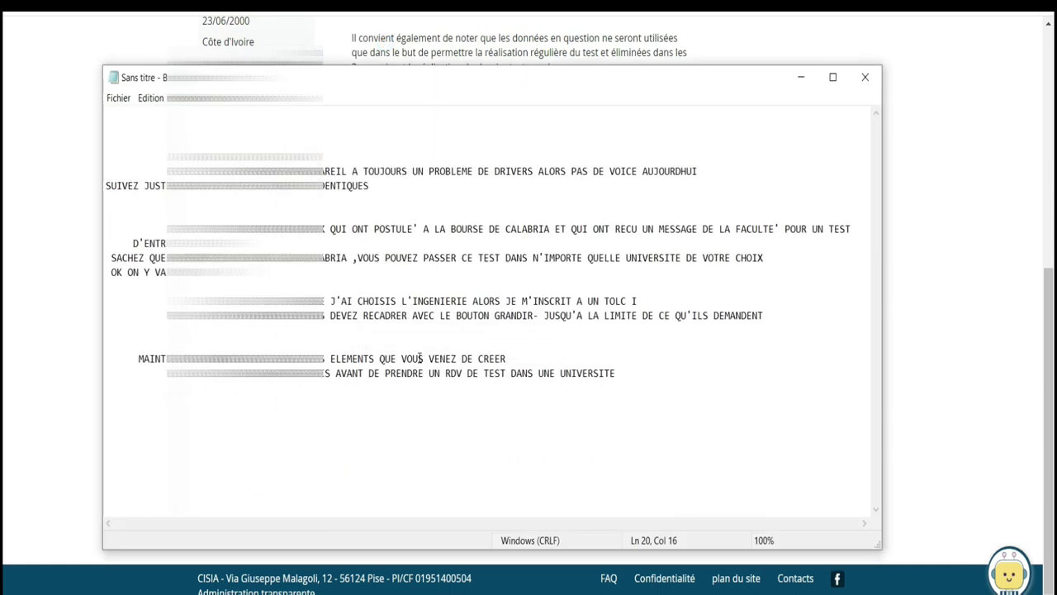
key(Return)
key(Return)
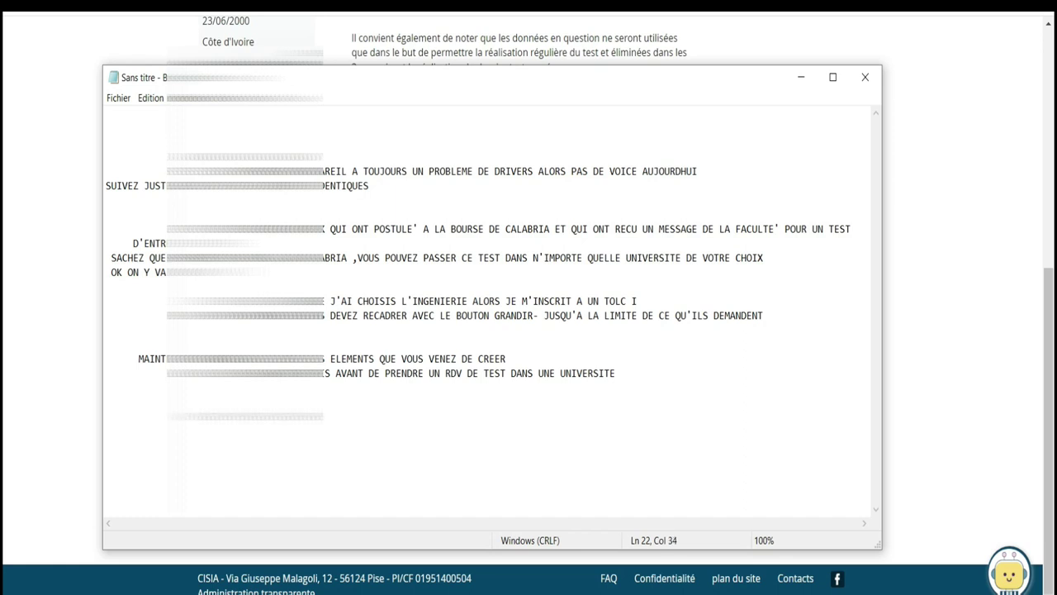
text(HARGER UNE PIECE D'IDENTI)
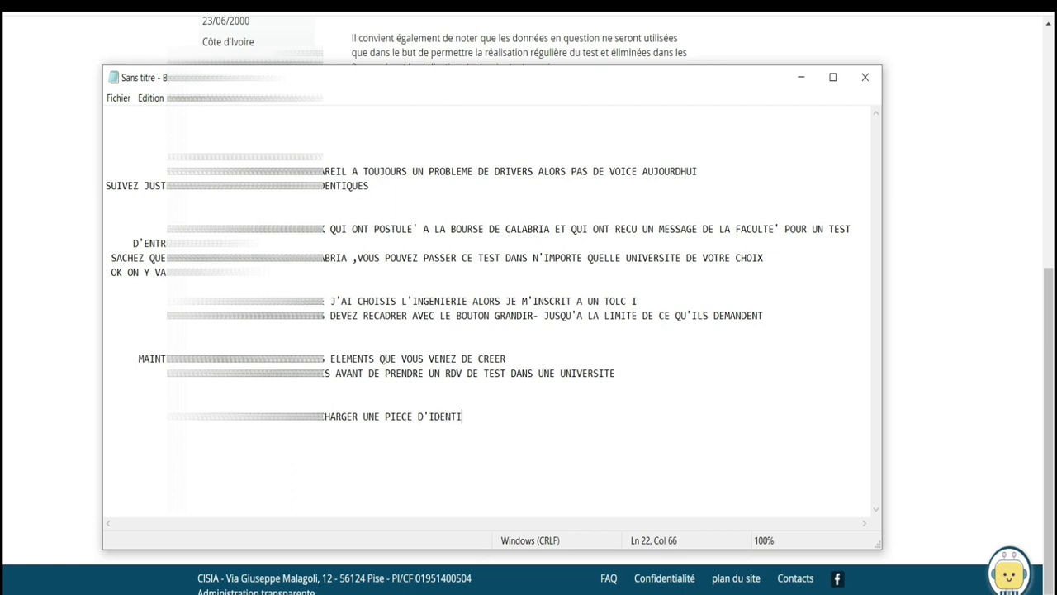
text(OU UN PASSEPORT)
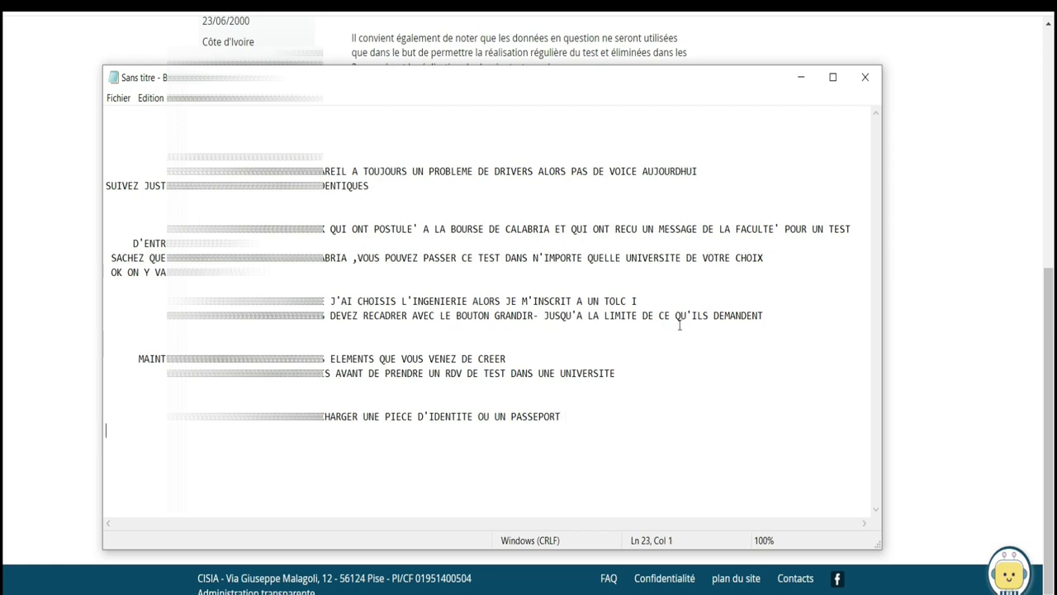
click(801, 78)
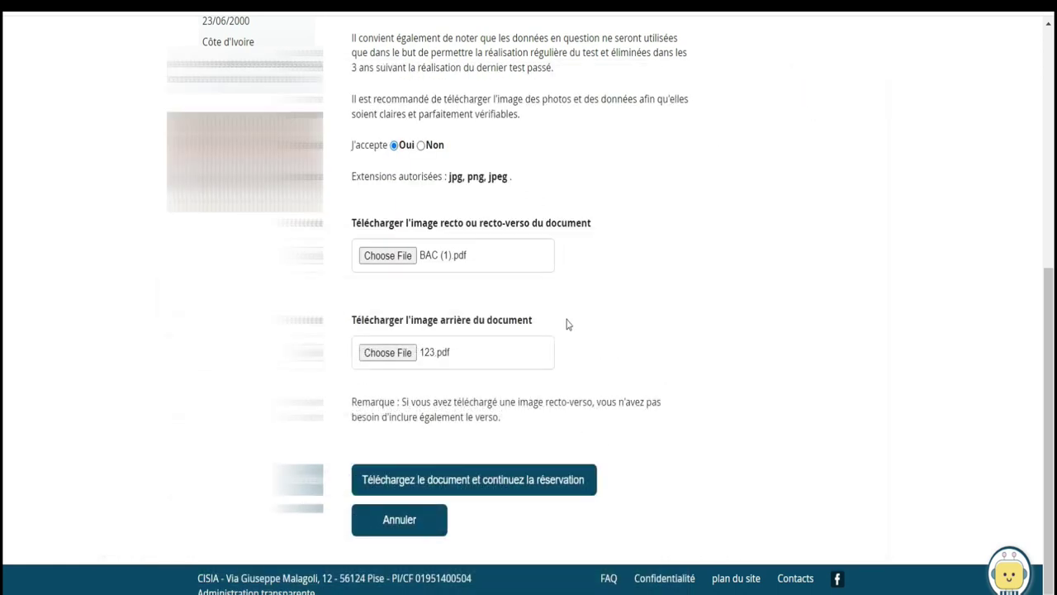
Submit the PDFs, dismiss the unsupported-format alert, and note the allowed jpg, png, jpeg extensions
click(451, 487)
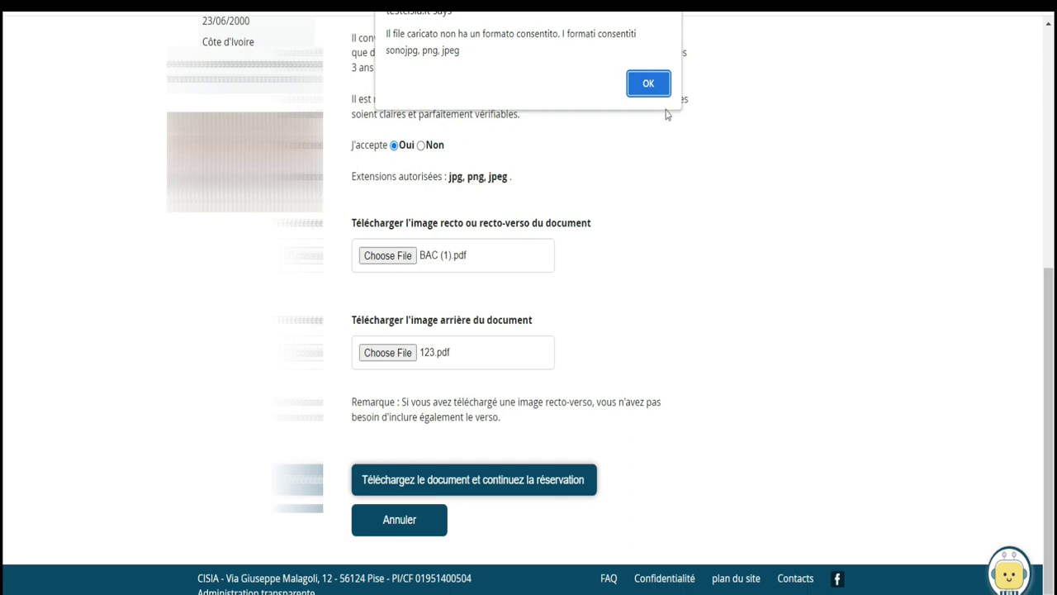
click(649, 84)
drag(520, 178, 445, 178)
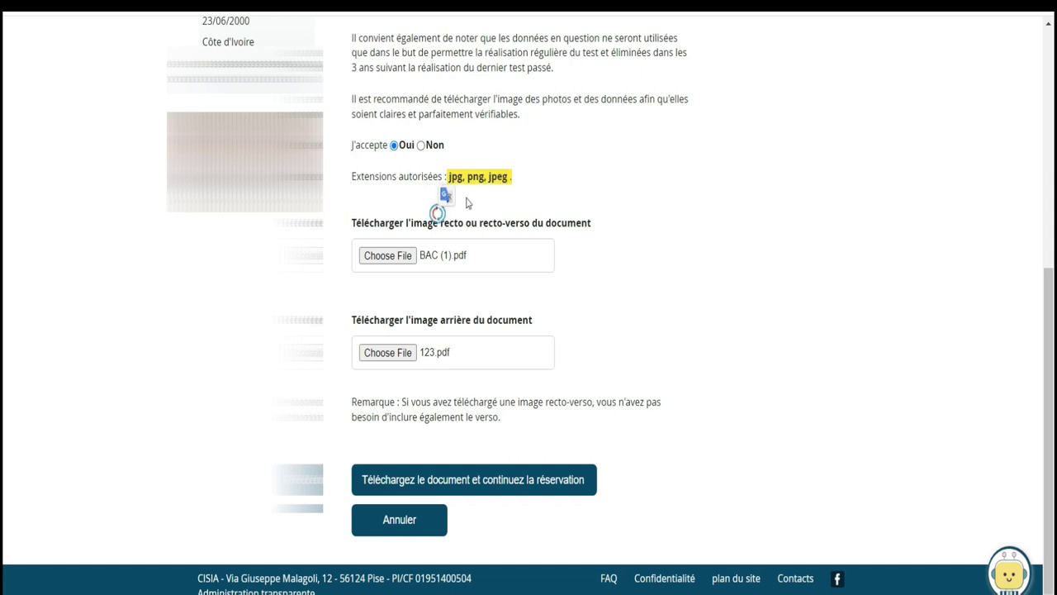
Replace the front and back ID attachments with JPG images
click(402, 254)
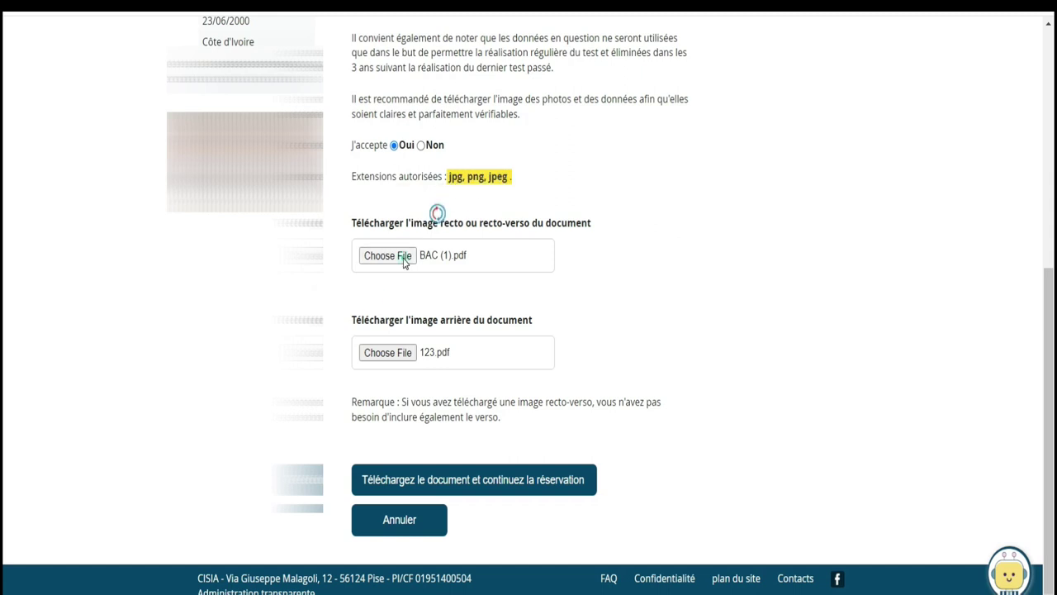
drag(518, 39, 525, 182)
double_click(401, 91)
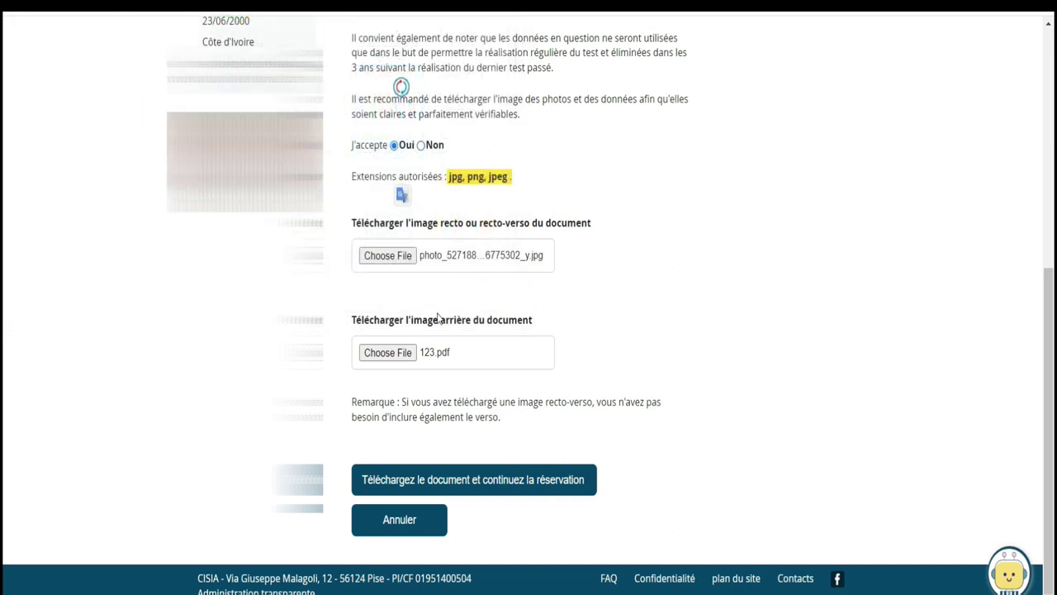
click(399, 354)
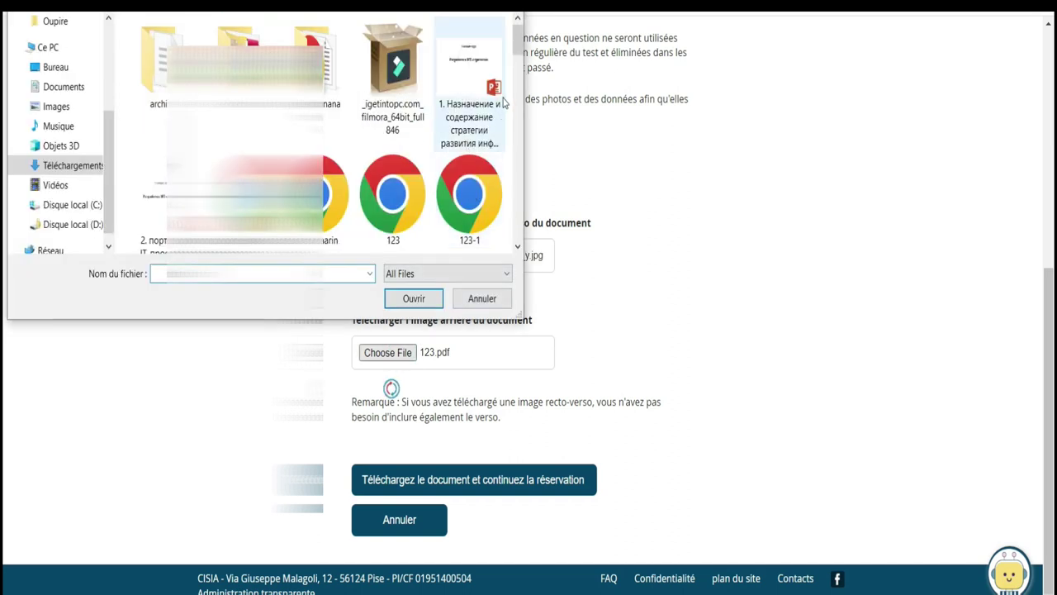
drag(516, 51, 519, 196)
double_click(468, 169)
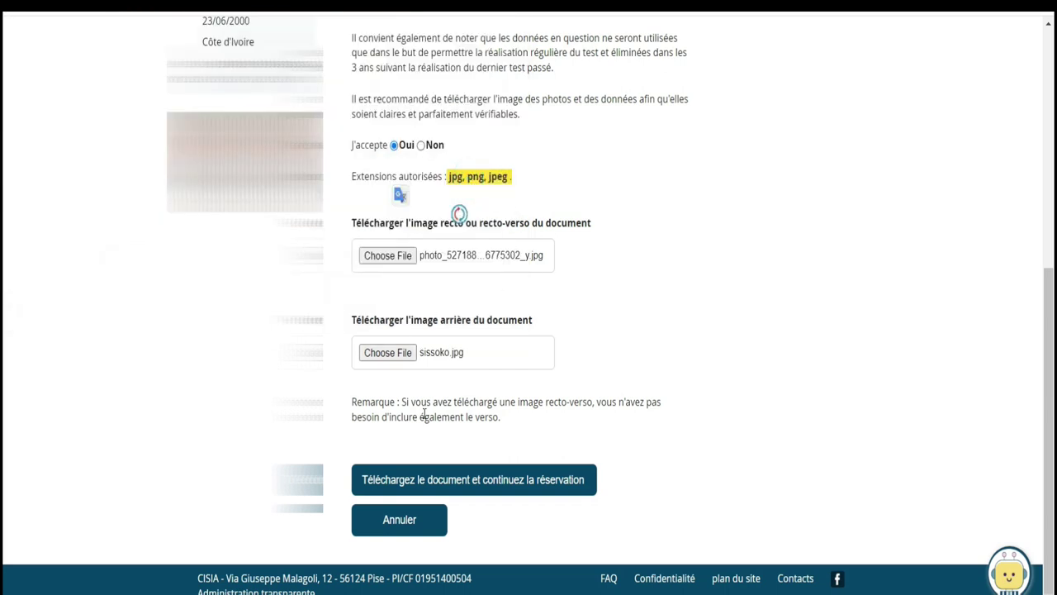
Submit the ID images and confirm the upload to continue the booking
click(528, 483)
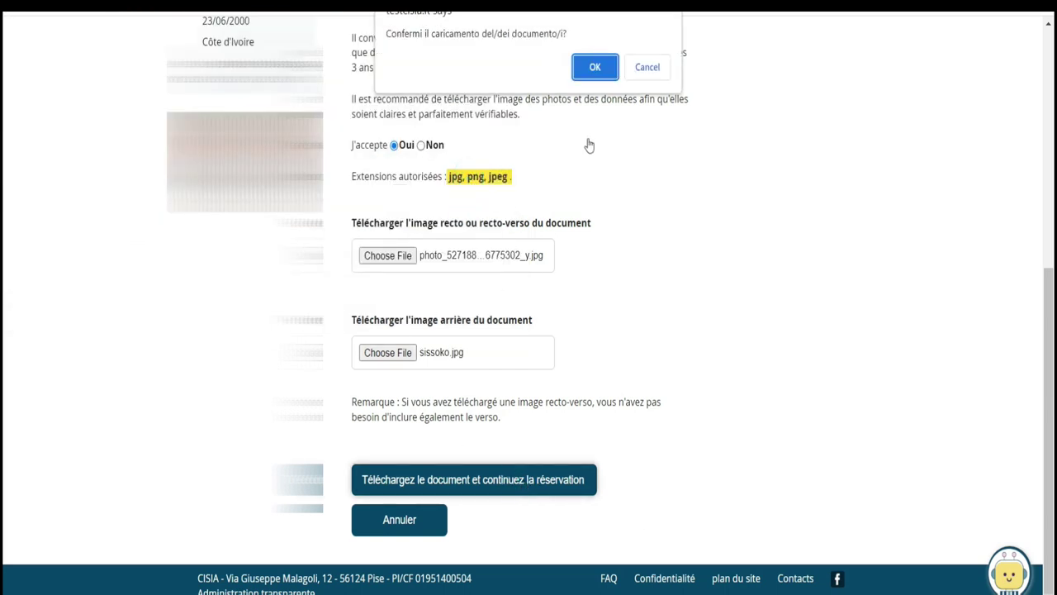
click(588, 76)
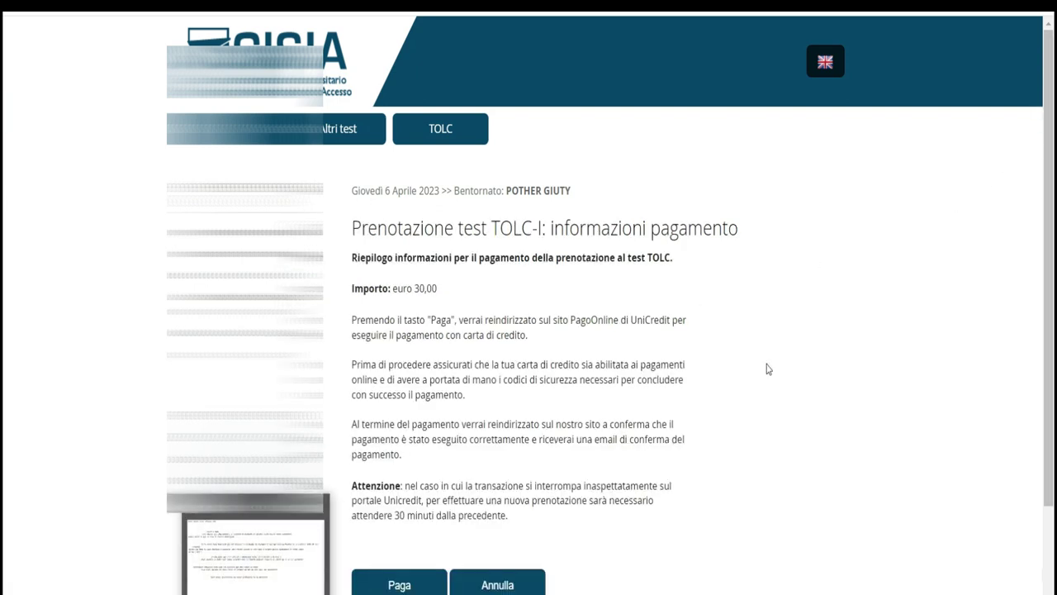
scroll(907, 303, down, 2)
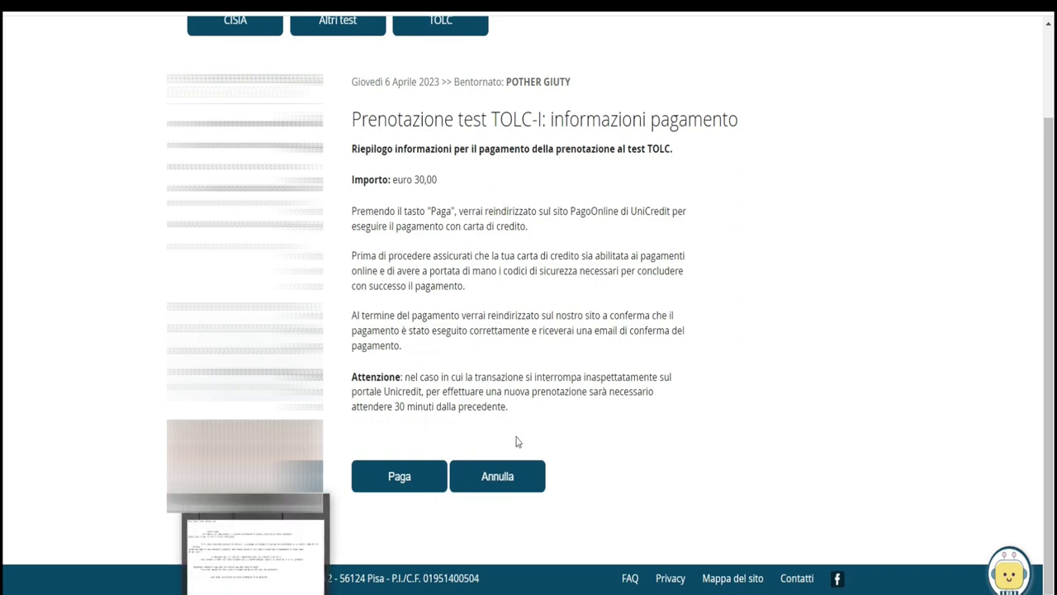
Translate the €30 payment page to French and highlight the UniCredit redirect, card and confirmation paragraphs
right_click(719, 163)
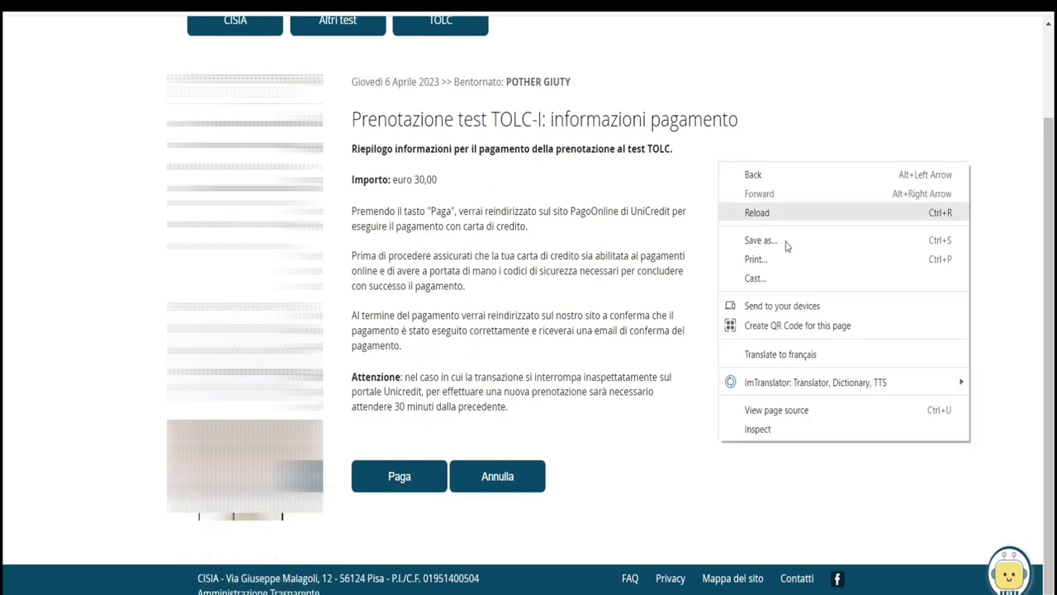
click(777, 361)
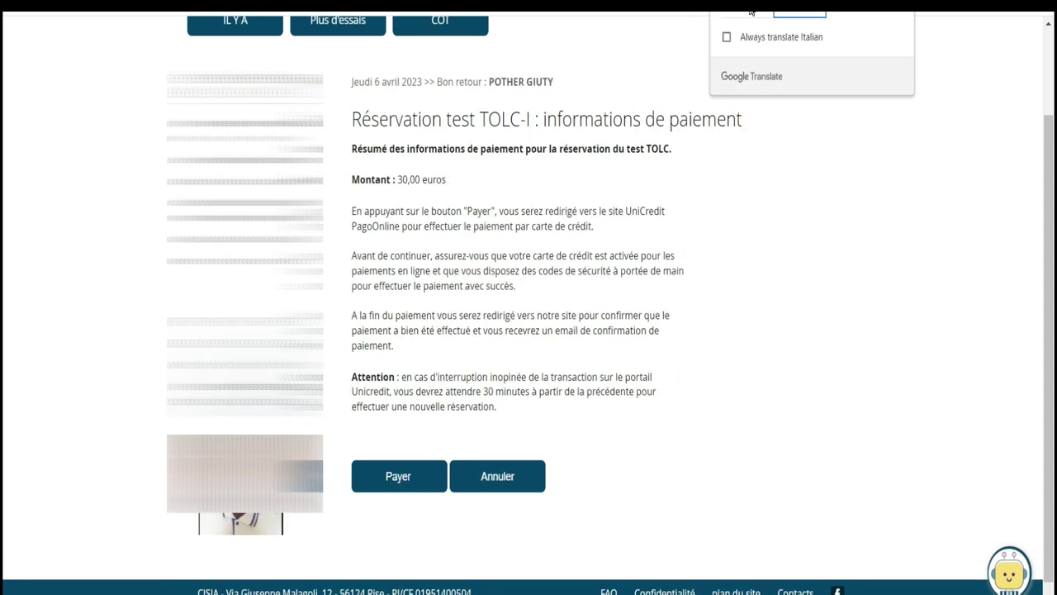
drag(350, 218, 611, 233)
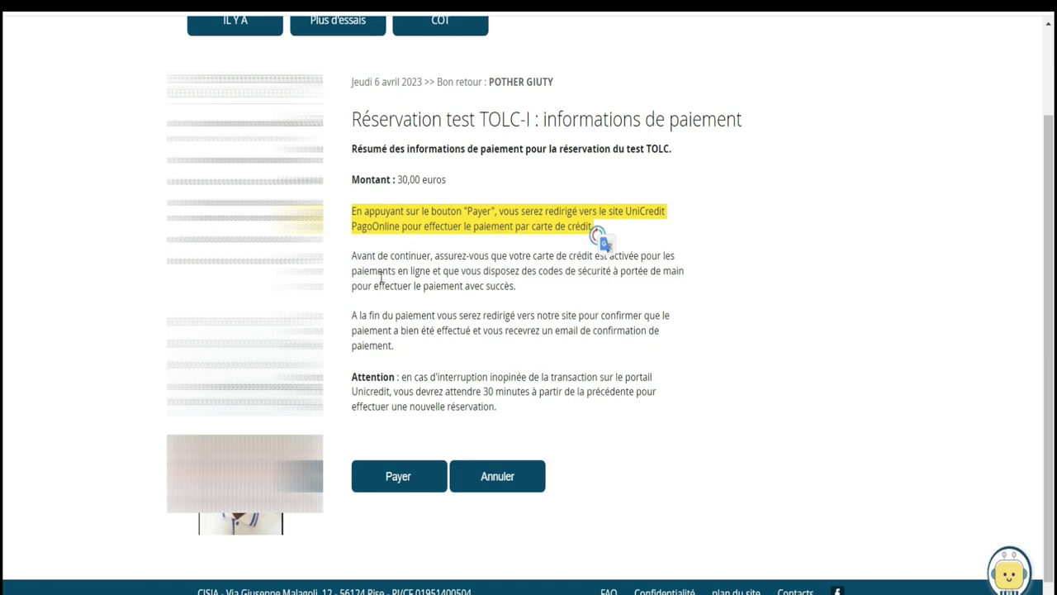
drag(349, 262, 549, 291)
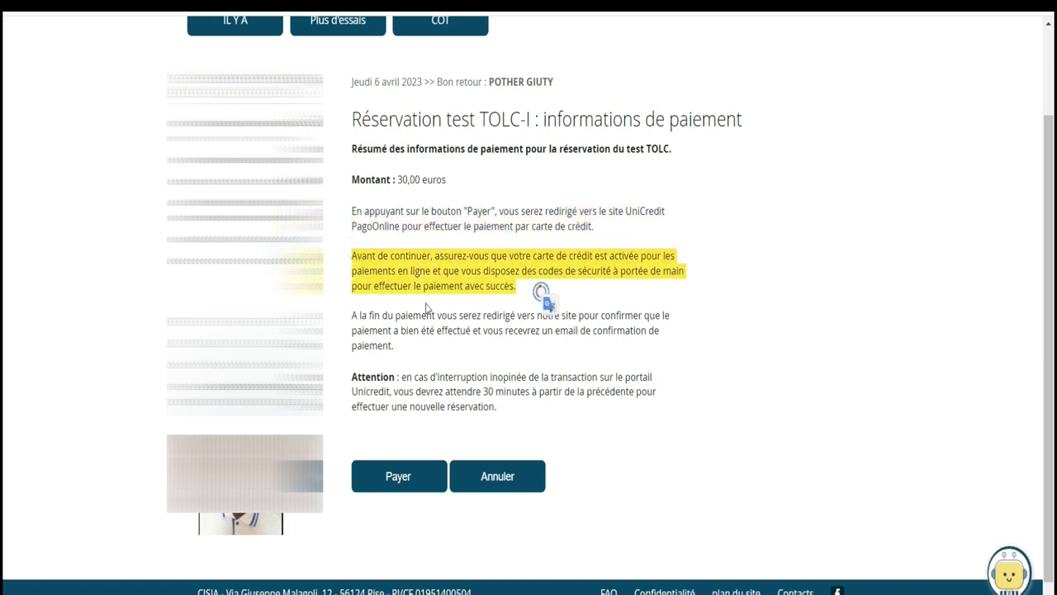
drag(347, 316, 428, 359)
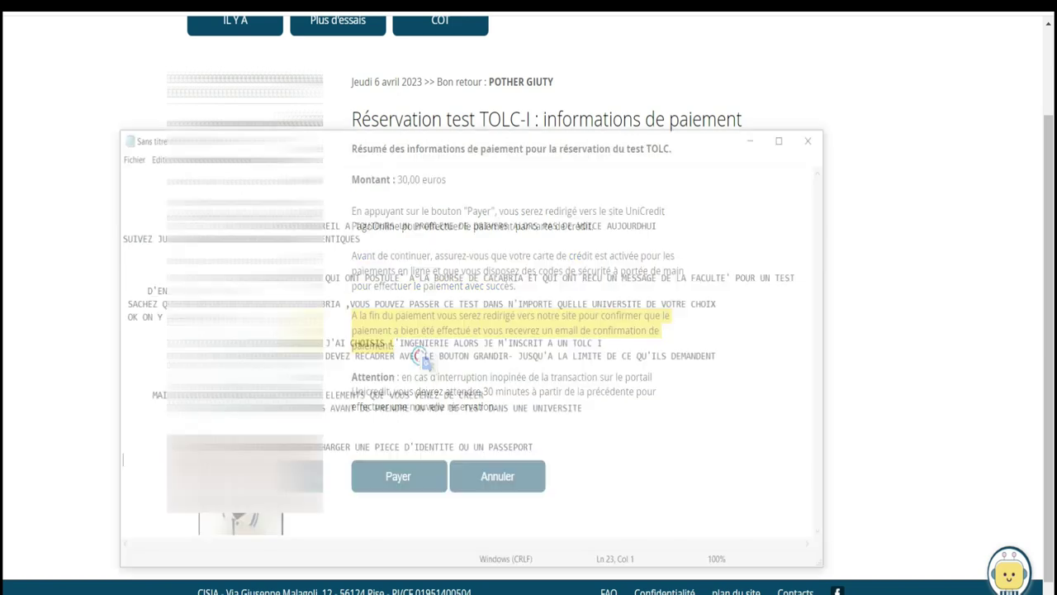